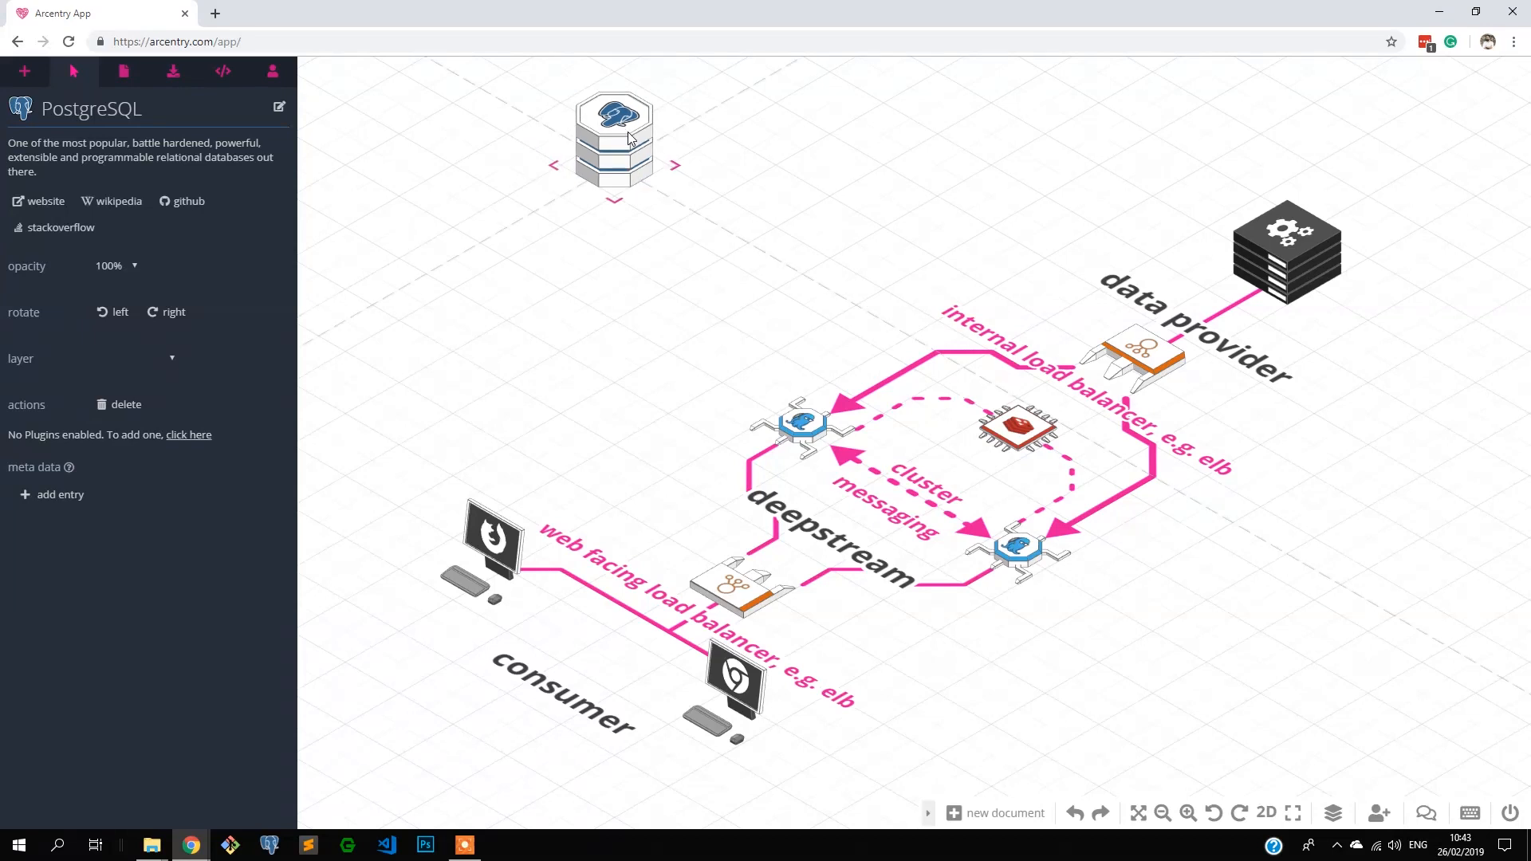
# Paste two copies of the PostgreSQL component and arrange all three databases in an evenly spaced row.
pyautogui.click(712, 231)
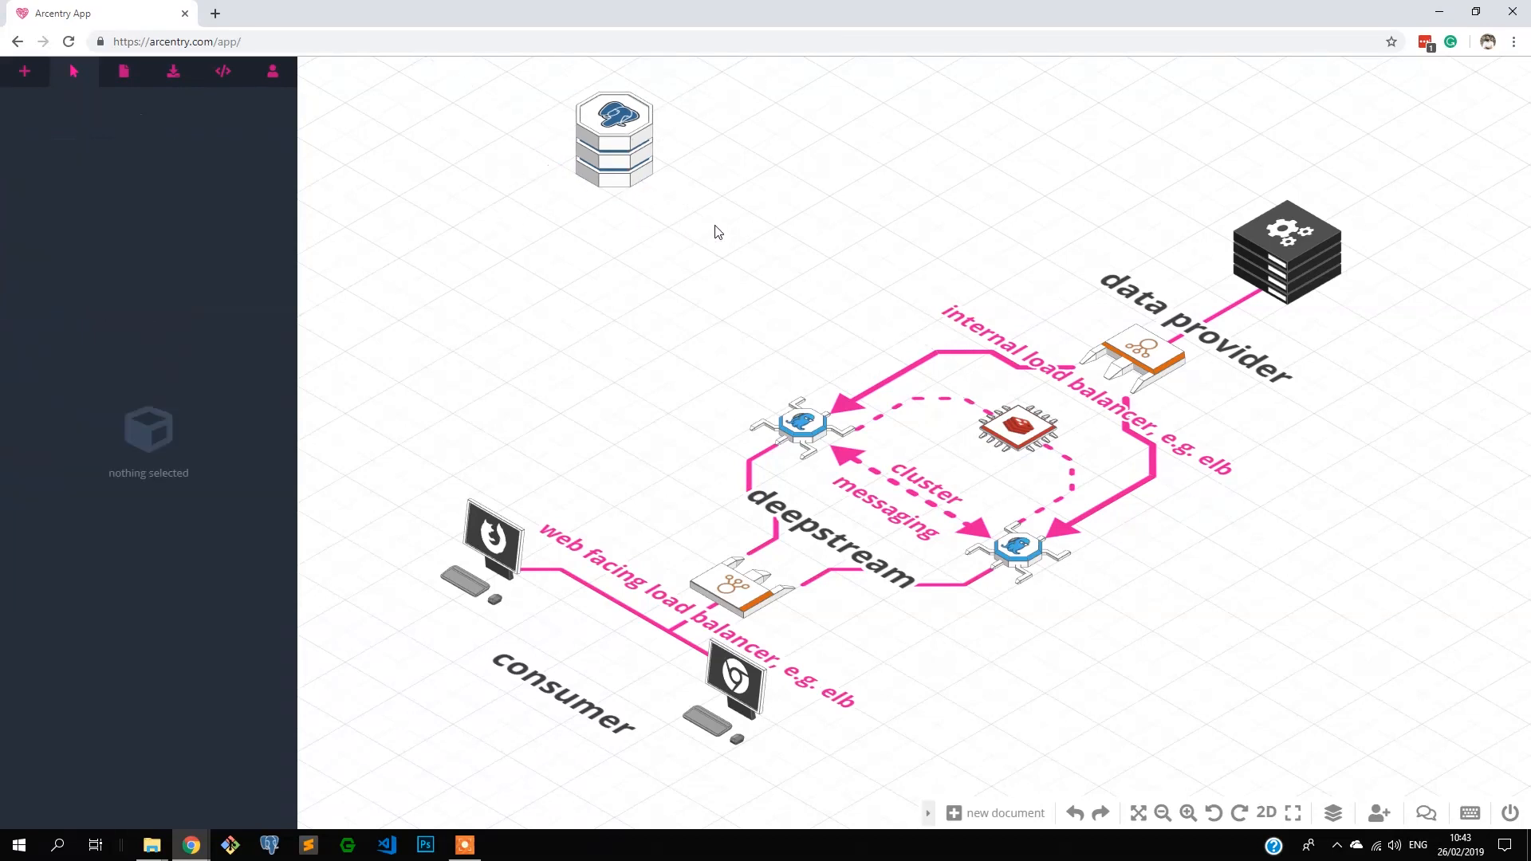
pyautogui.hotkey('ctrl', 'v')
pyautogui.hotkey('ctrl', 'v')
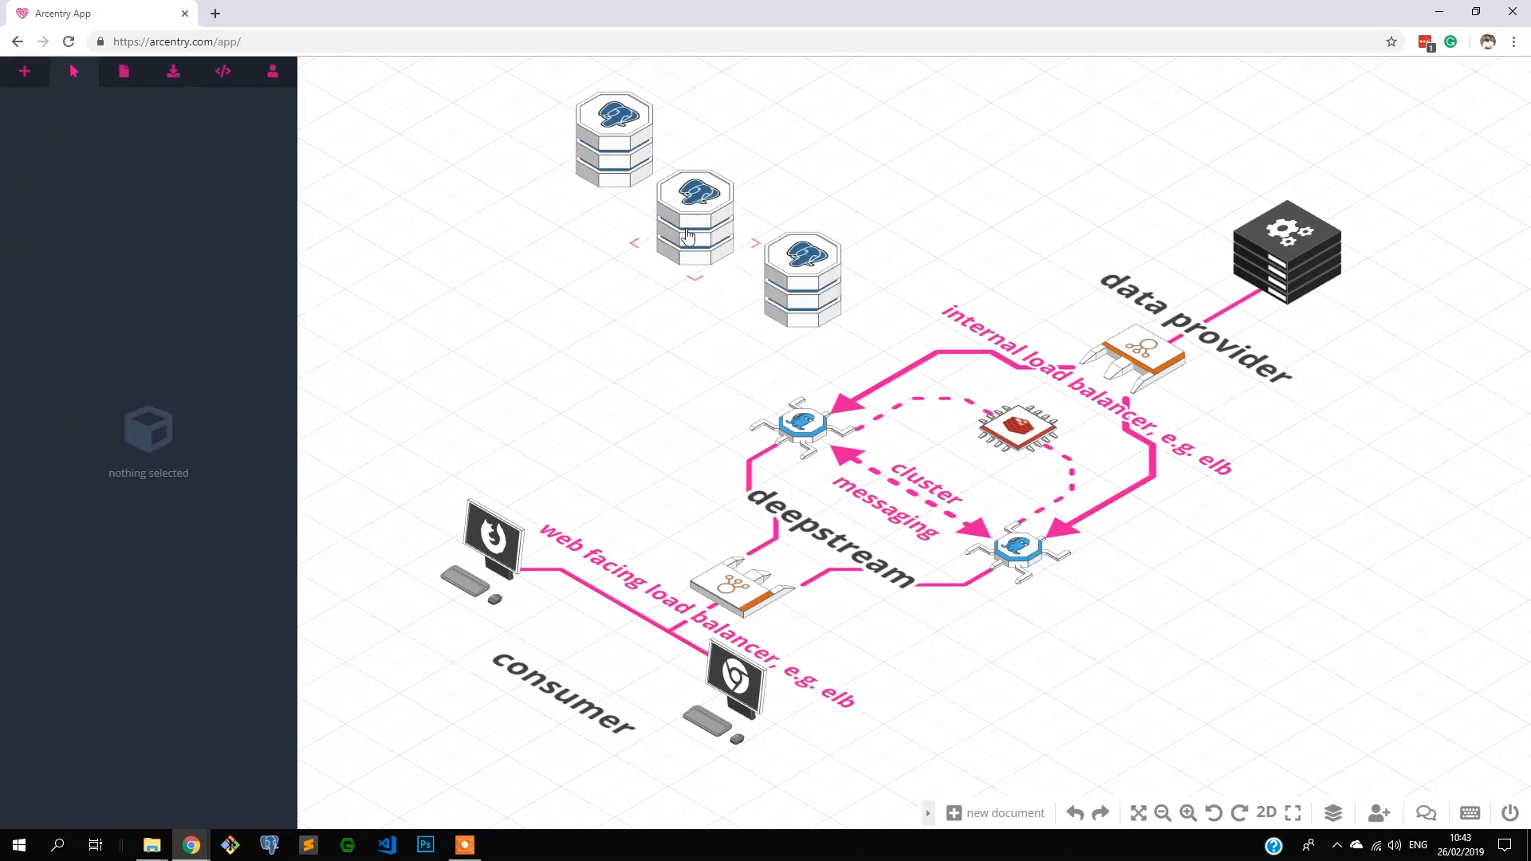
pyautogui.moveTo(685, 235); pyautogui.dragTo(721, 217)
pyautogui.moveTo(782, 299); pyautogui.dragTo(822, 284)
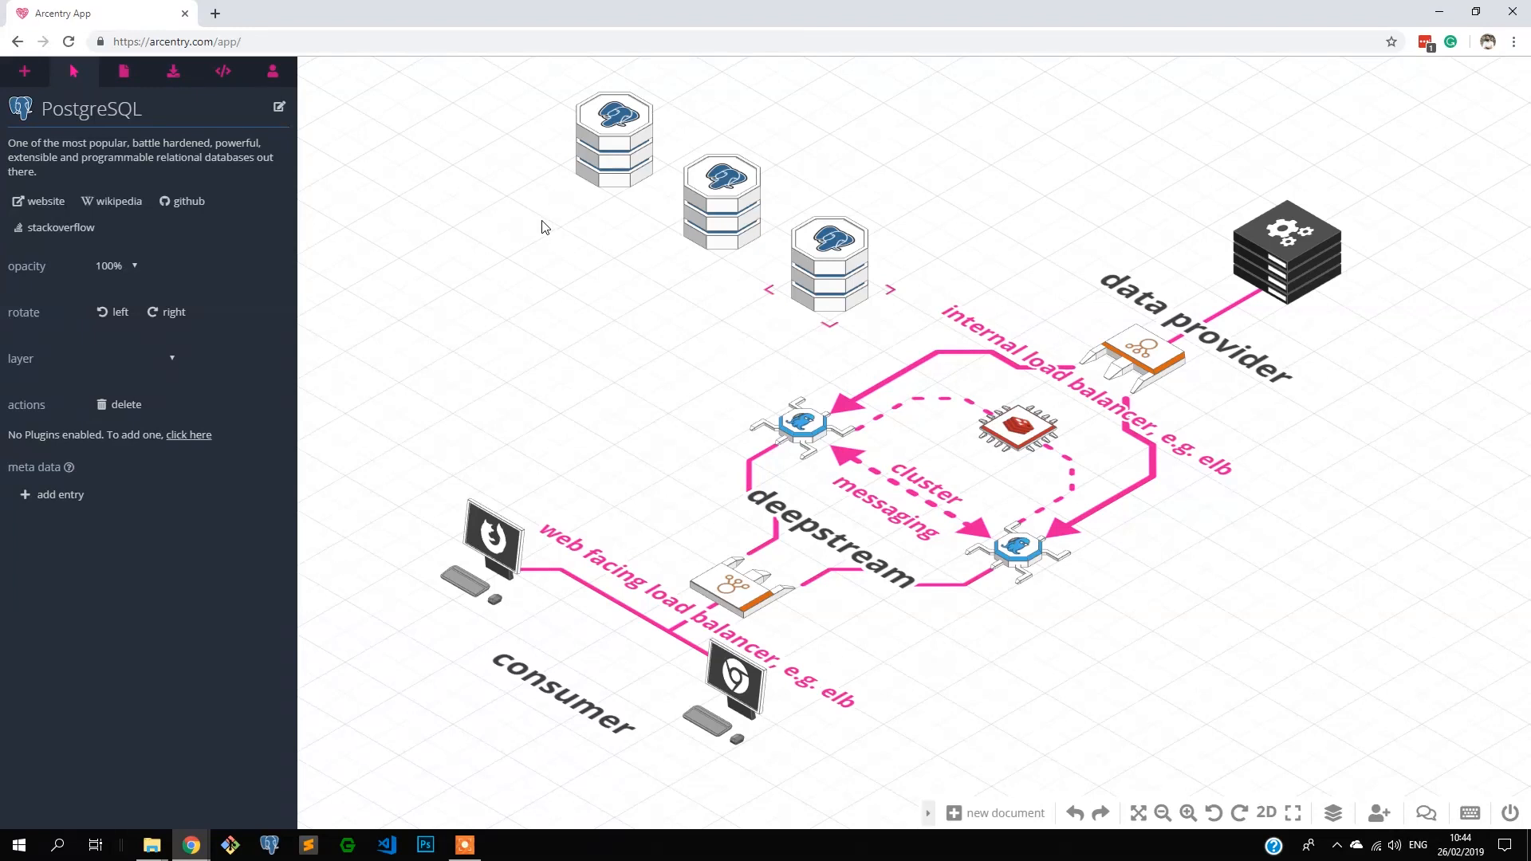
# Draw a connection line from the first PostgreSQL database around the front of the row to the third database.
pyautogui.moveTo(543, 232); pyautogui.dragTo(604, 469, button='middle')
pyautogui.moveTo(615, 256); pyautogui.dragTo(807, 603)
pyautogui.moveTo(877, 522); pyautogui.dragTo(826, 366)
pyautogui.moveTo(731, 452); pyautogui.dragTo(812, 565, button='middle')
pyautogui.click(757, 522)
pyautogui.click(34, 79)
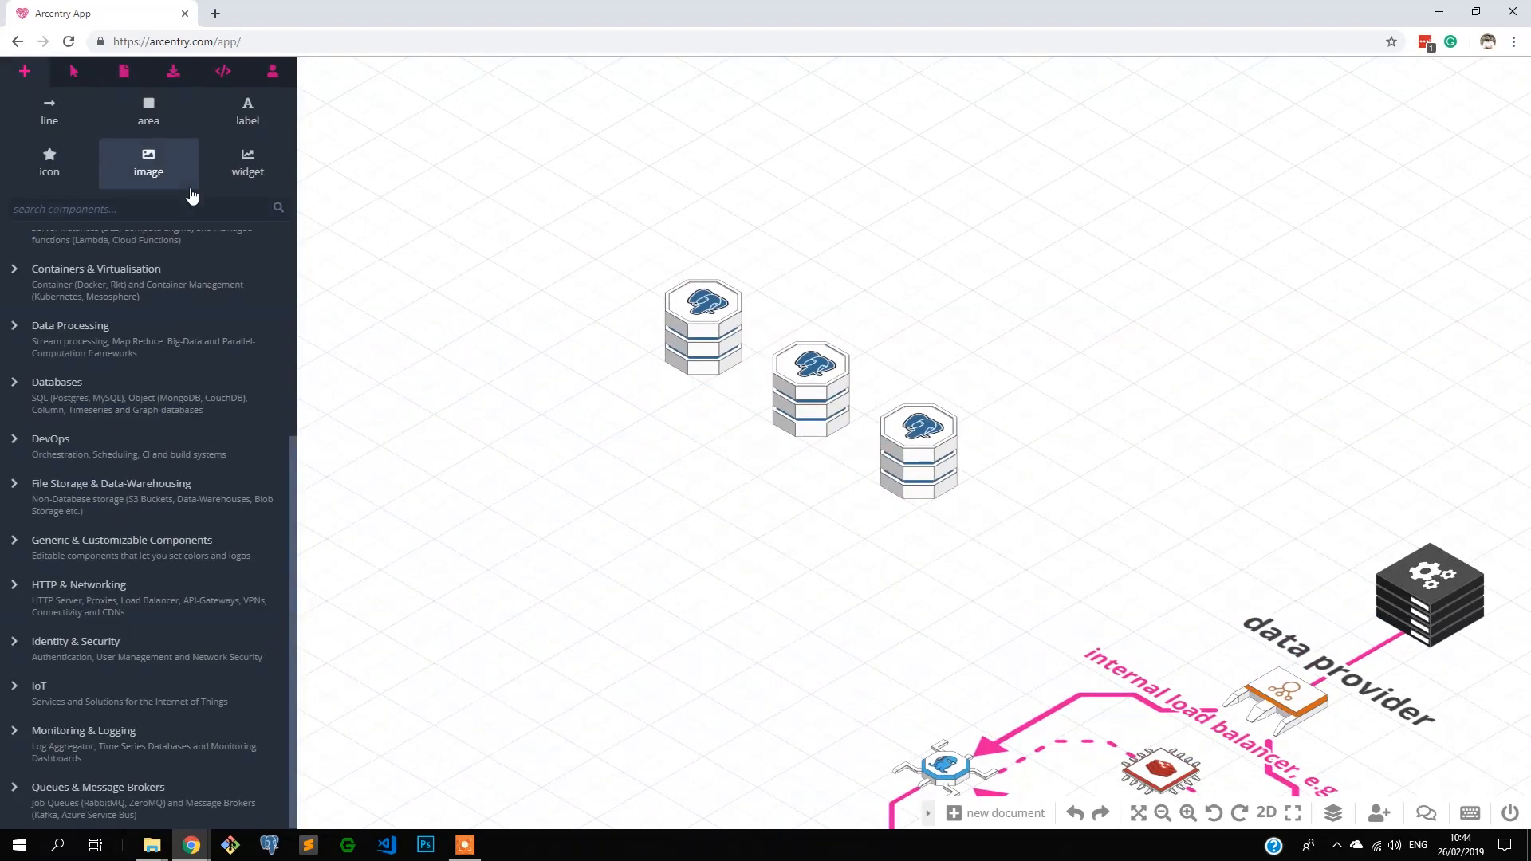
pyautogui.click(84, 115)
pyautogui.click(675, 370)
pyautogui.click(621, 400)
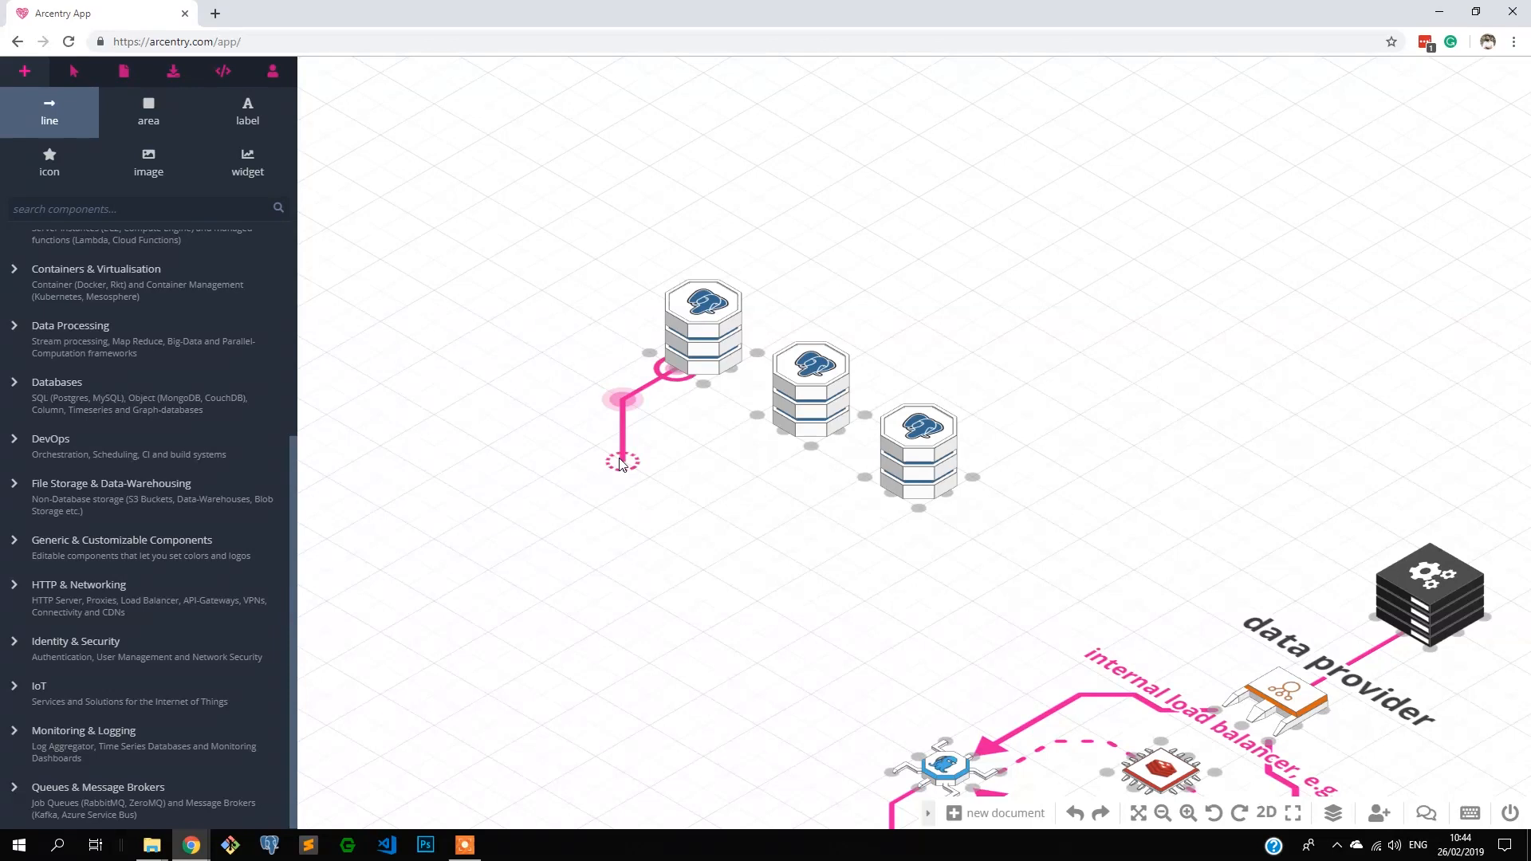
pyautogui.click(621, 461)
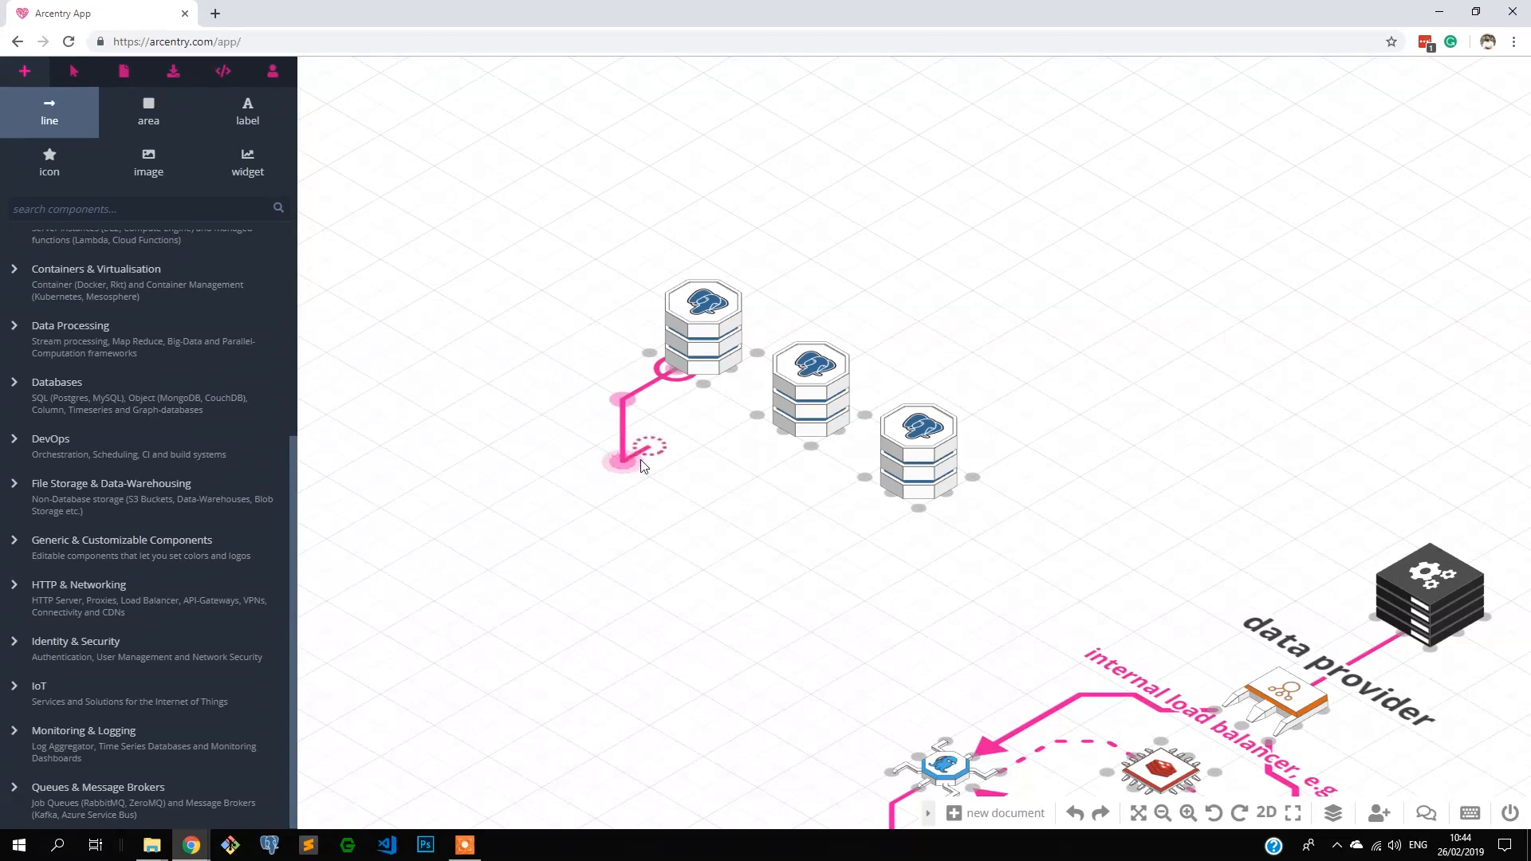
pyautogui.click(759, 540)
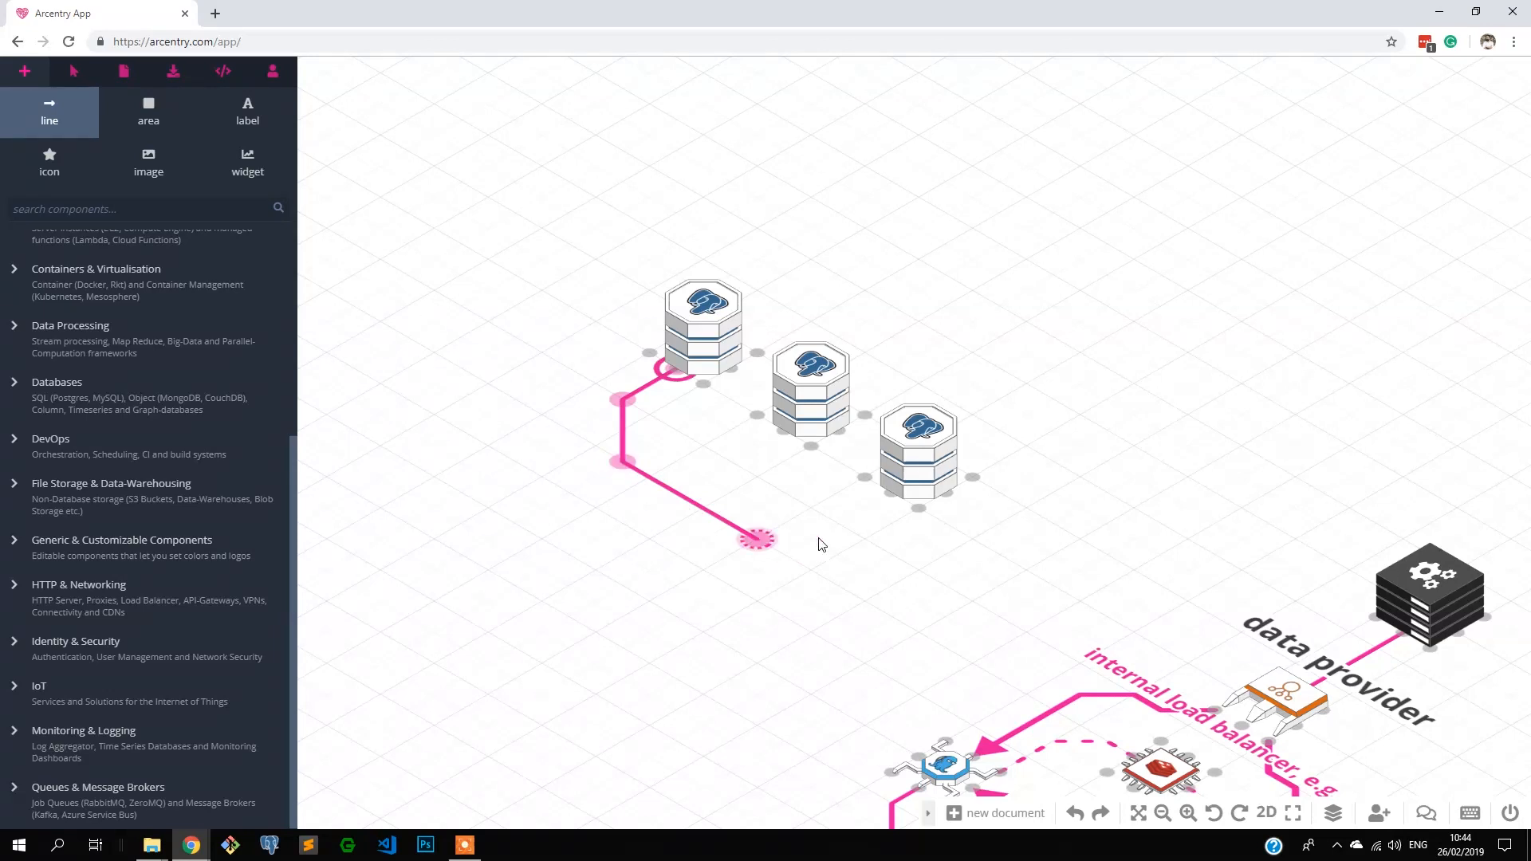
pyautogui.click(838, 524)
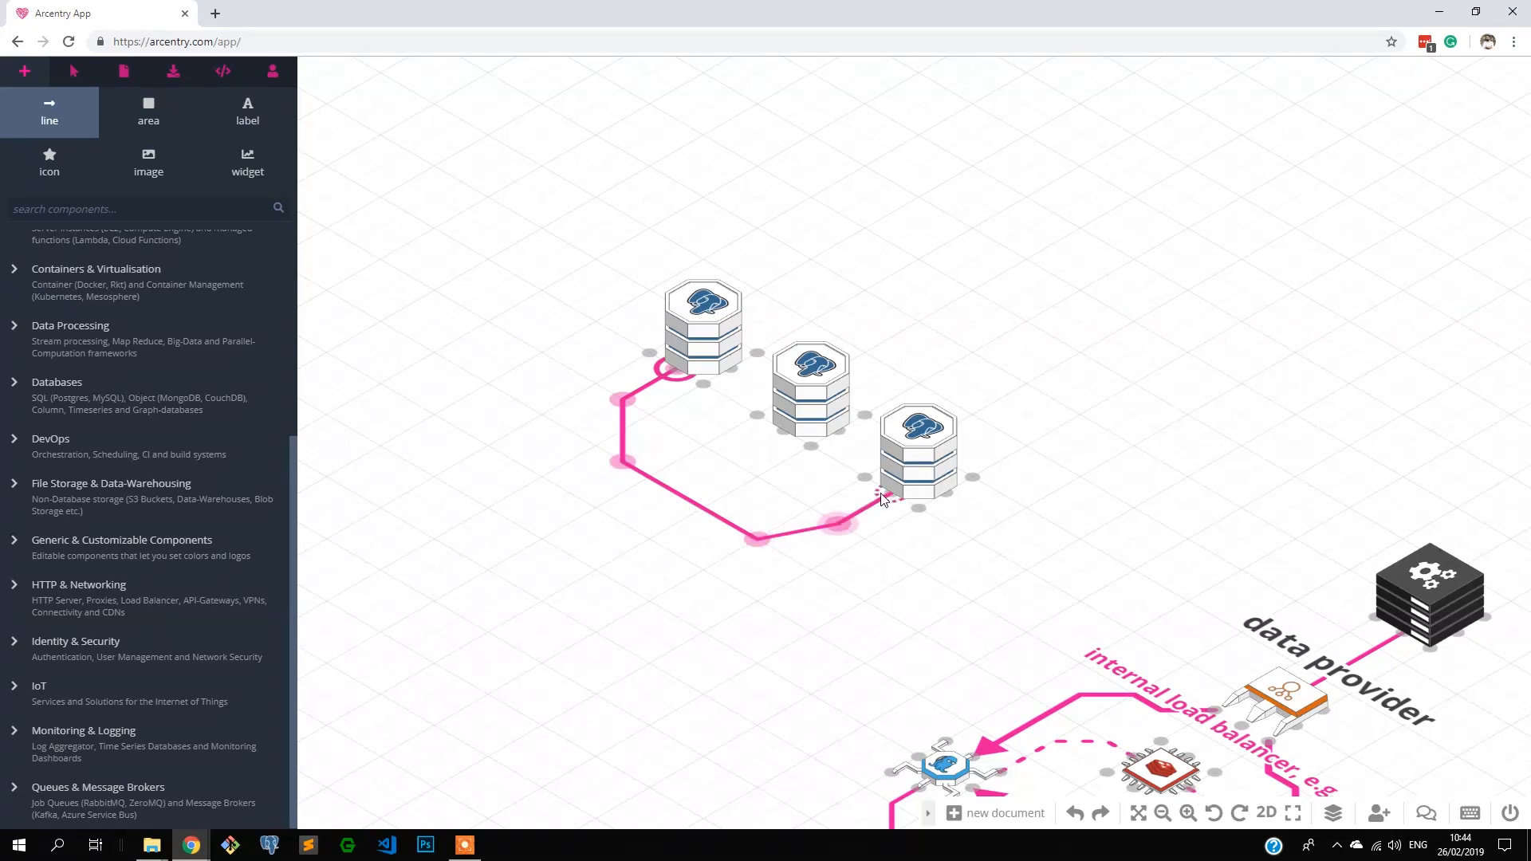
pyautogui.click(881, 498)
pyautogui.moveTo(667, 342); pyautogui.dragTo(719, 355)
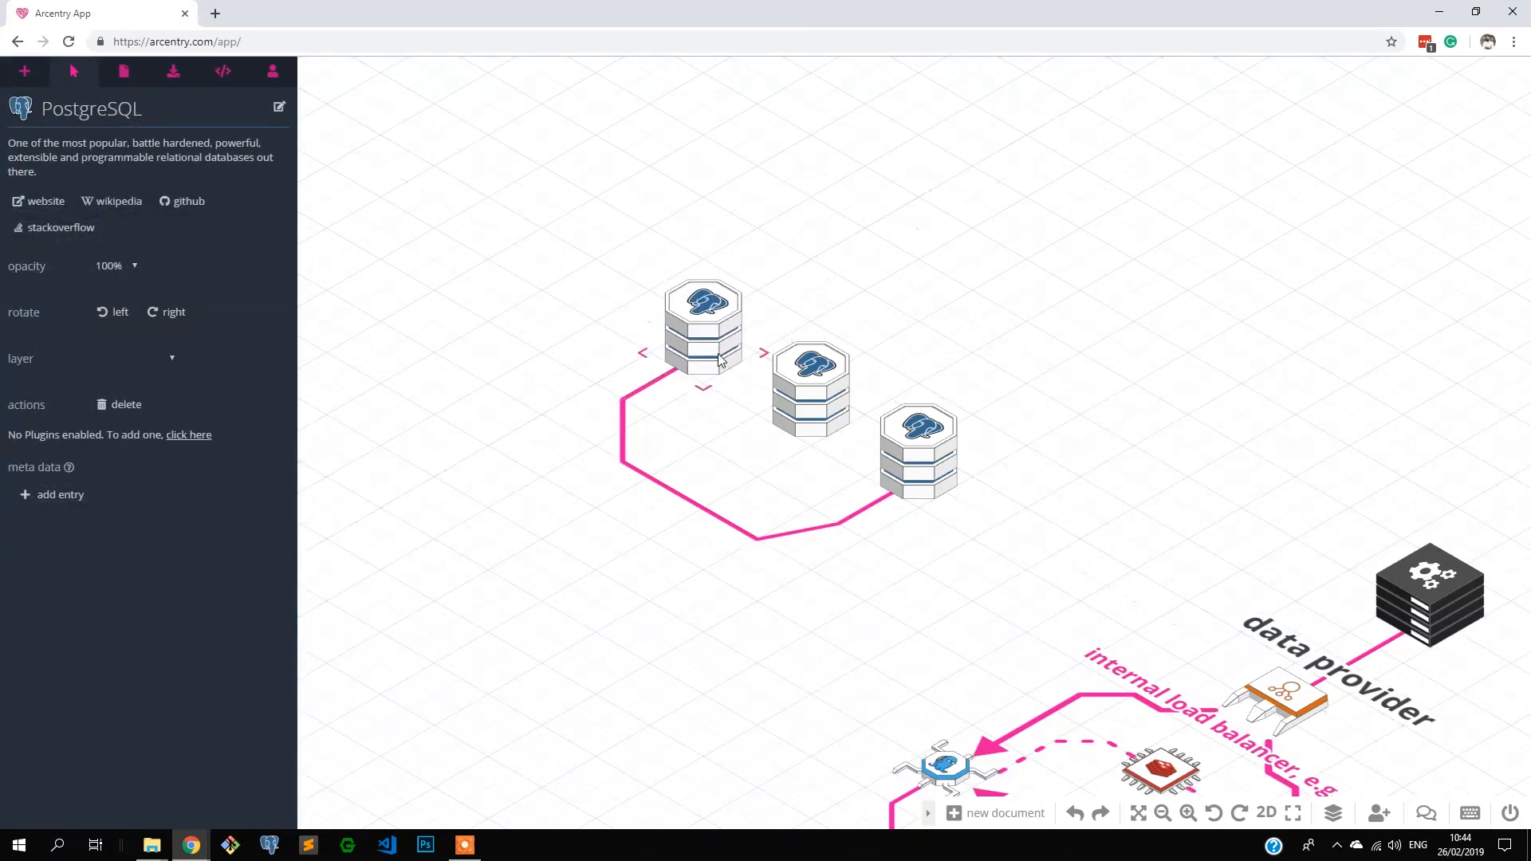
pyautogui.click(537, 314)
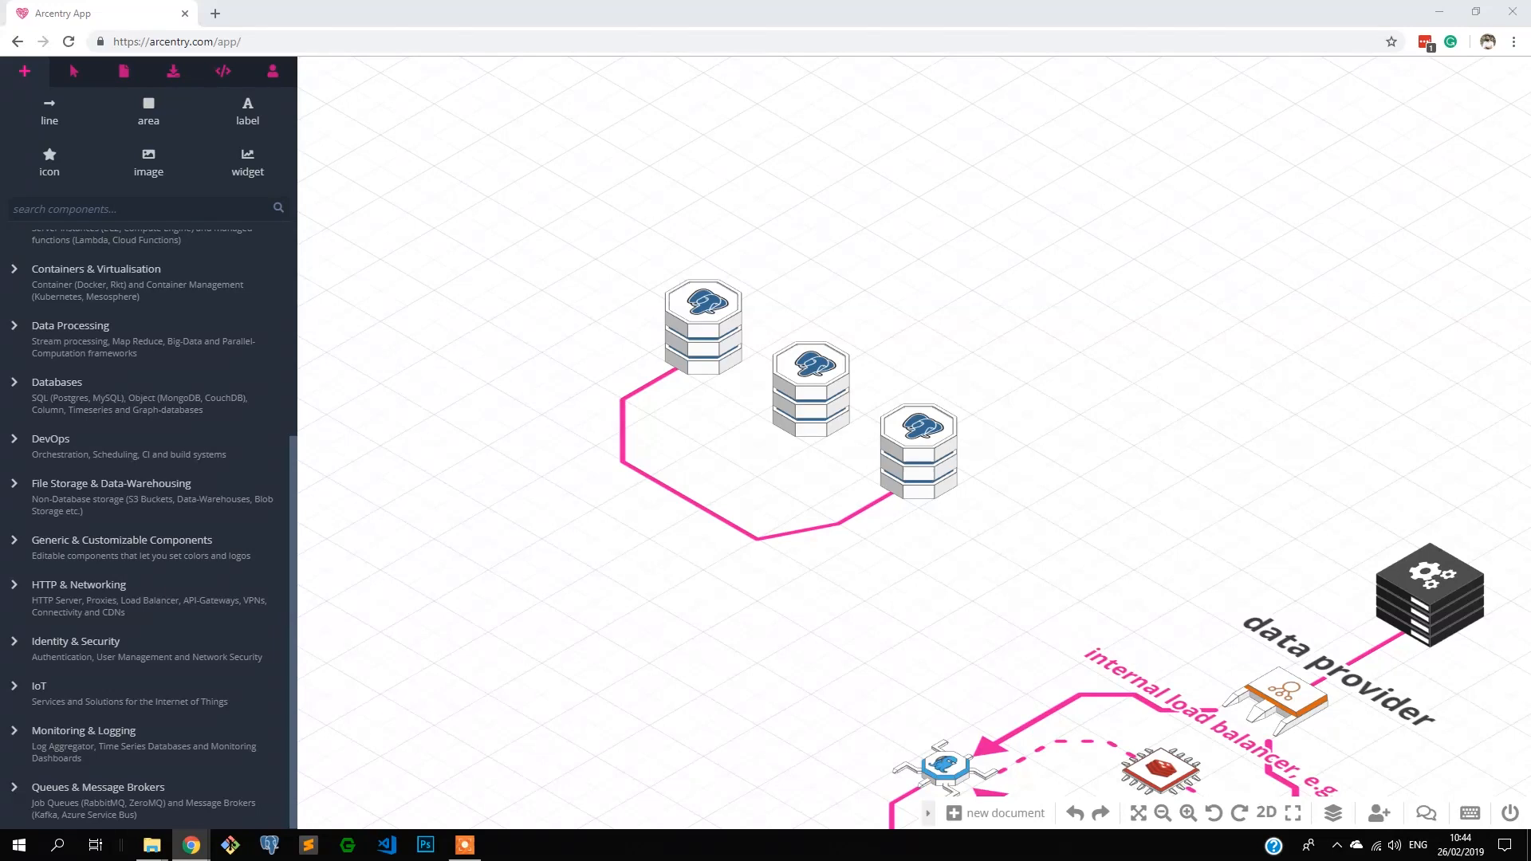
# Branch the connection line from a new point on its long front segment to the middle database and make the line dashed.
pyautogui.click(686, 504)
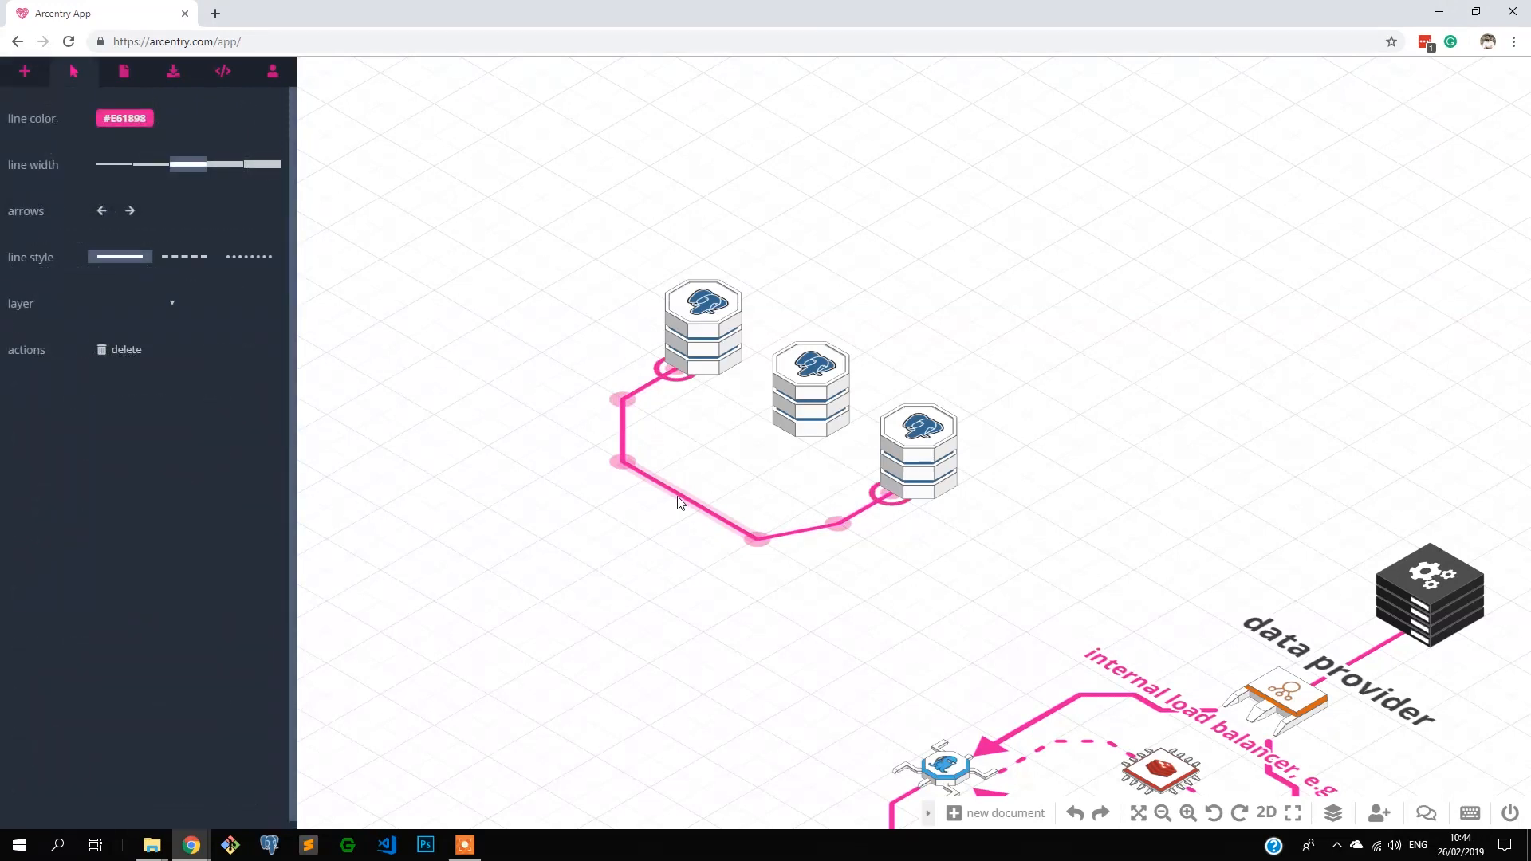
pyautogui.click(679, 498)
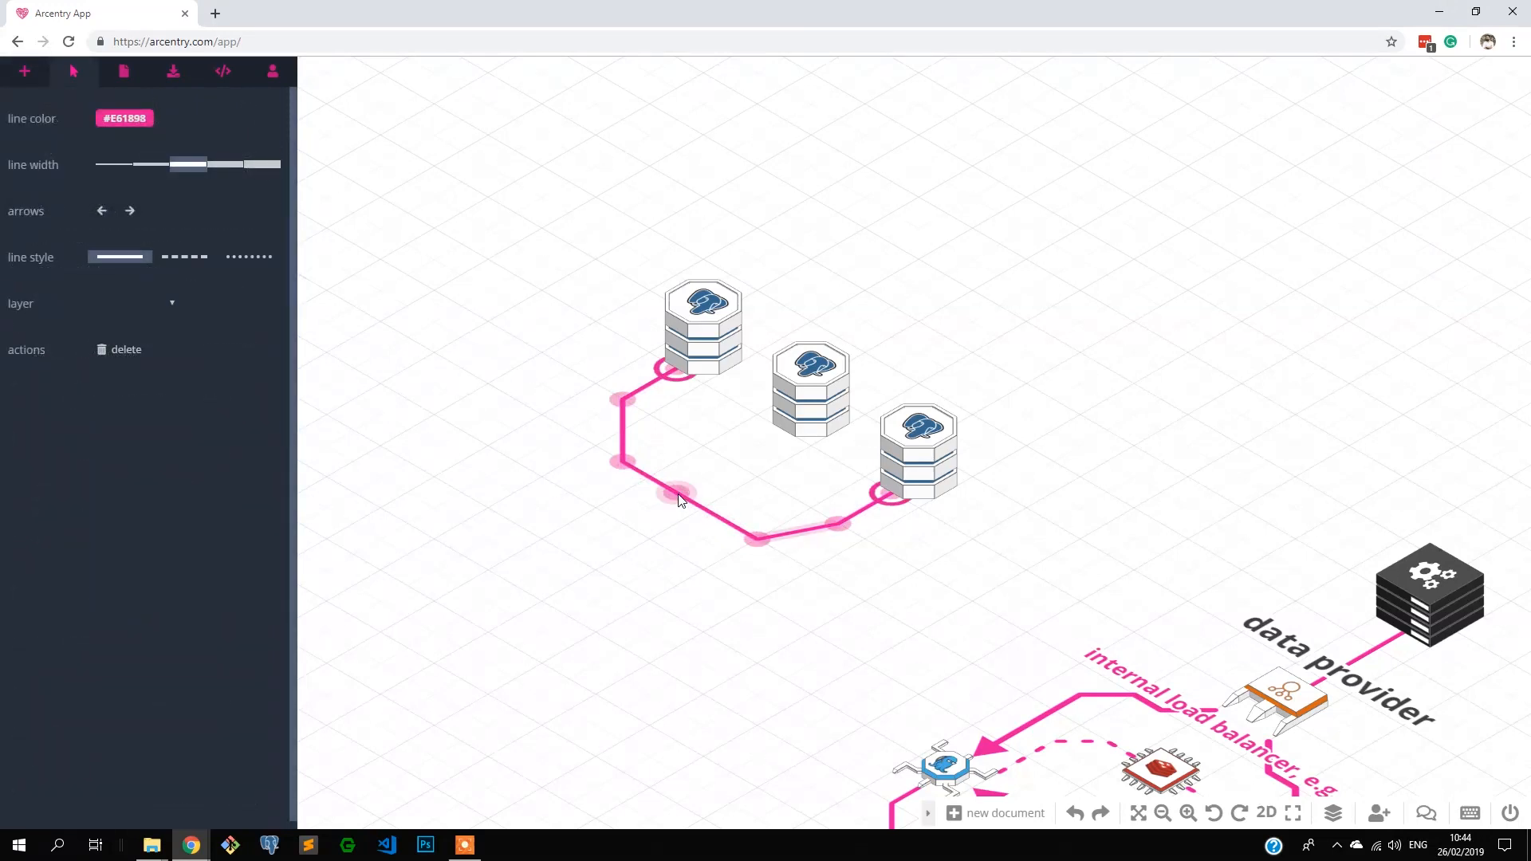
pyautogui.moveTo(679, 498); pyautogui.dragTo(785, 435)
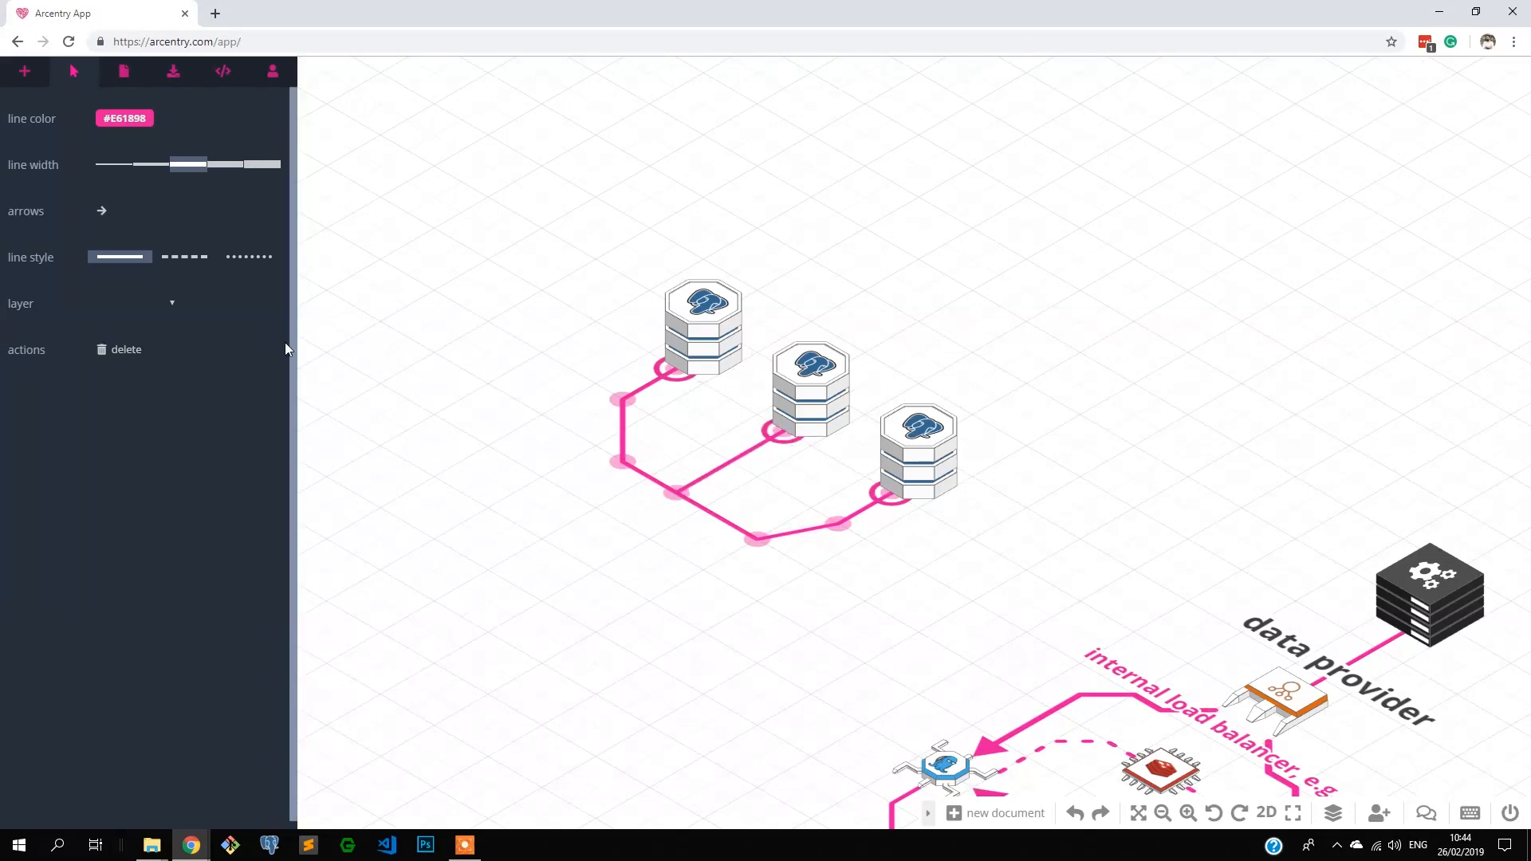
pyautogui.click(189, 256)
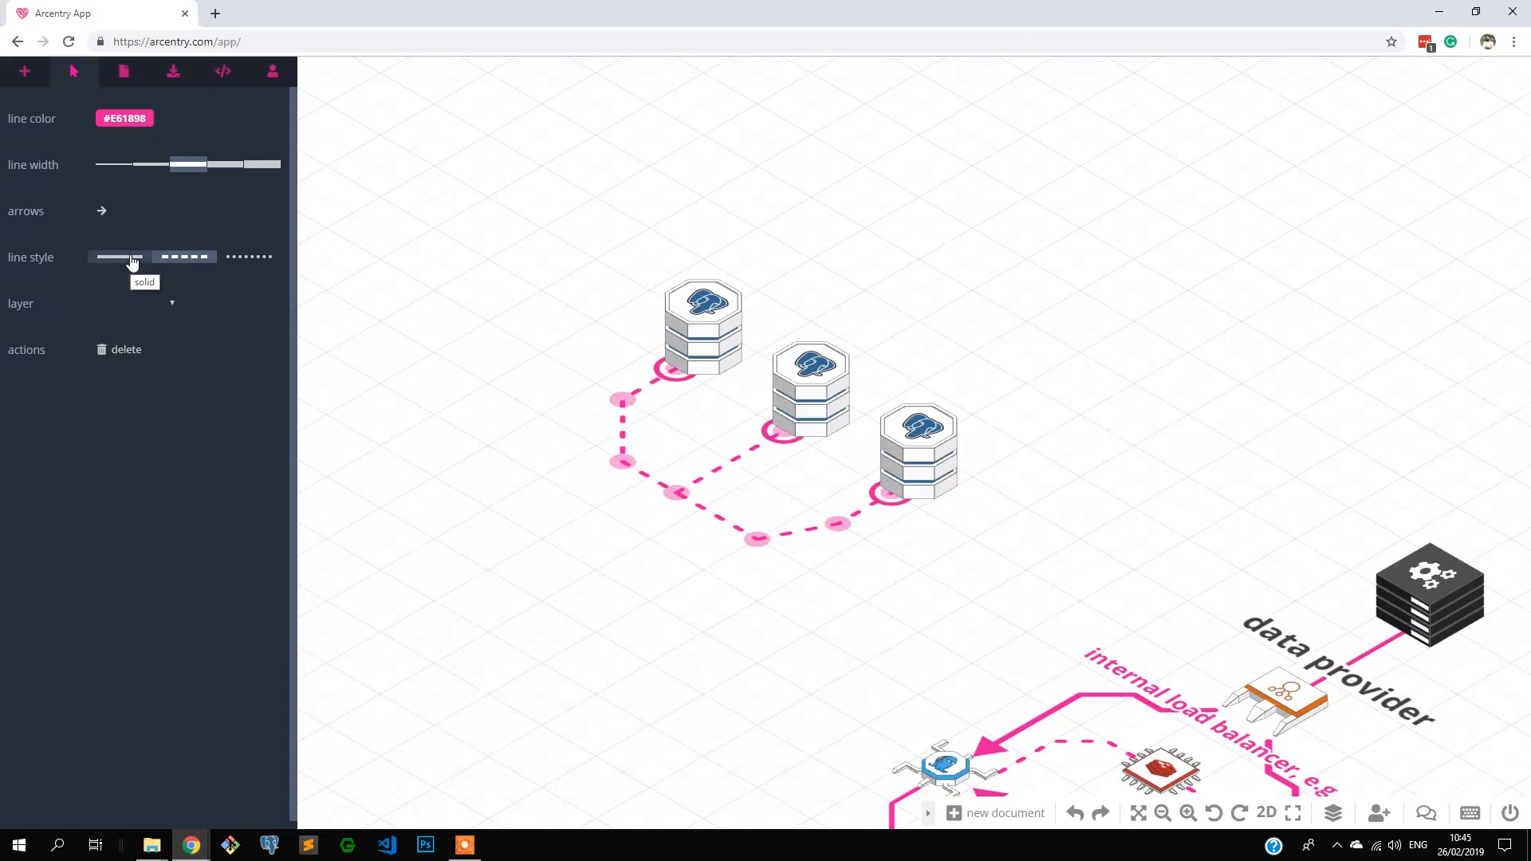
pyautogui.click(480, 367)
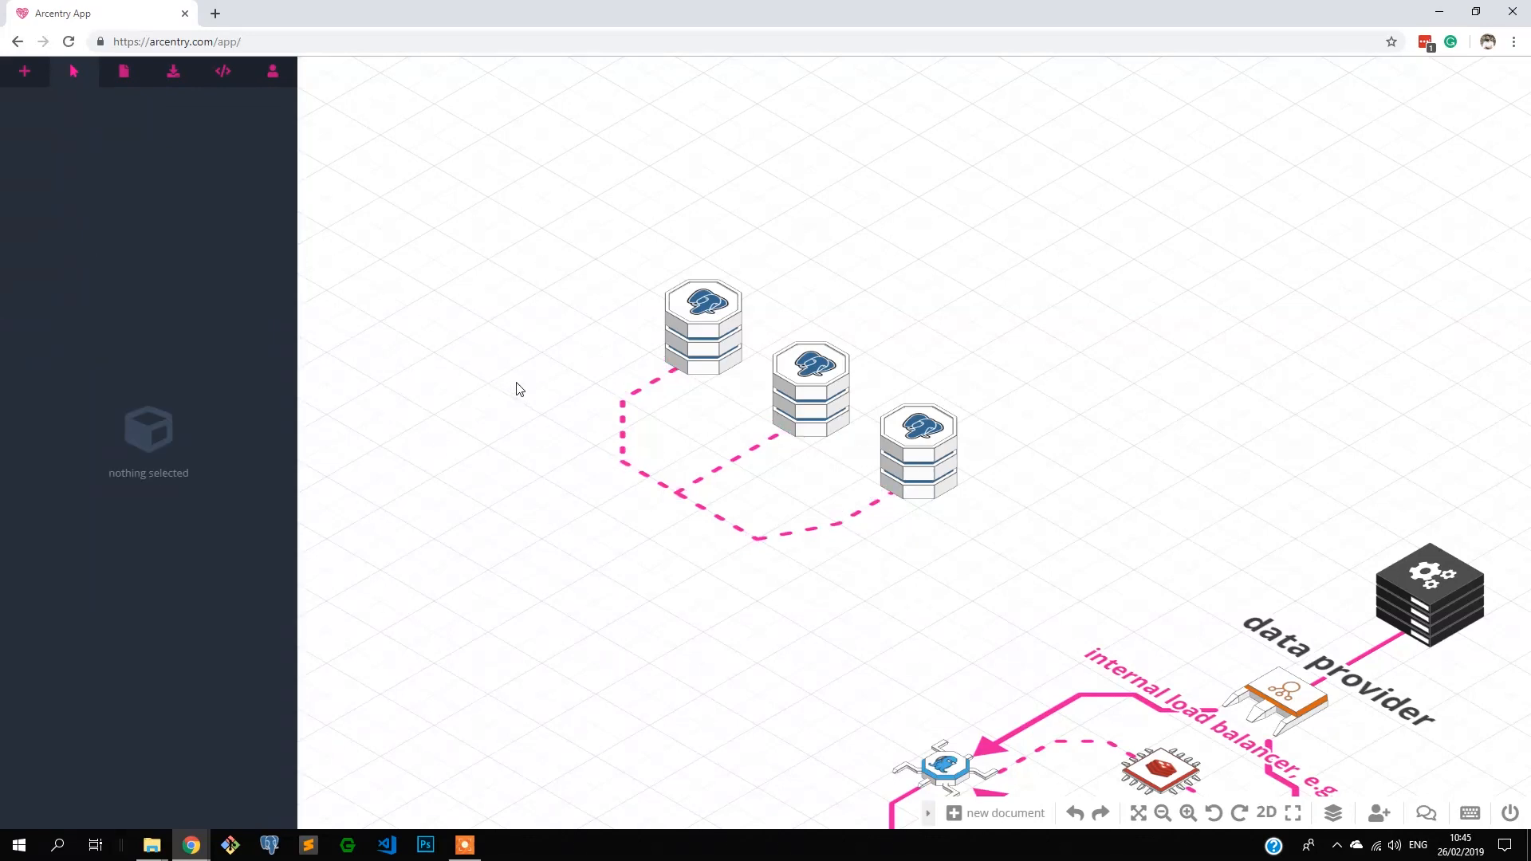
# Show the diagram in 2D and review the list of keyboard shortcuts.
pyautogui.press('space')
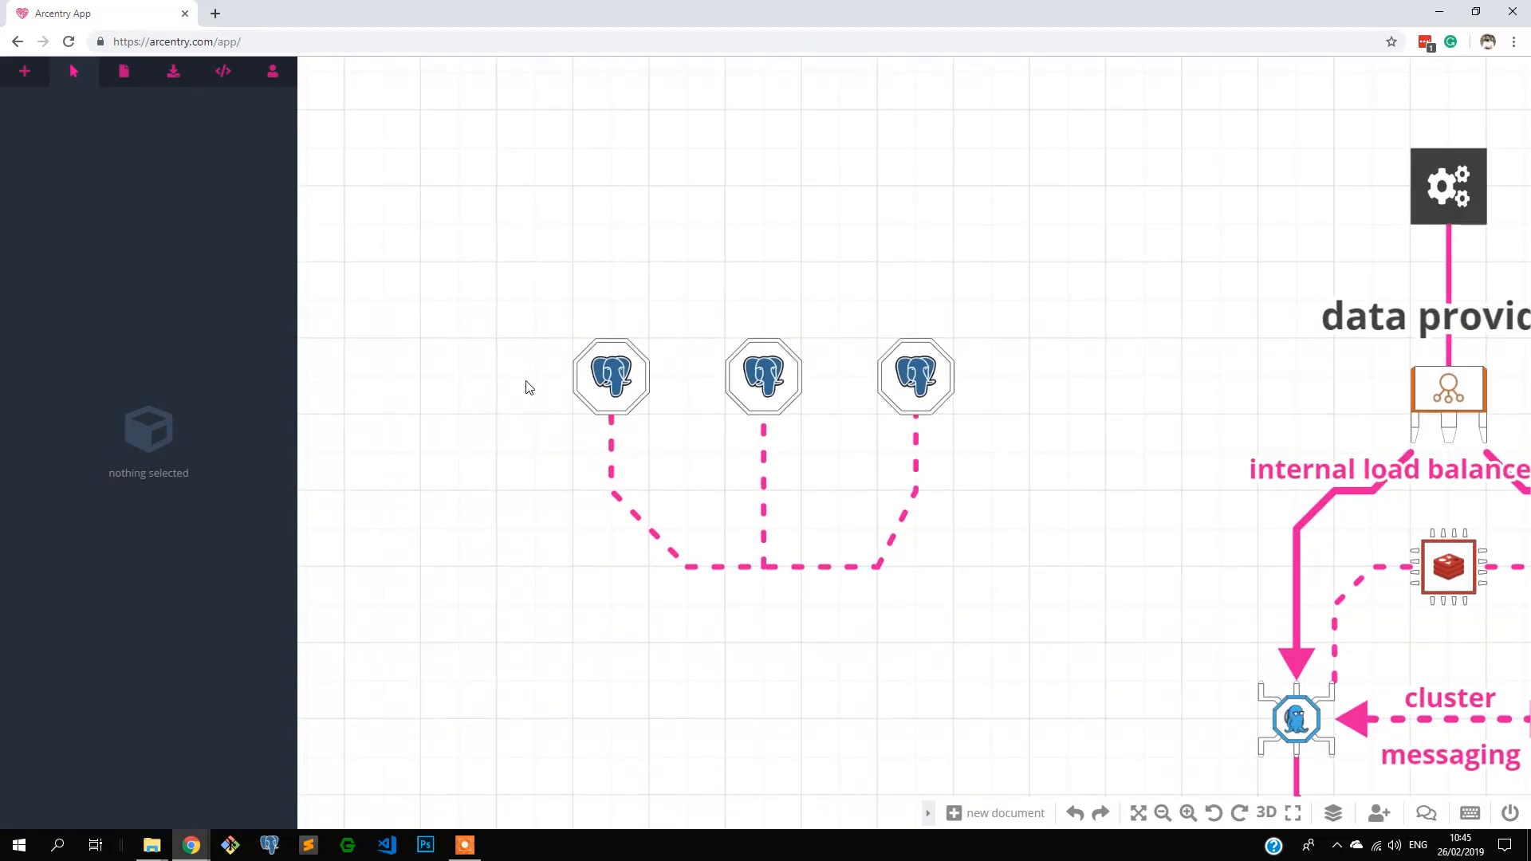
pyautogui.click(1271, 821)
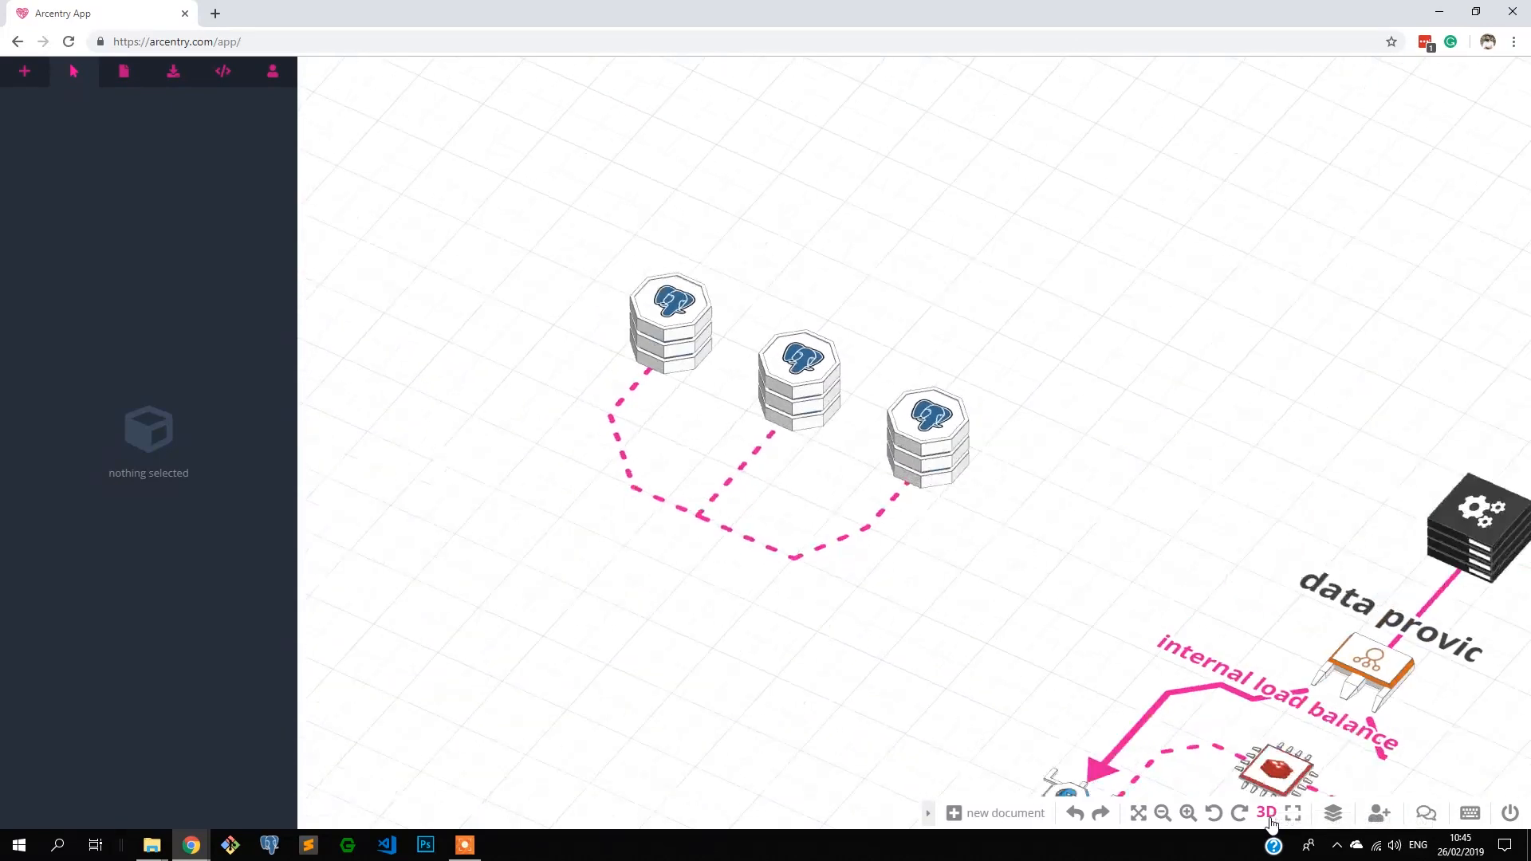
pyautogui.click(1268, 819)
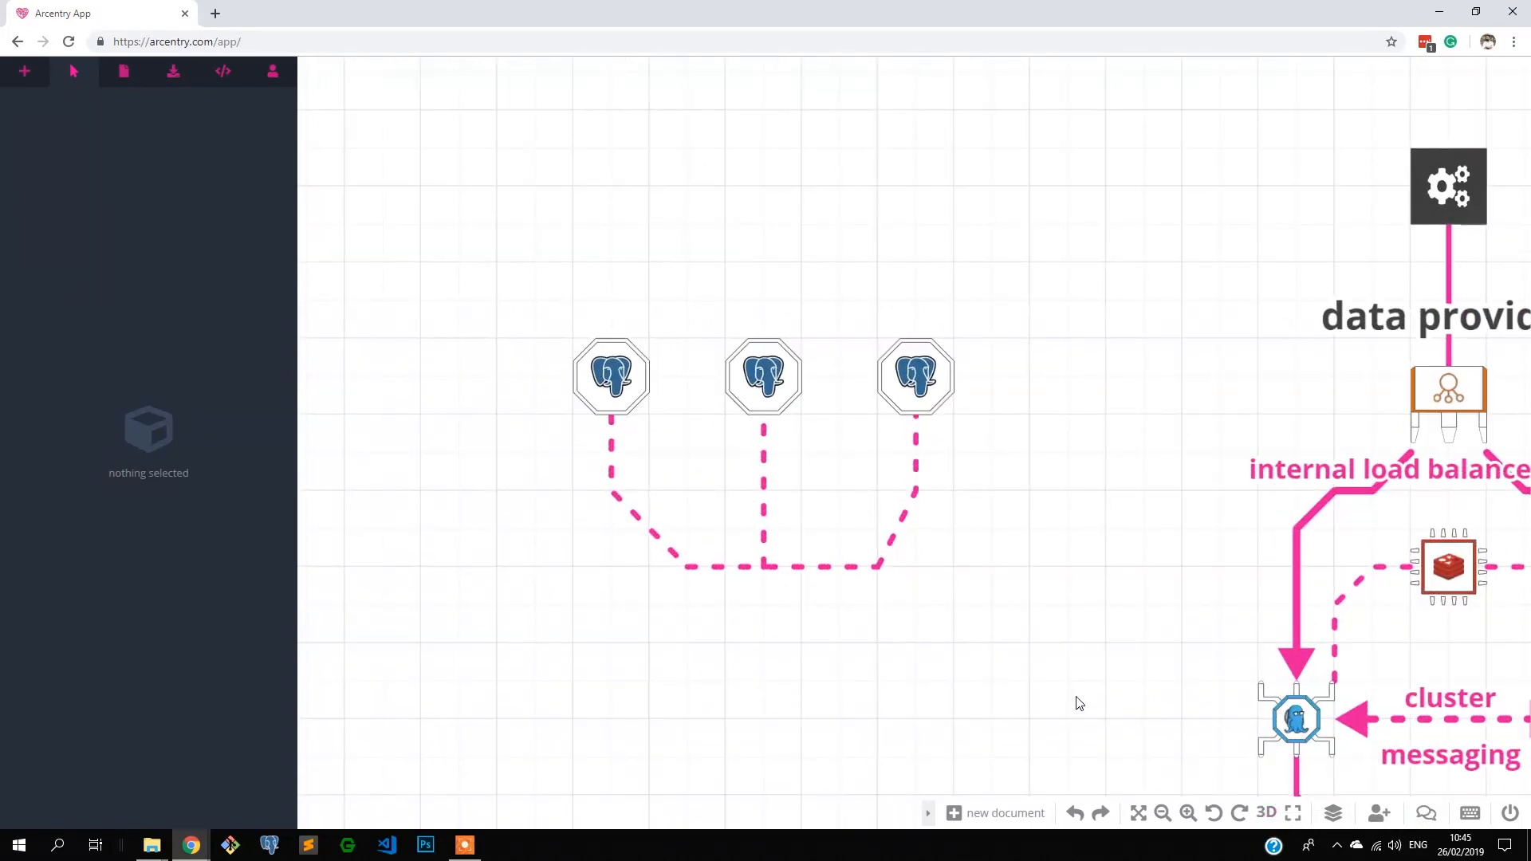
pyautogui.click(1470, 814)
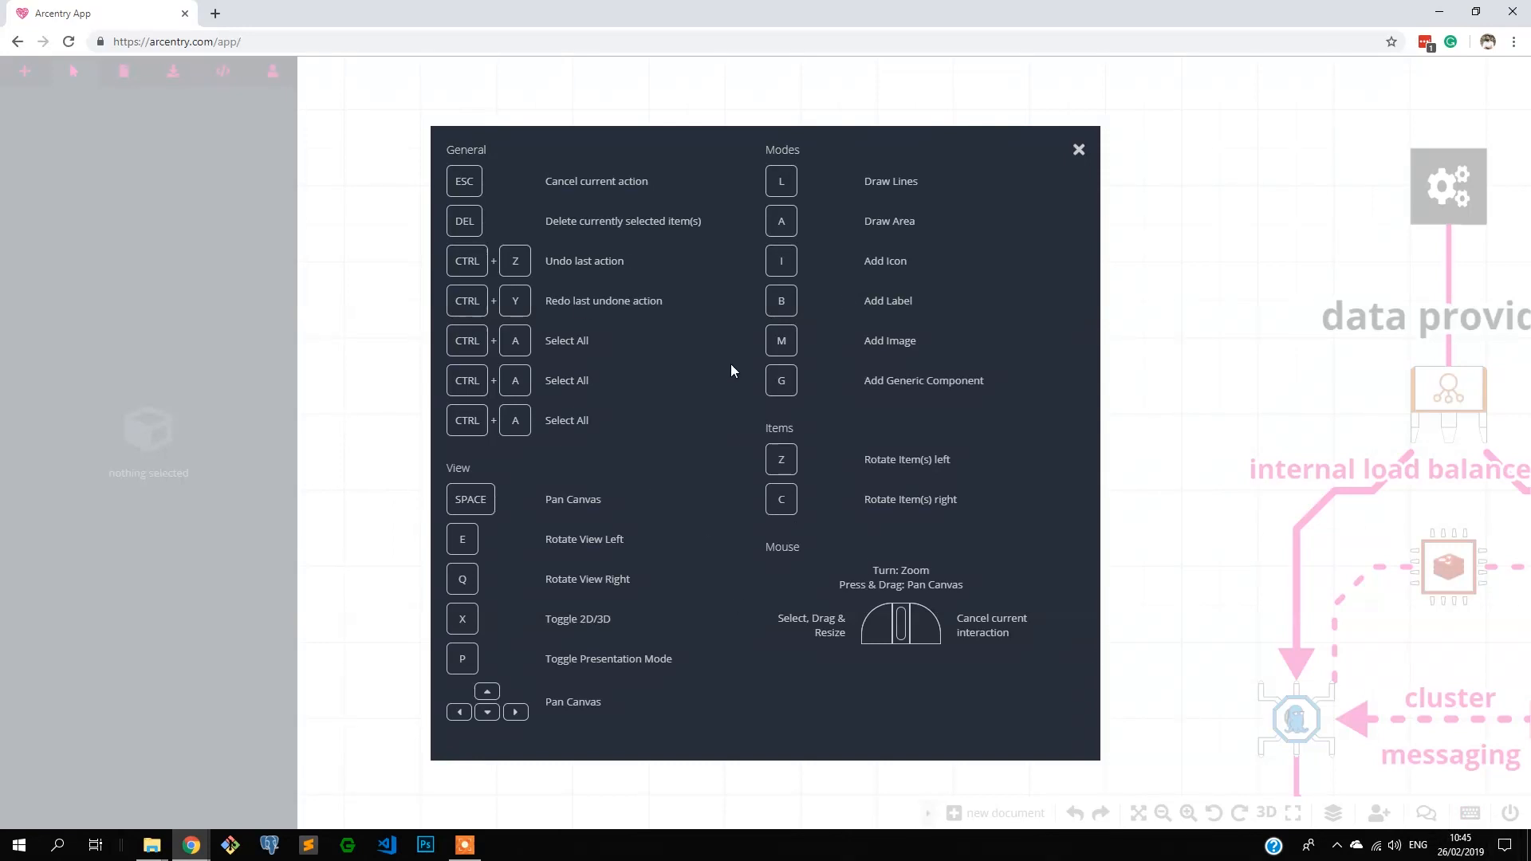
pyautogui.click(1079, 149)
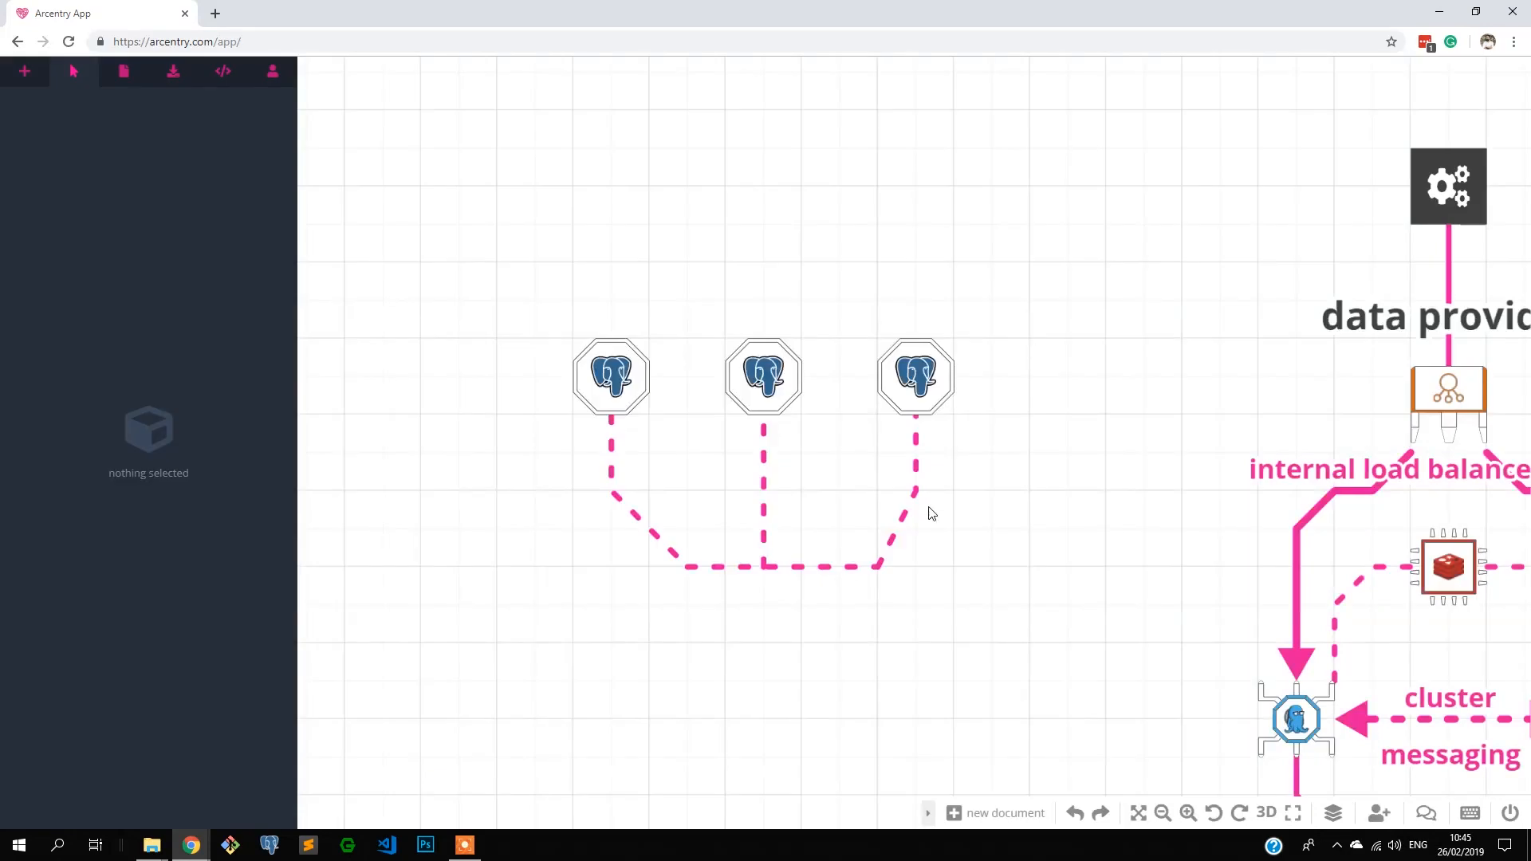
# Move the dashed line's uneven corner inward to make the routing symmetric, and extend a new branch from the central junction away from the databases.
pyautogui.click(882, 568)
pyautogui.moveTo(878, 567); pyautogui.dragTo(840, 567)
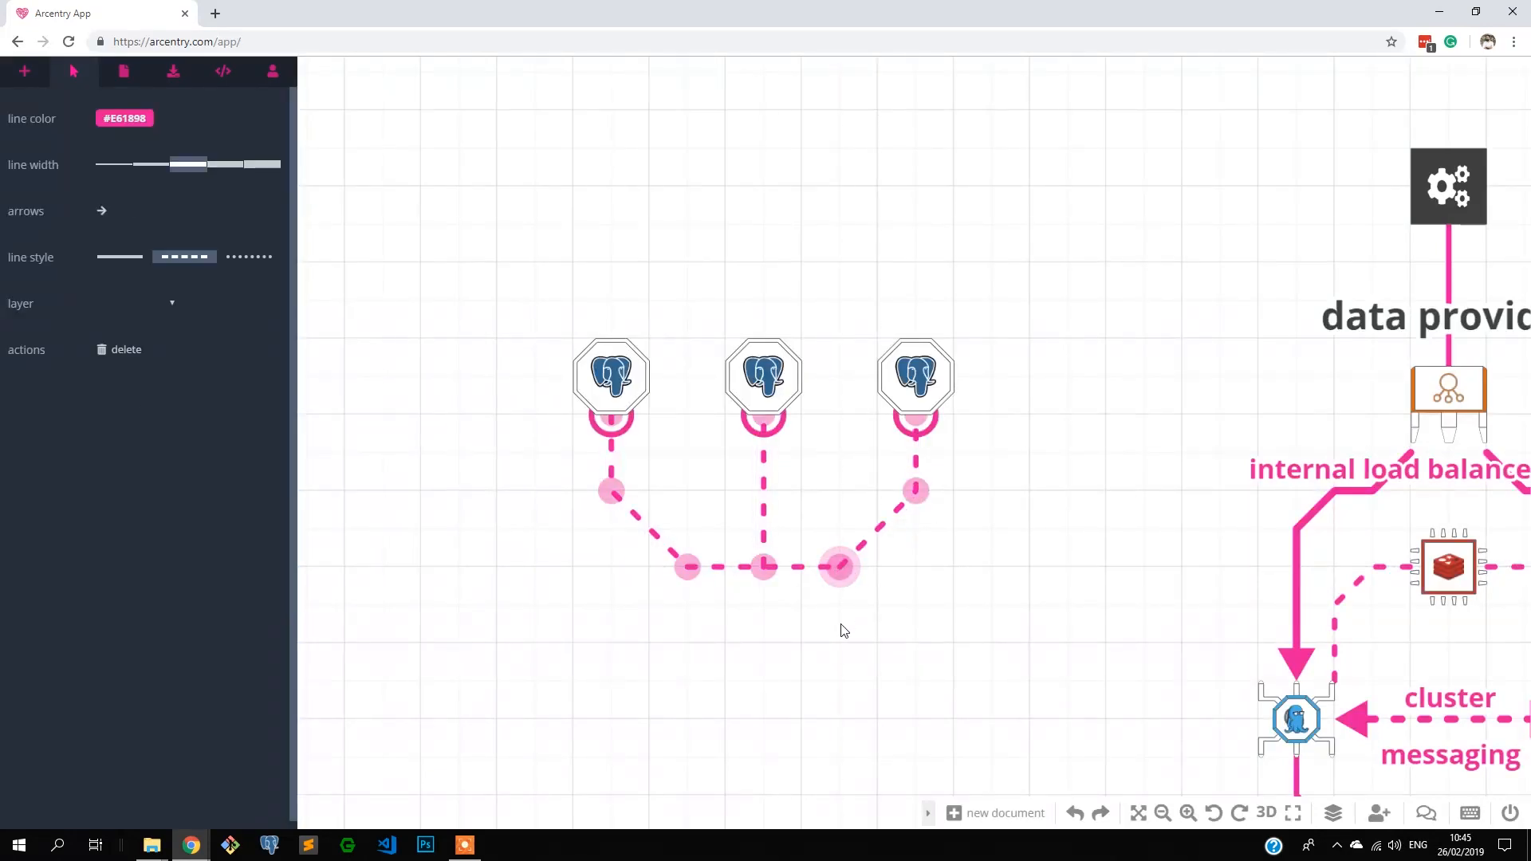
pyautogui.click(842, 624)
pyautogui.click(769, 573)
pyautogui.moveTo(762, 572); pyautogui.dragTo(763, 757)
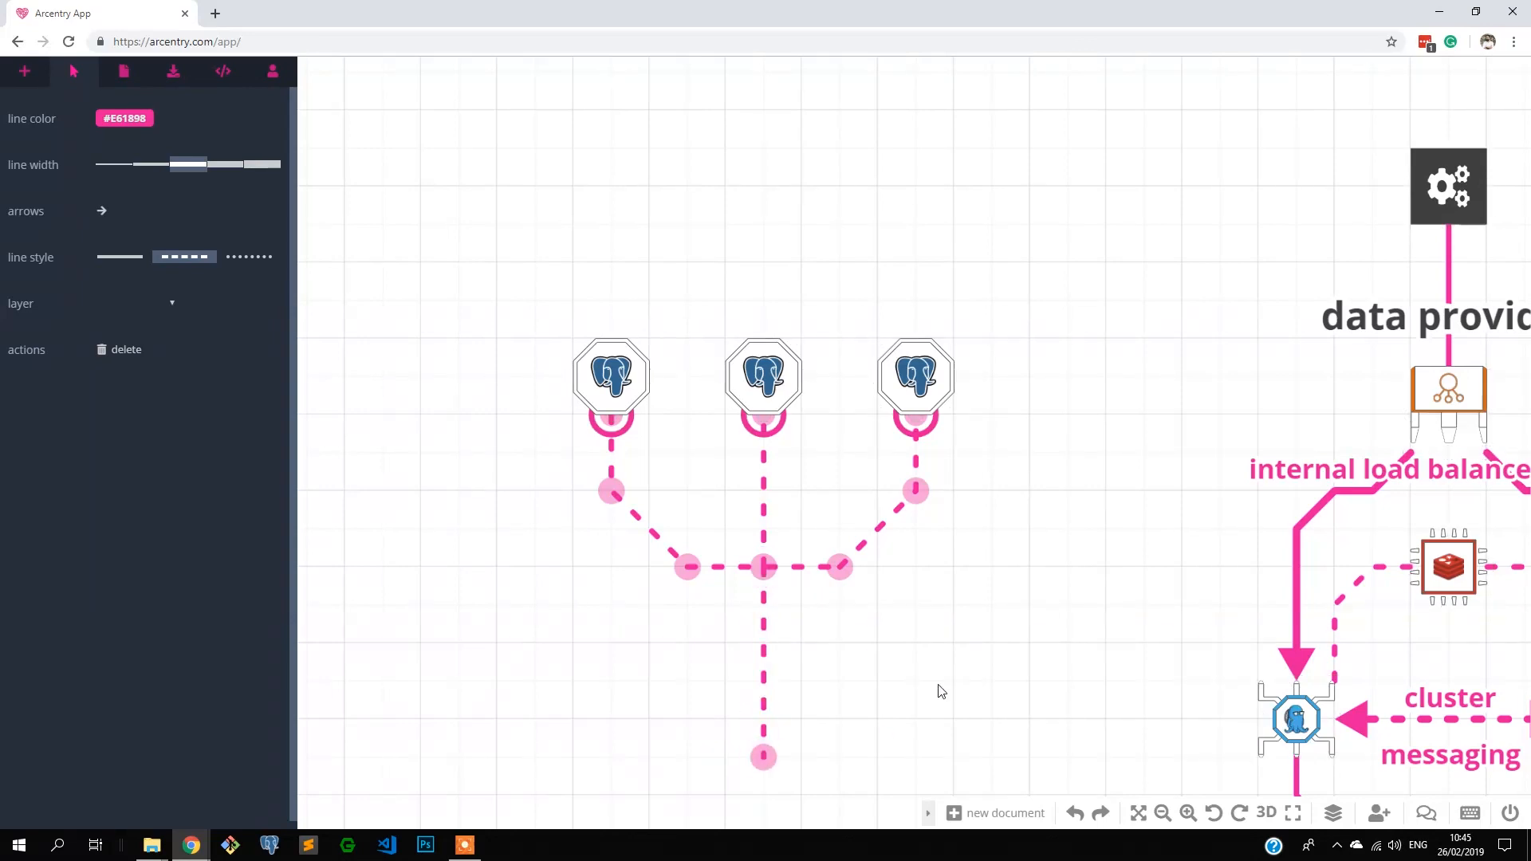
pyautogui.click(940, 696)
# Return the diagram to 3D and add end arrows to the dashed line at the three PostgreSQL databases.
pyautogui.press('d')
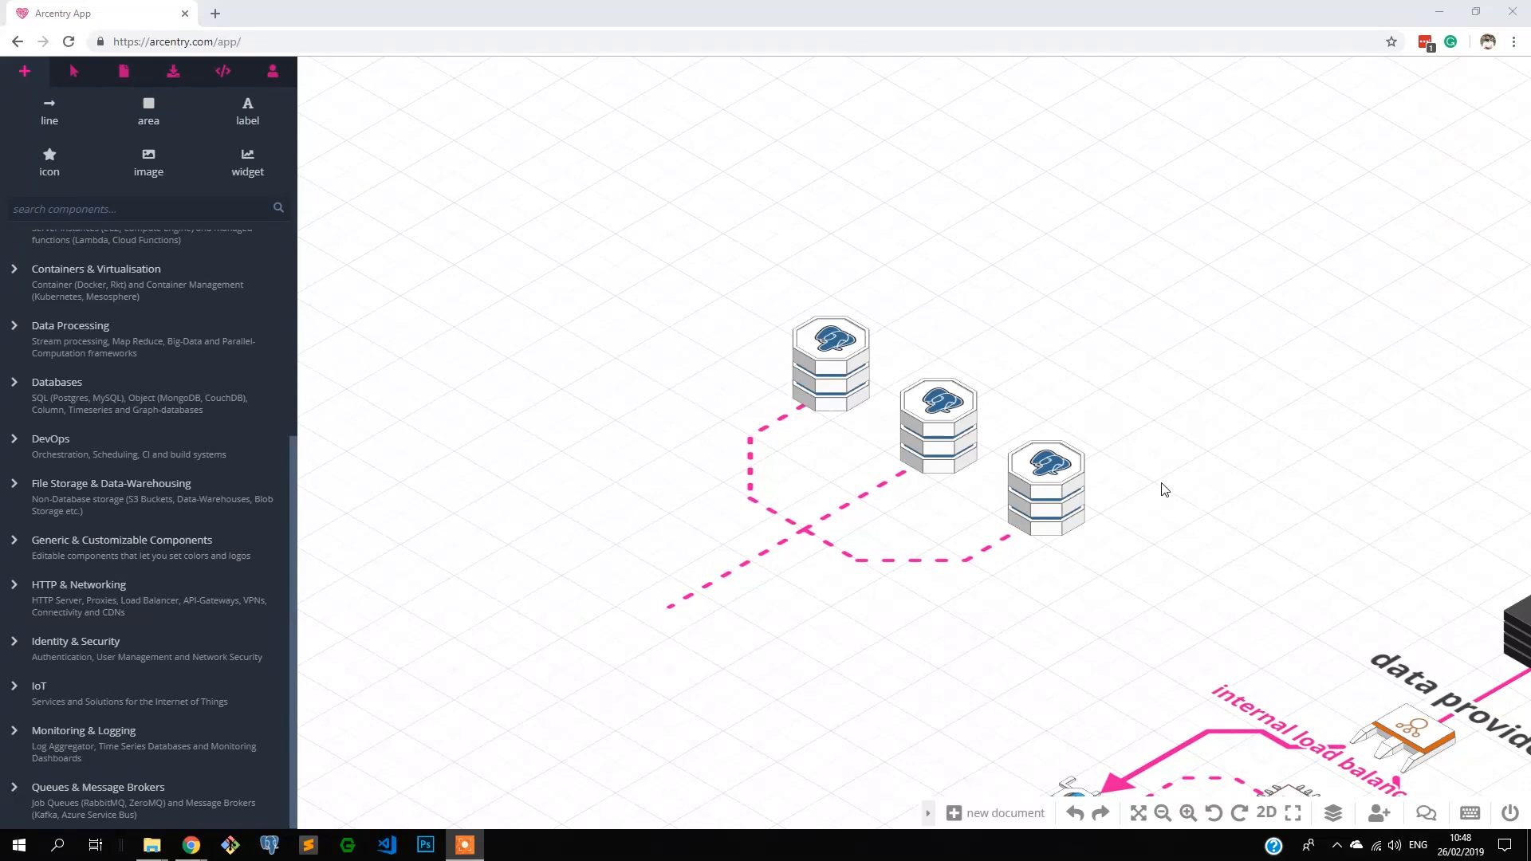
pyautogui.moveTo(778, 569); pyautogui.dragTo(828, 505)
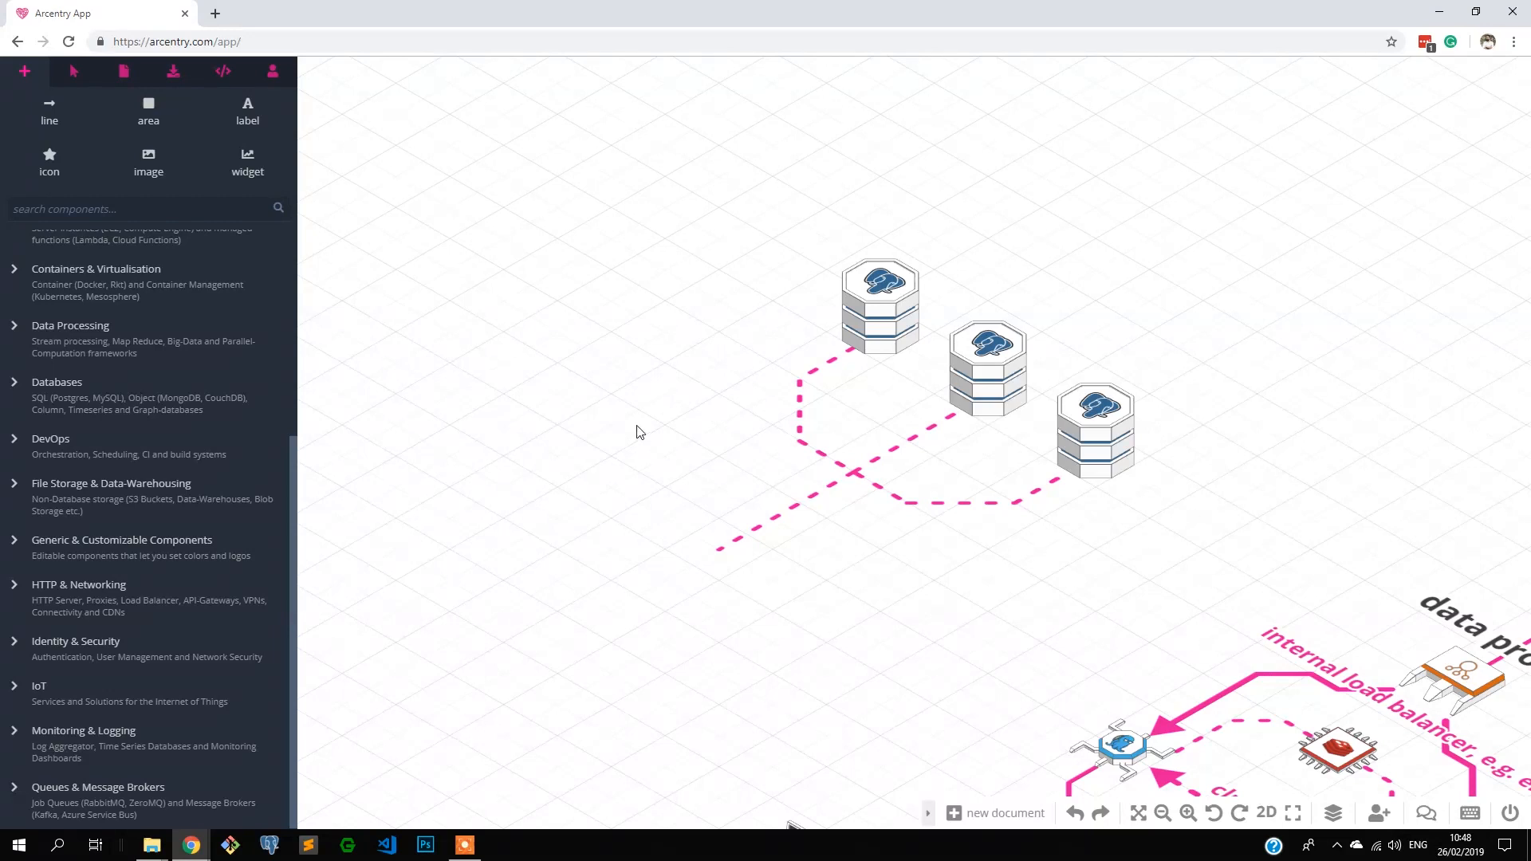
pyautogui.moveTo(684, 437)
pyautogui.mouseDown()
pyautogui.moveTo(715, 319)
pyautogui.moveTo(666, 423)
pyautogui.mouseUp()
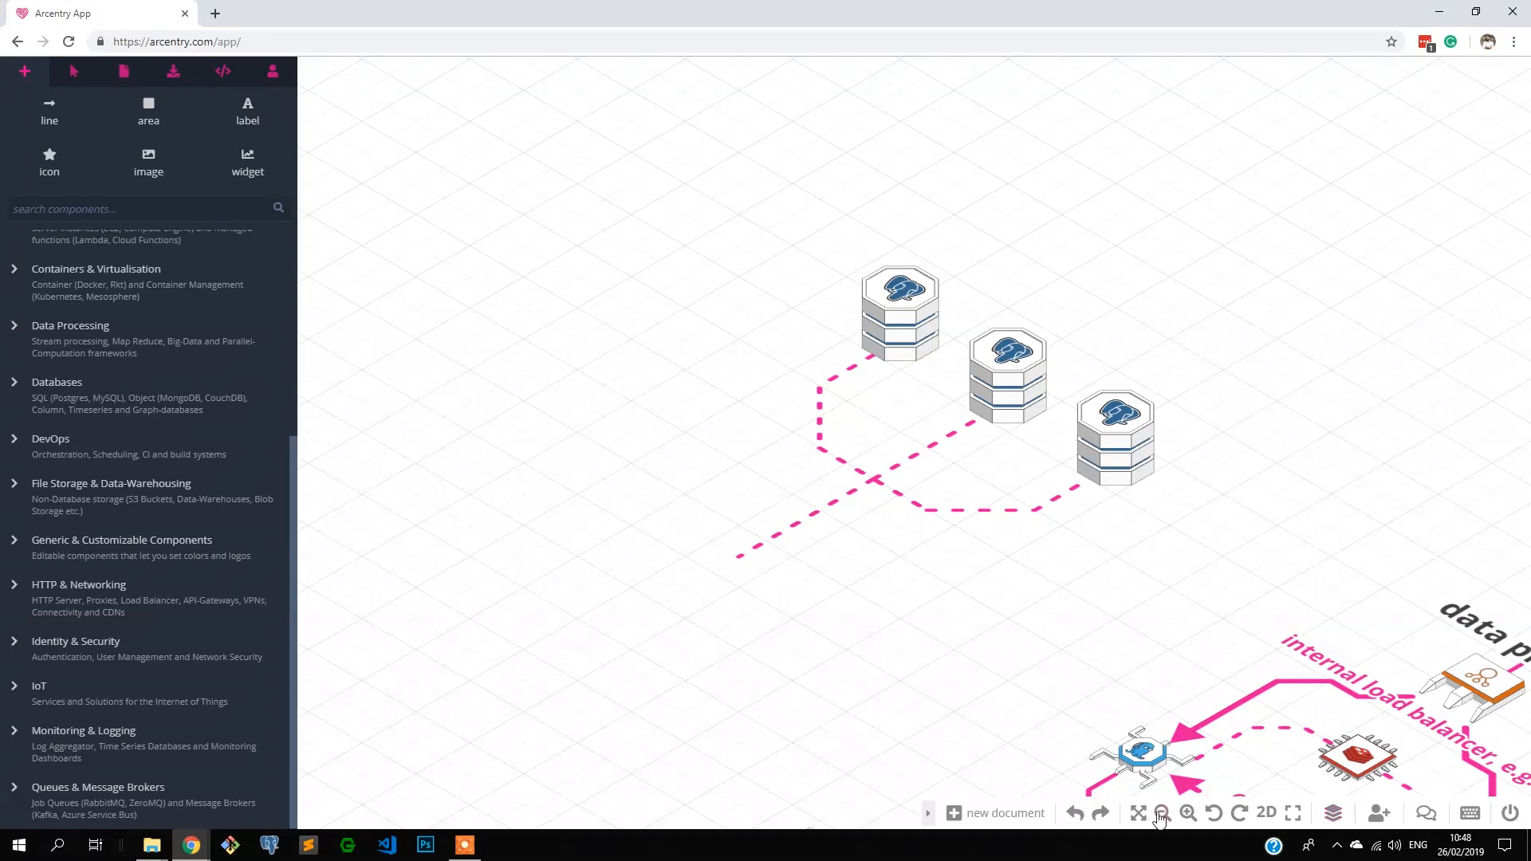
pyautogui.click(1138, 819)
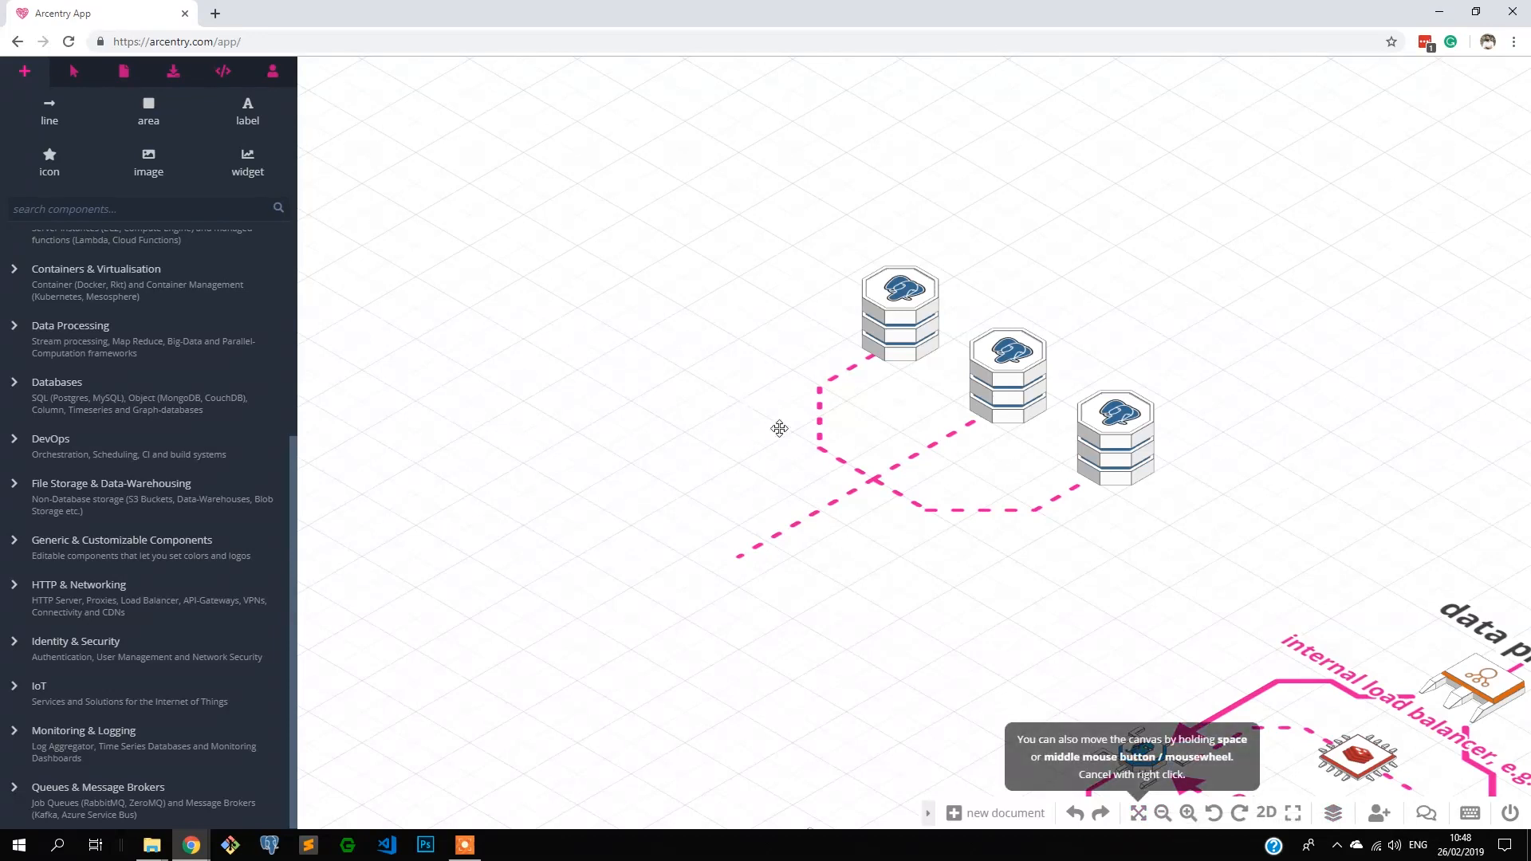
pyautogui.moveTo(779, 427); pyautogui.dragTo(811, 383)
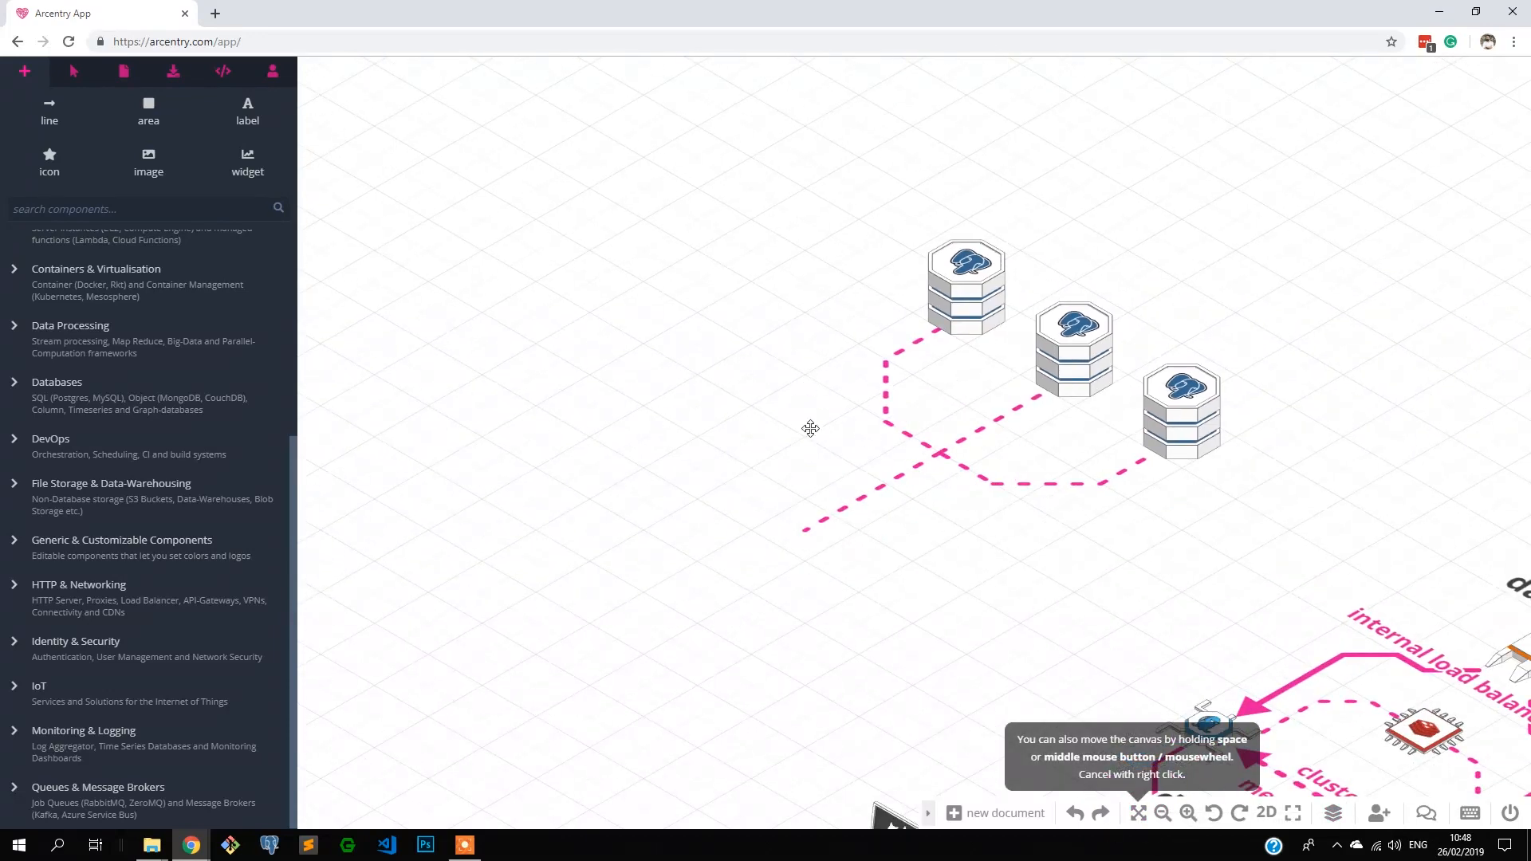
pyautogui.rightClick(810, 428)
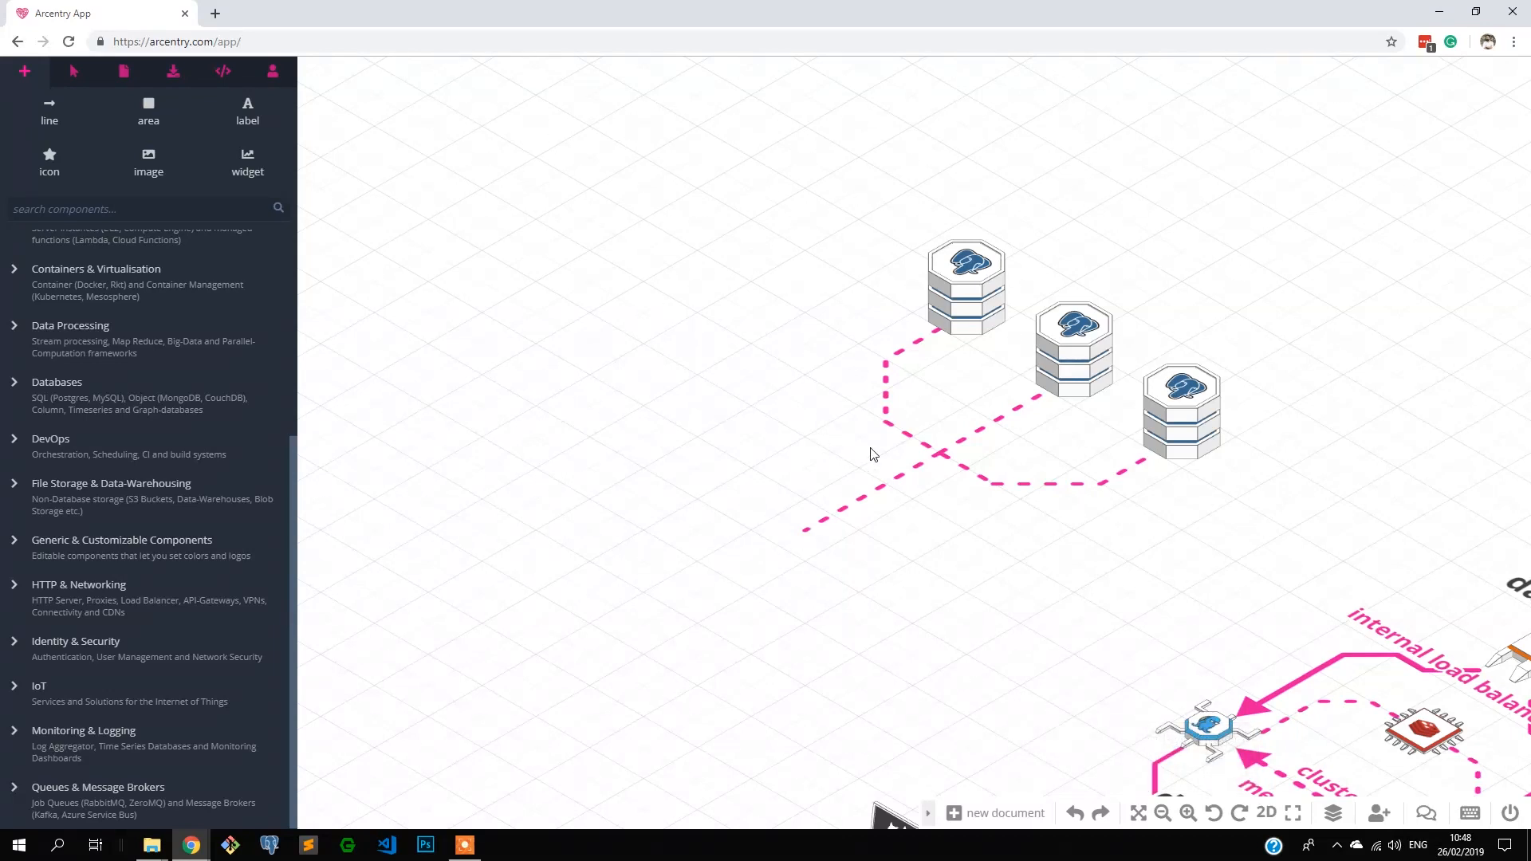
pyautogui.click(988, 440)
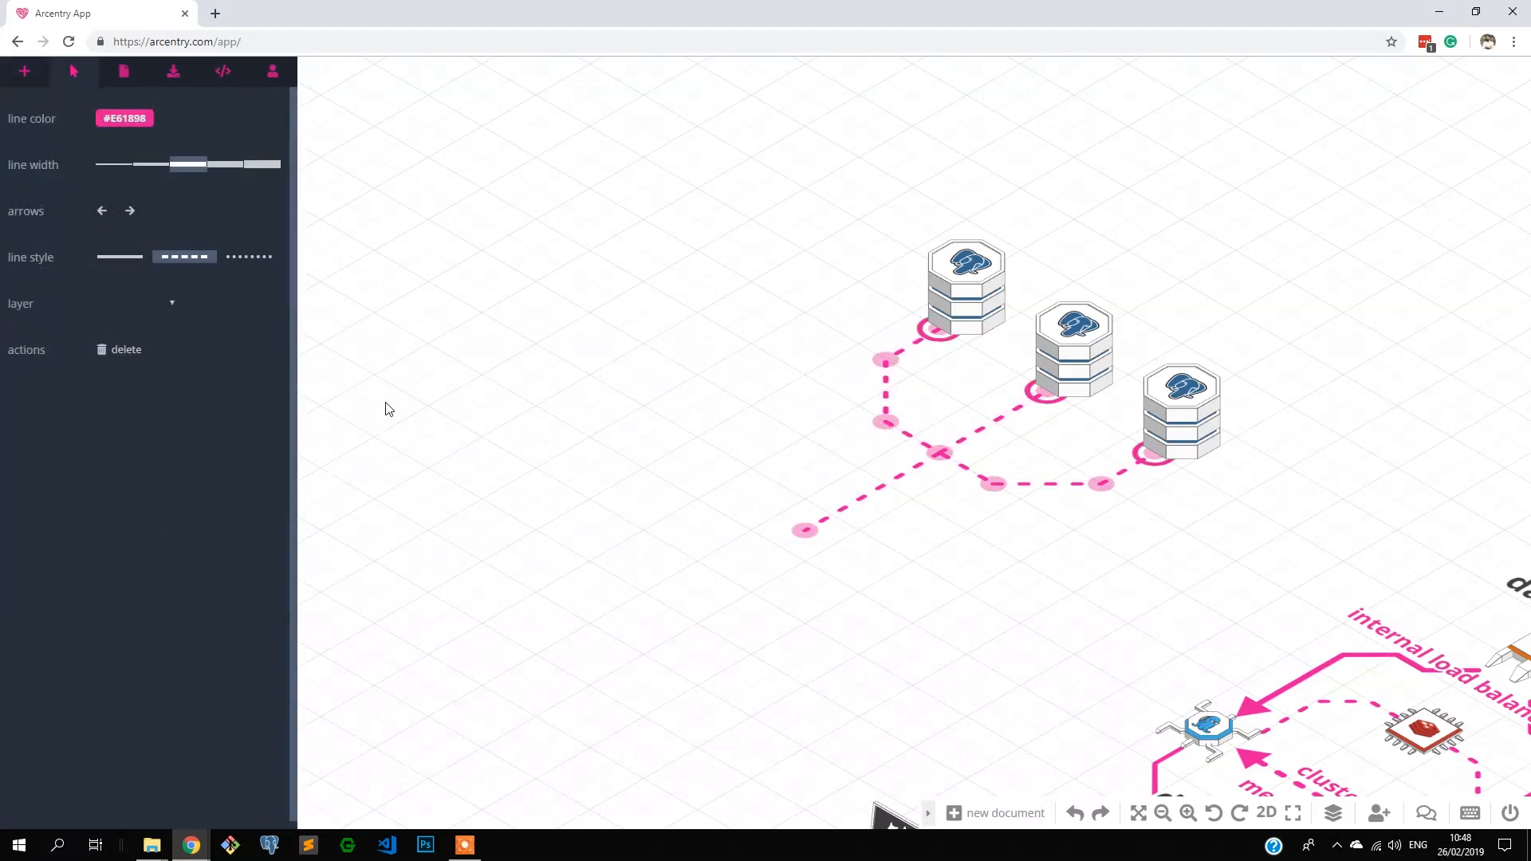
pyautogui.click(140, 219)
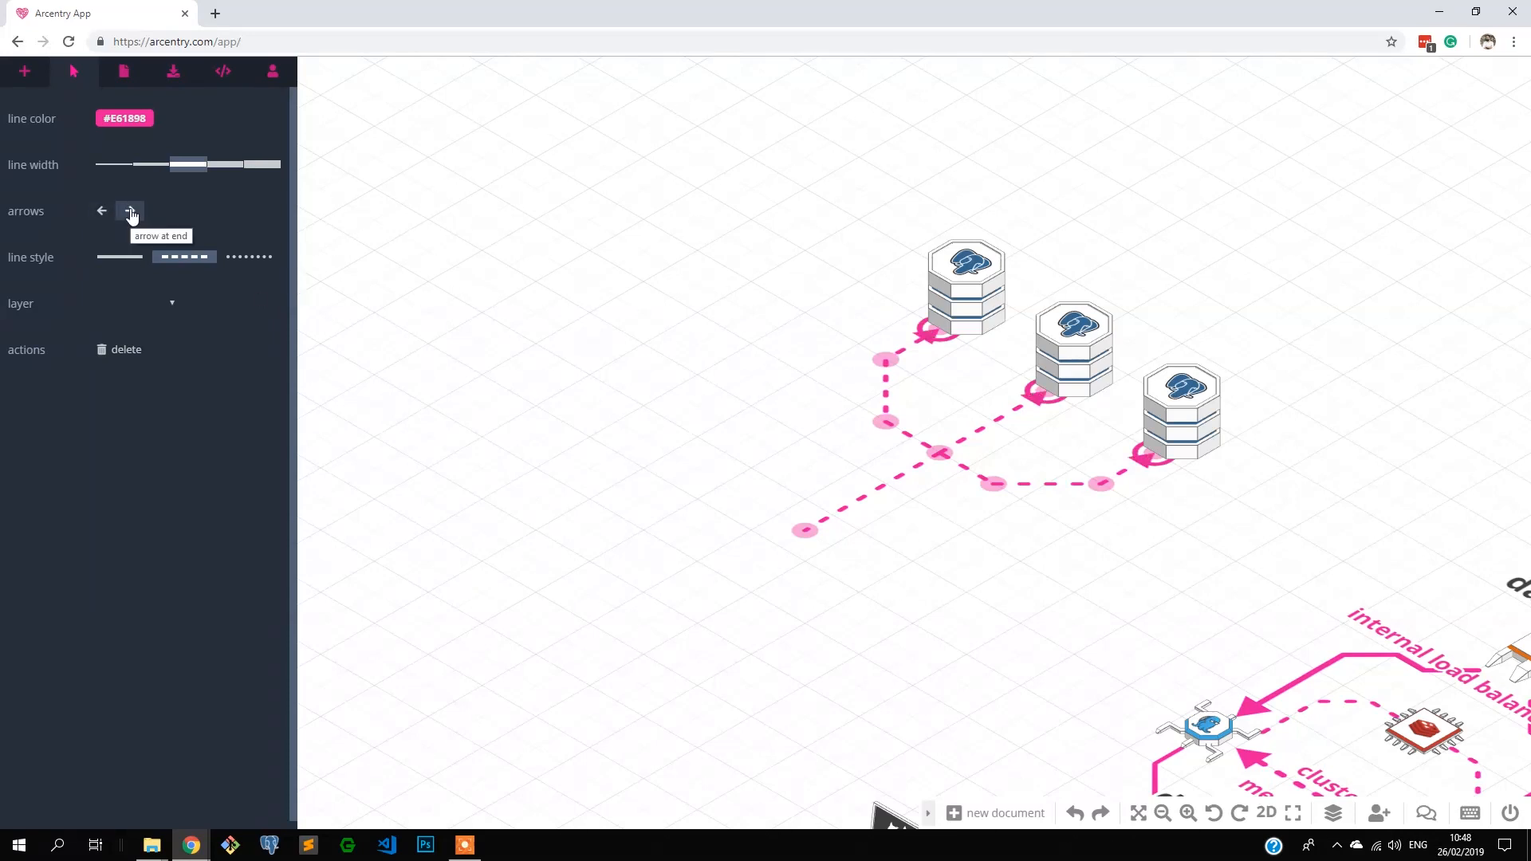
pyautogui.click(999, 538)
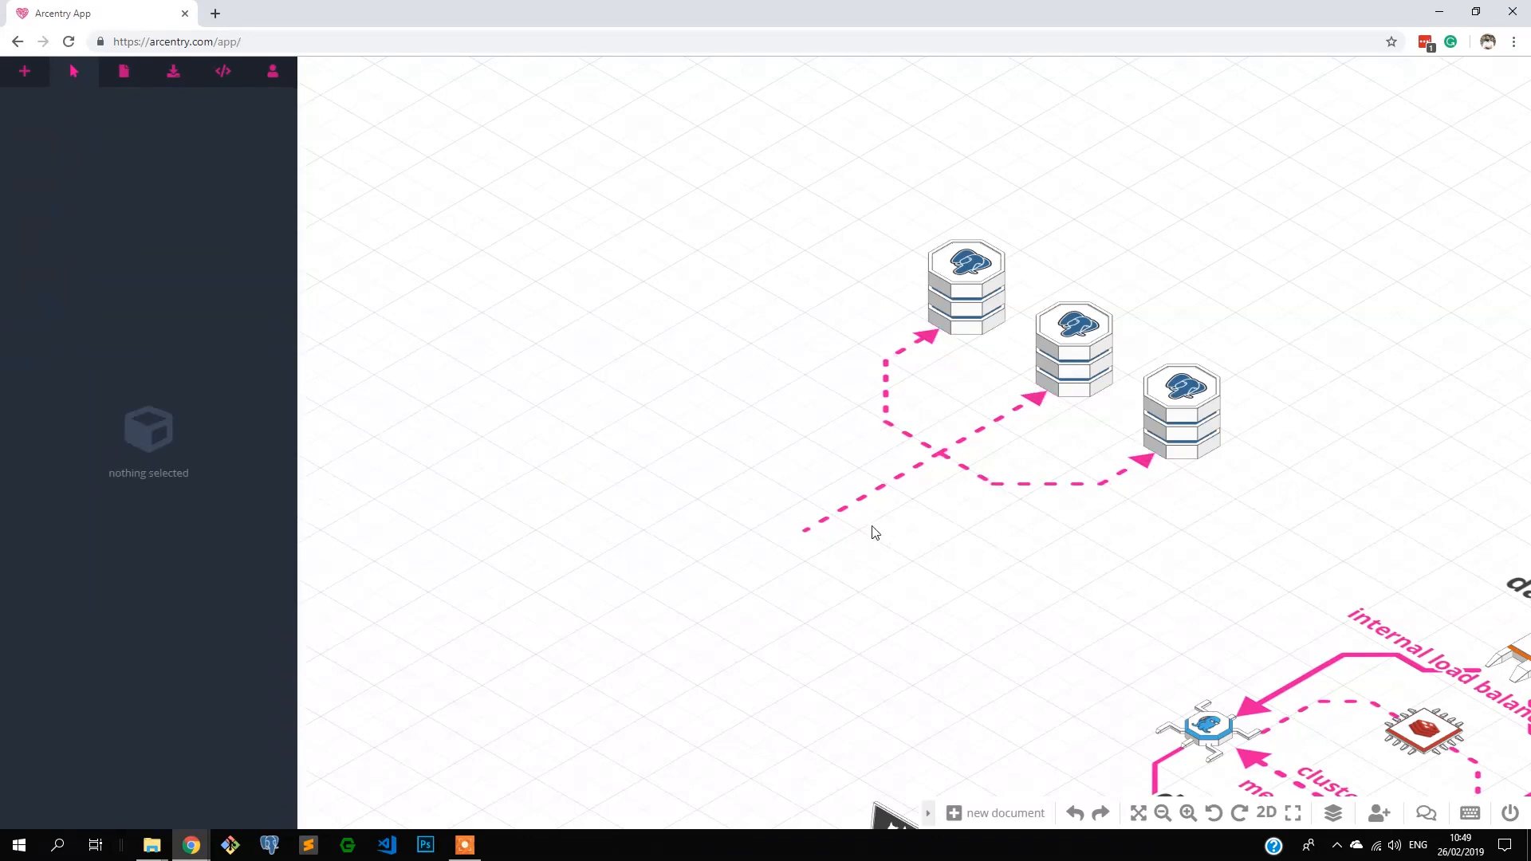
pyautogui.click(847, 507)
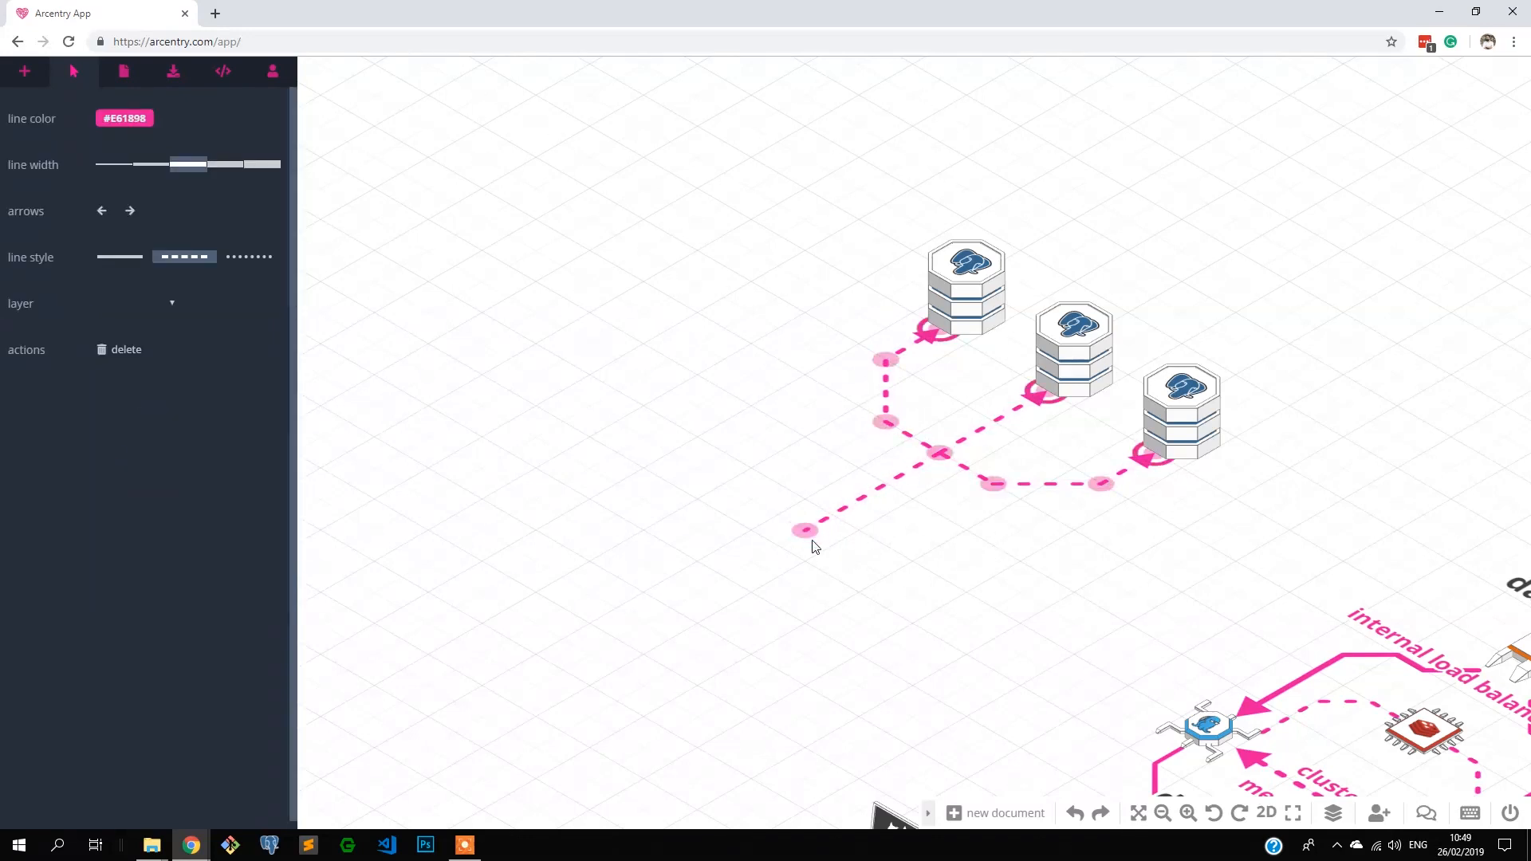
pyautogui.moveTo(807, 532); pyautogui.dragTo(281, 385)
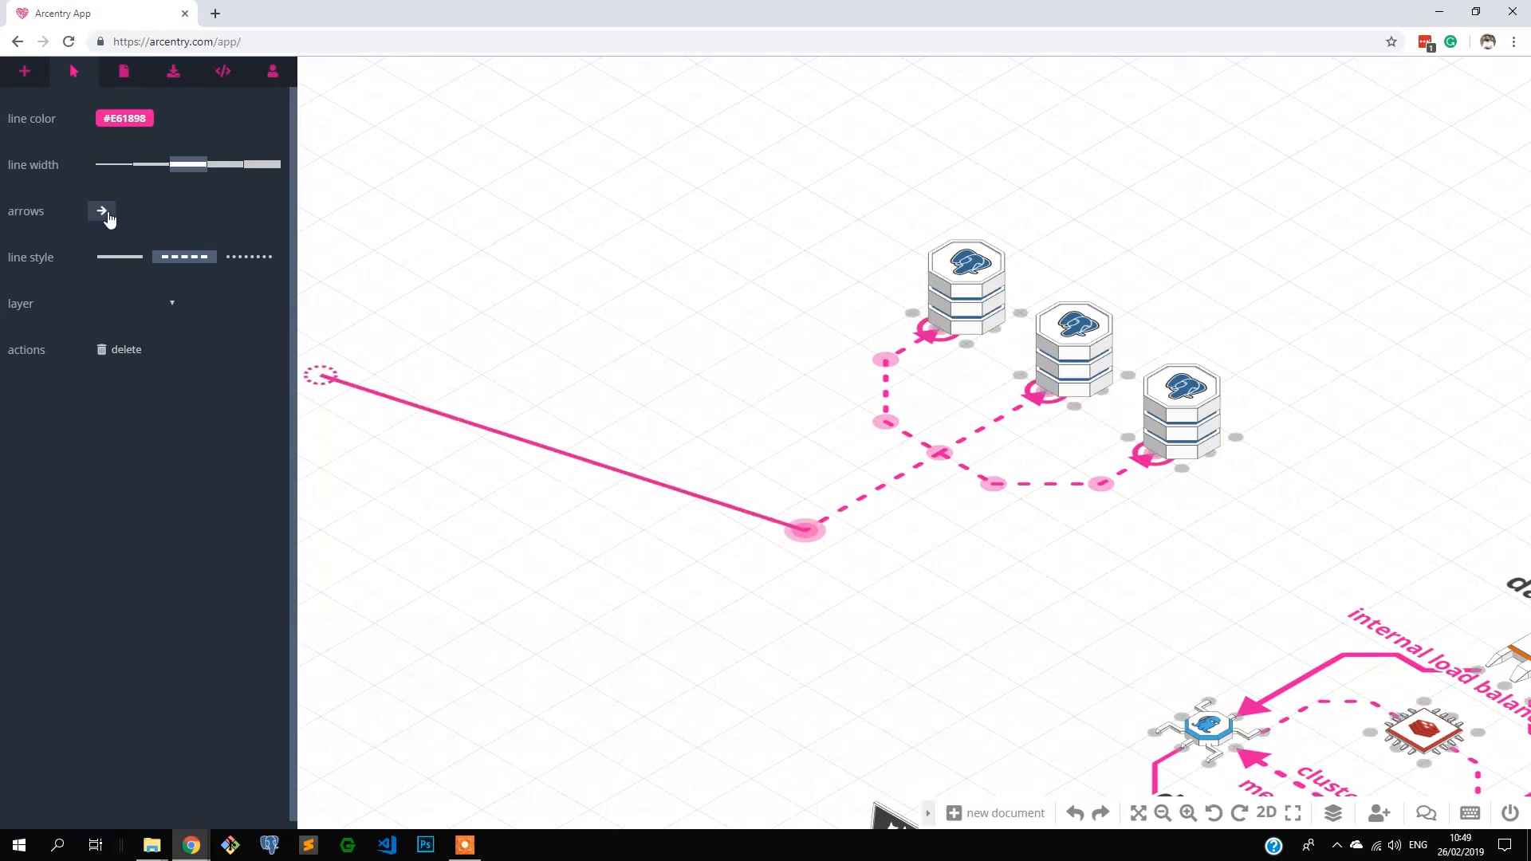
pyautogui.click(109, 212)
pyautogui.click(108, 212)
pyautogui.press('Escape')
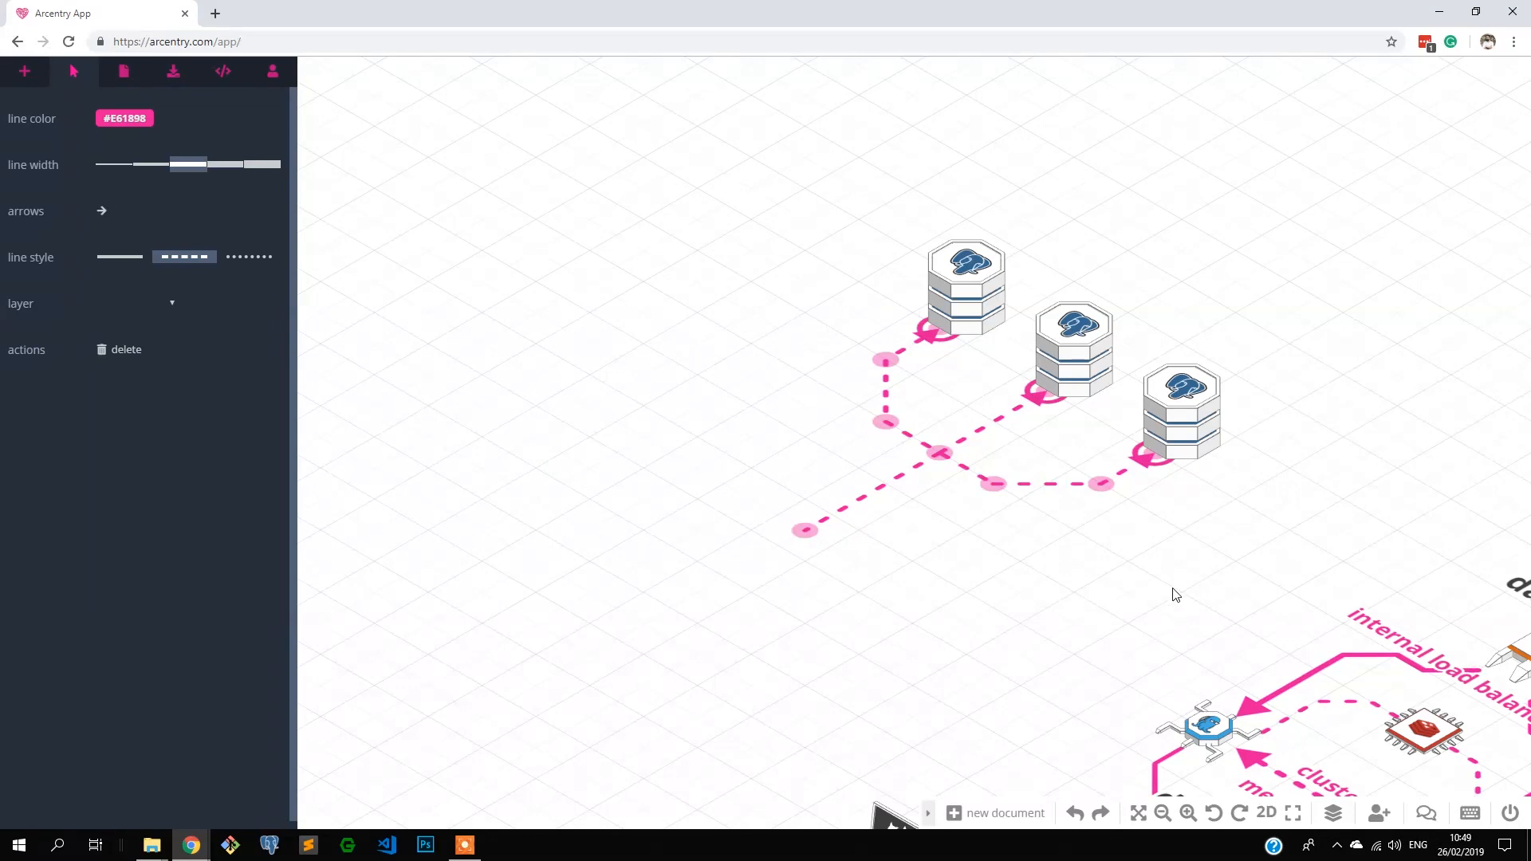
pyautogui.press('Escape')
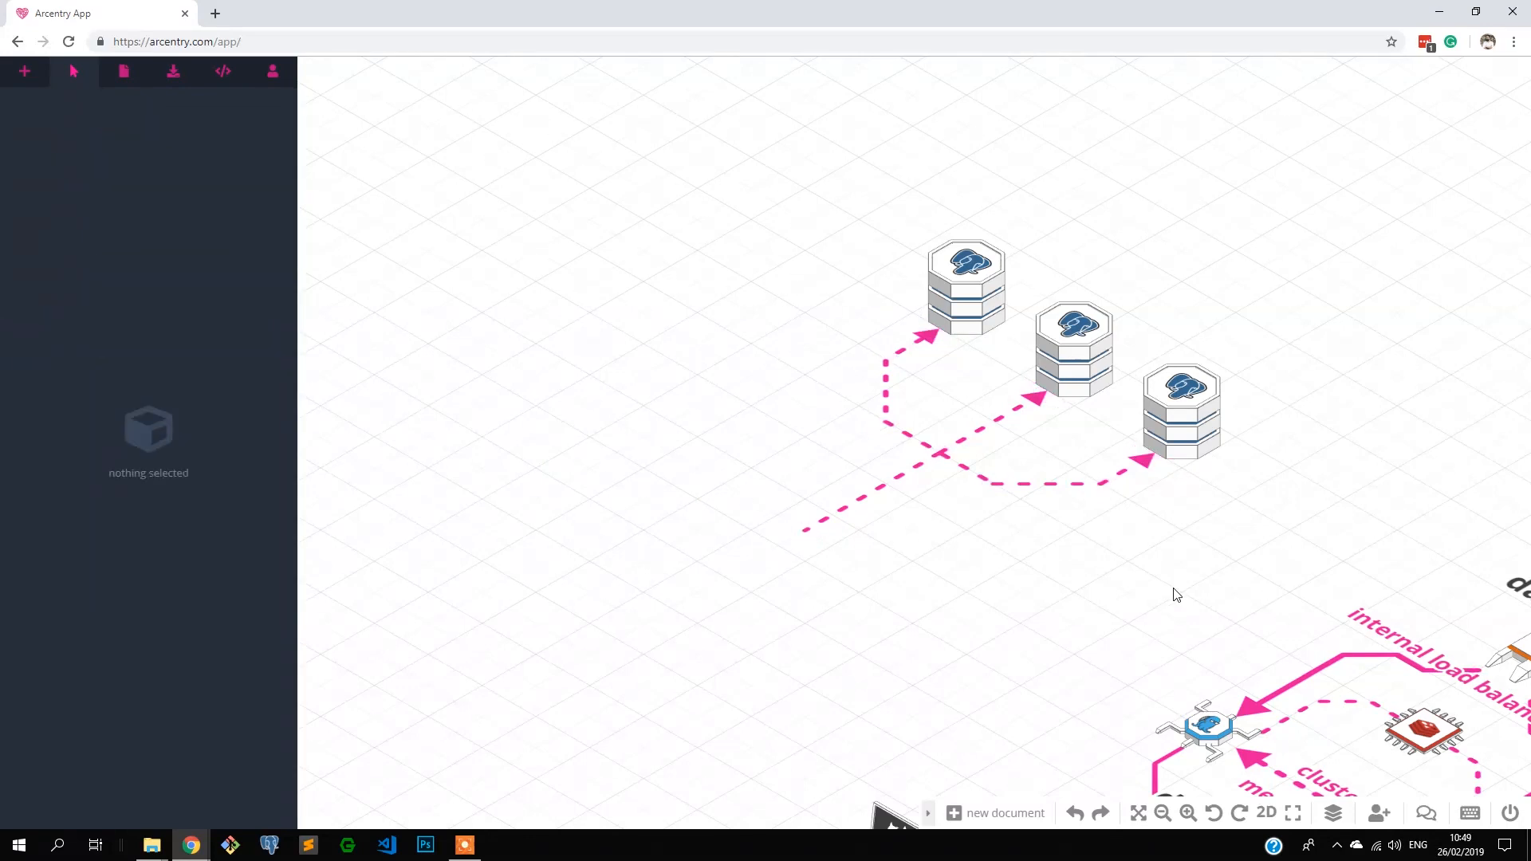
# Select the three PostgreSQL databases together, once with a selection frame and once as all components of the same type, clearing the selection each time.
pyautogui.click(989, 472)
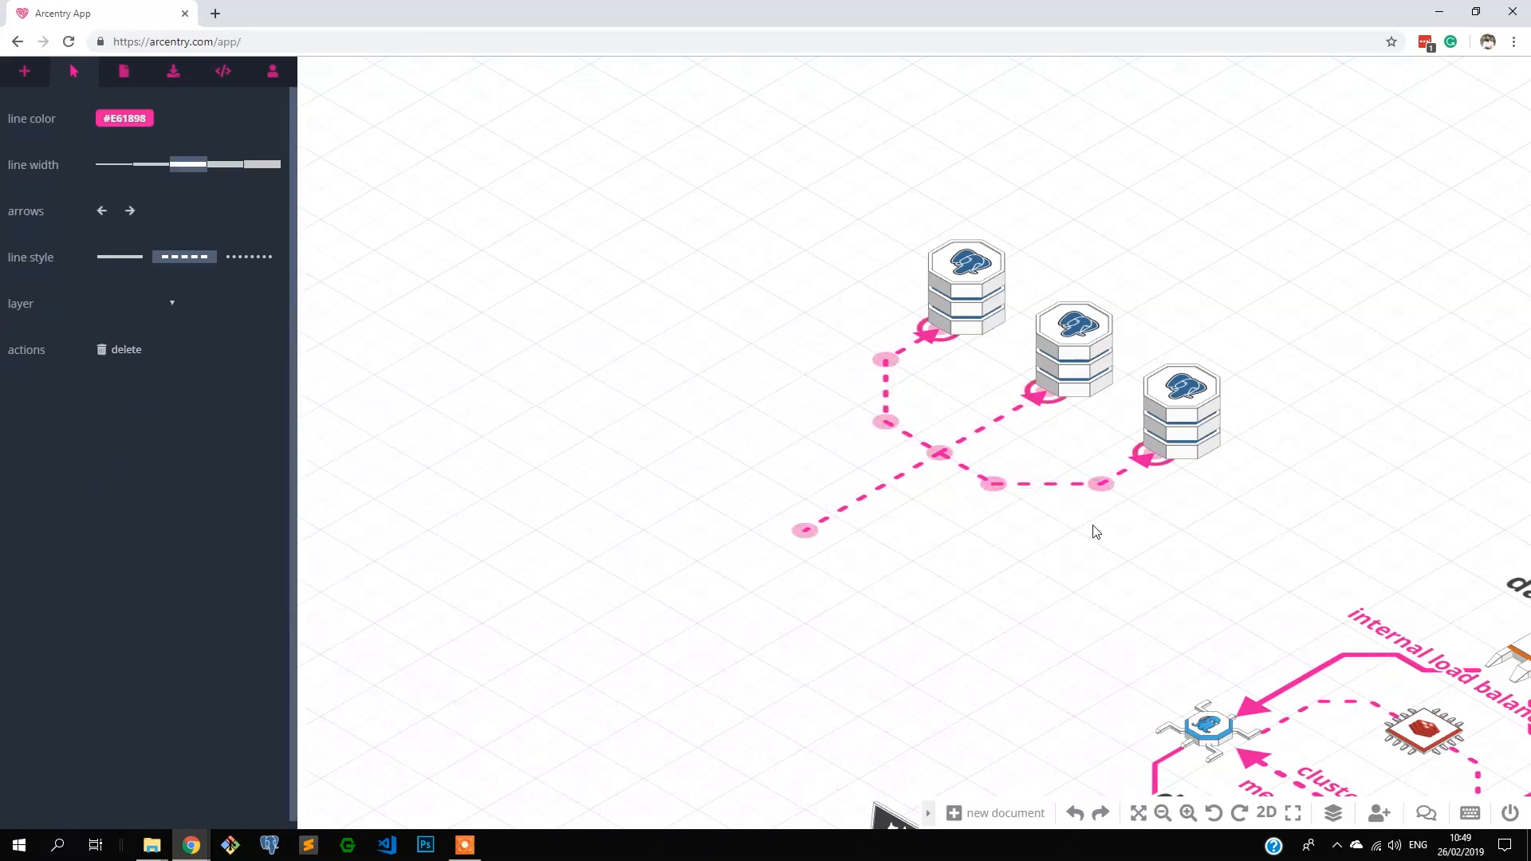
pyautogui.press('Escape')
pyautogui.moveTo(1016, 146); pyautogui.dragTo(1269, 527)
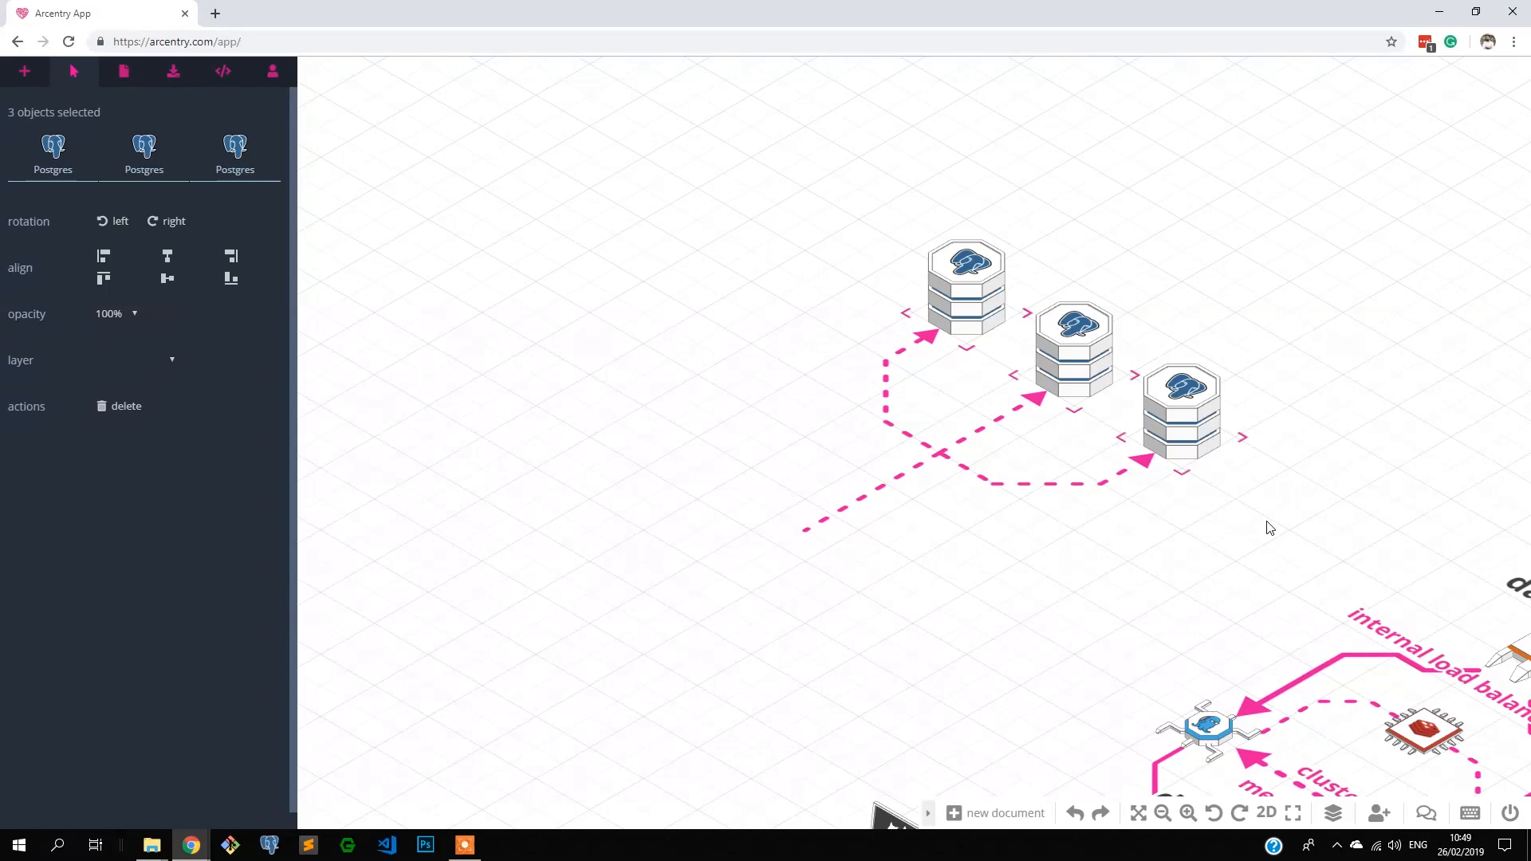
pyautogui.press('Escape')
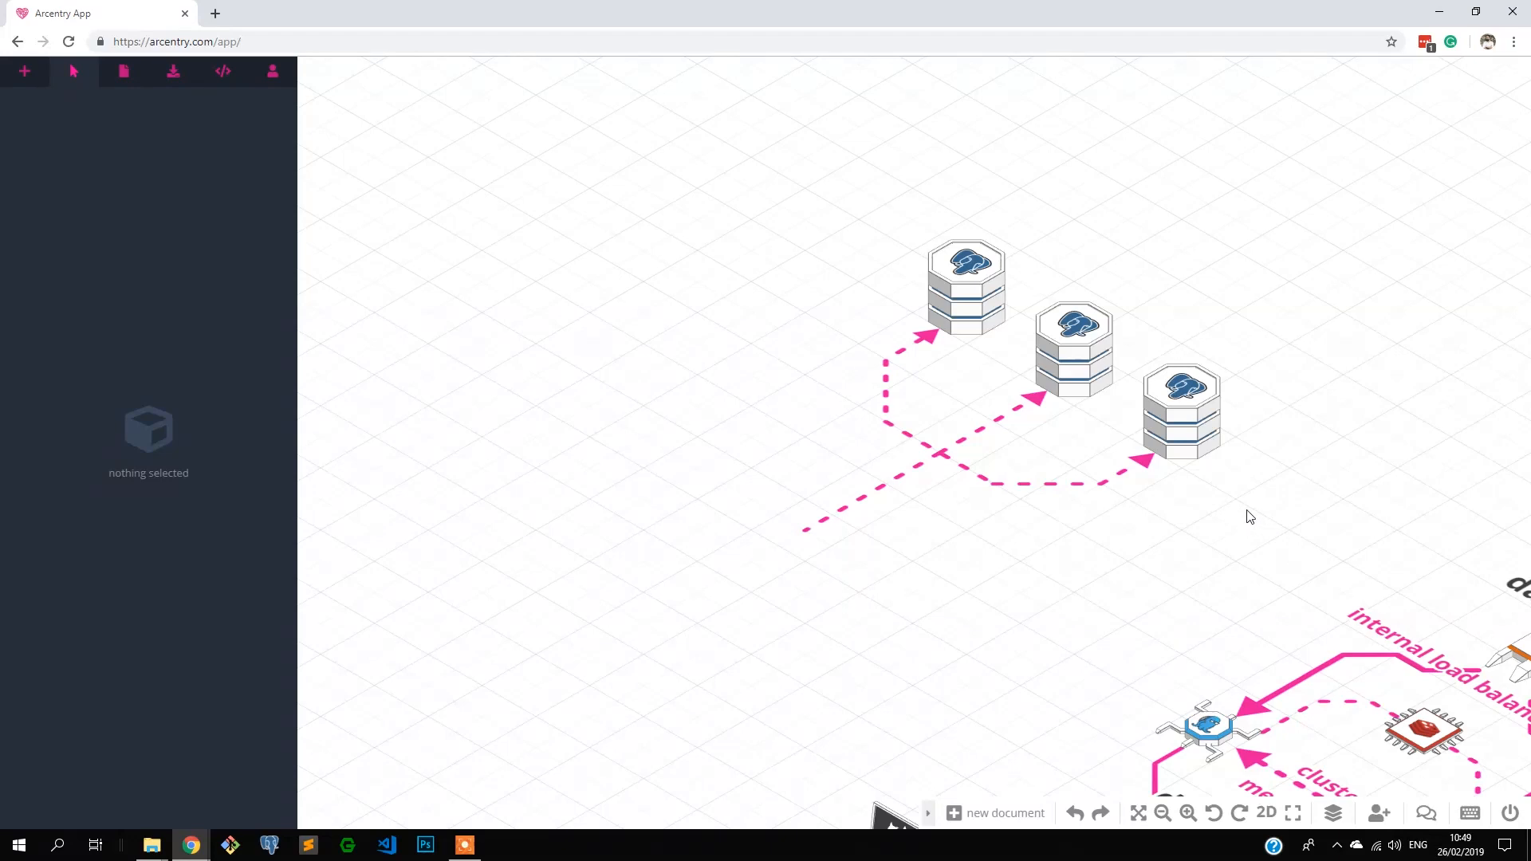
pyautogui.doubleClick(1094, 390)
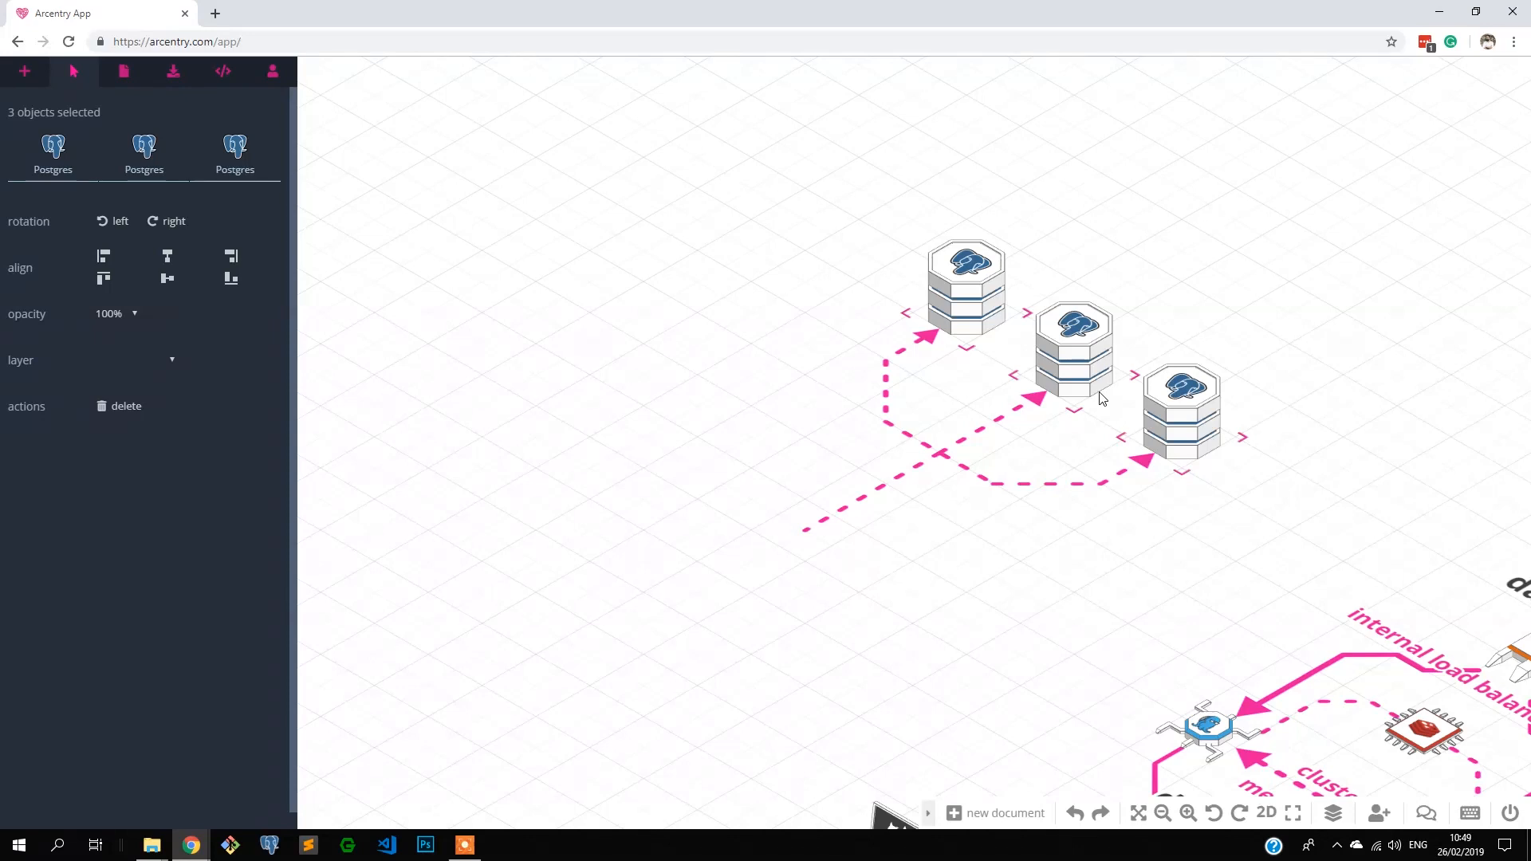
pyautogui.click(844, 342)
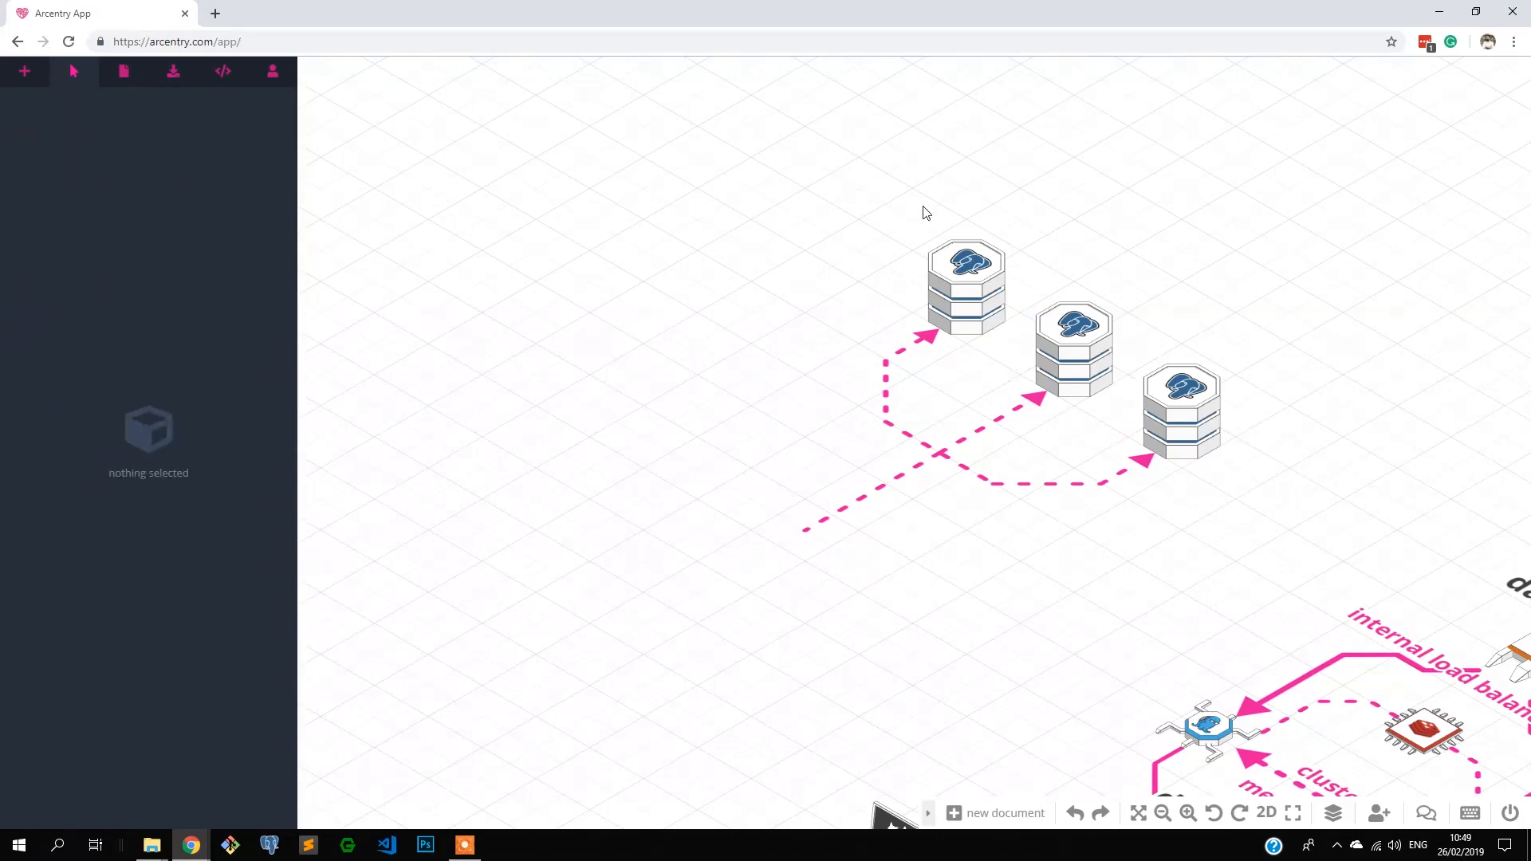
# Select the three PostgreSQL databases one by one, adding each to the selection.
pyautogui.click(966, 307)
pyautogui.keyDown('shift'); pyautogui.click(1051, 372); pyautogui.keyUp('shift')
pyautogui.keyDown('shift'); pyautogui.click(1208, 446); pyautogui.keyUp('shift')
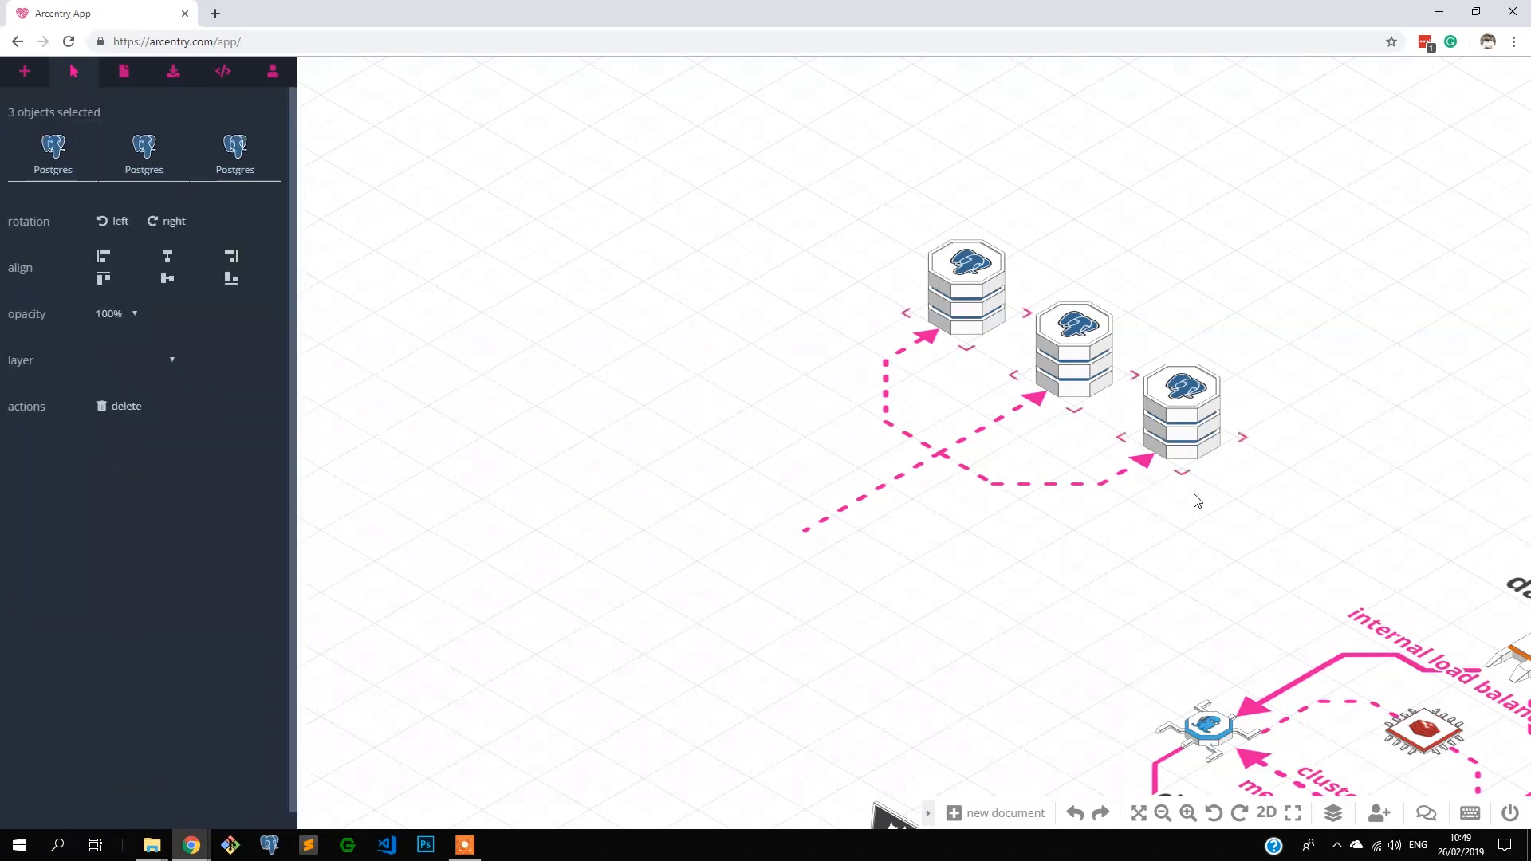
# Select the databases together with the dashed line, narrow the selection to the middle database, and clear it.
pyautogui.moveTo(988, 194); pyautogui.dragTo(925, 586)
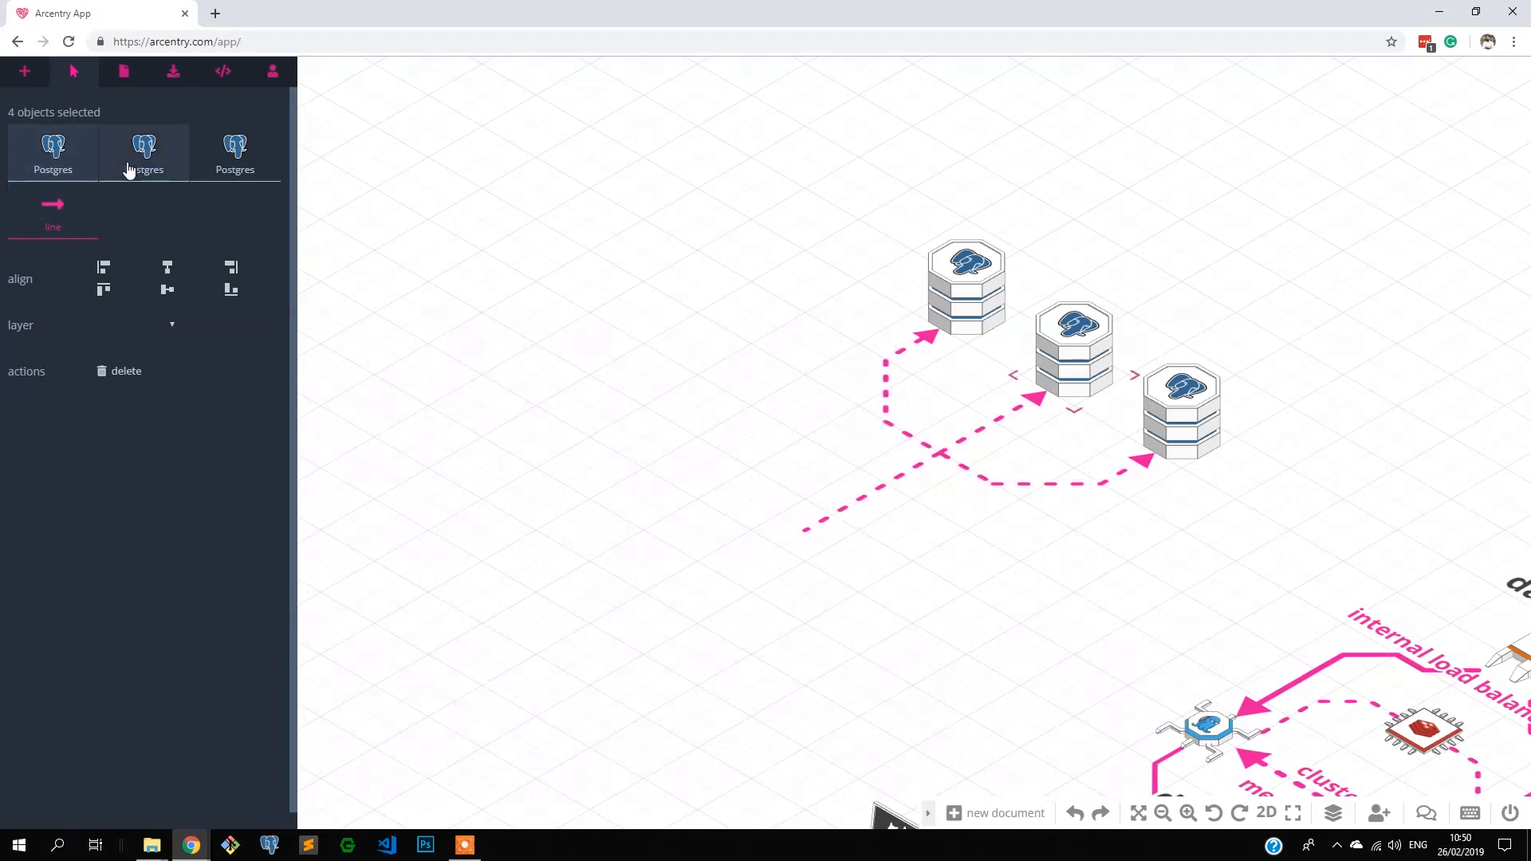
pyautogui.click(128, 167)
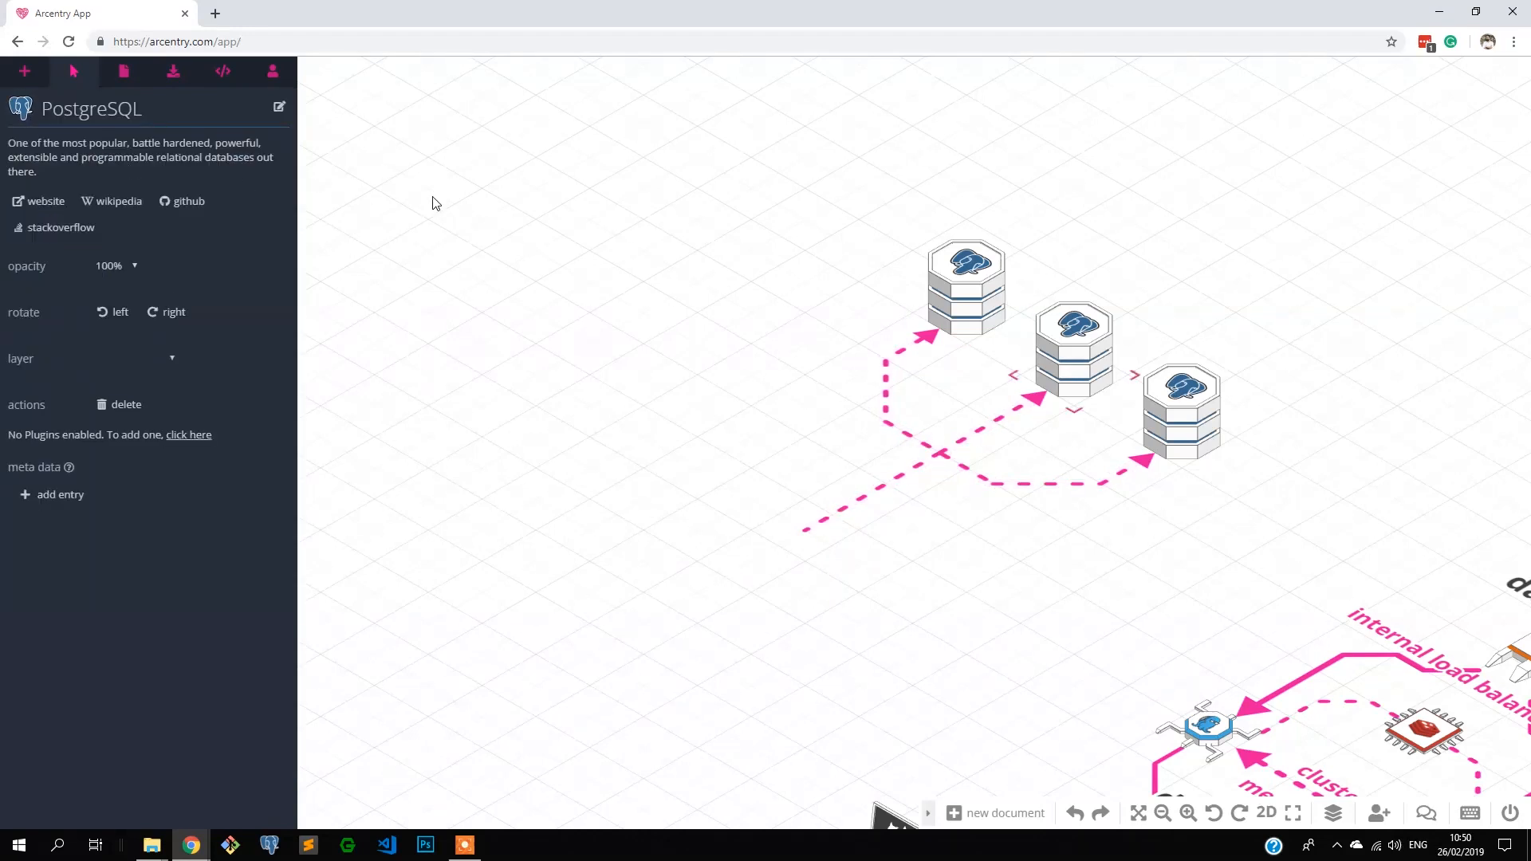
pyautogui.click(438, 212)
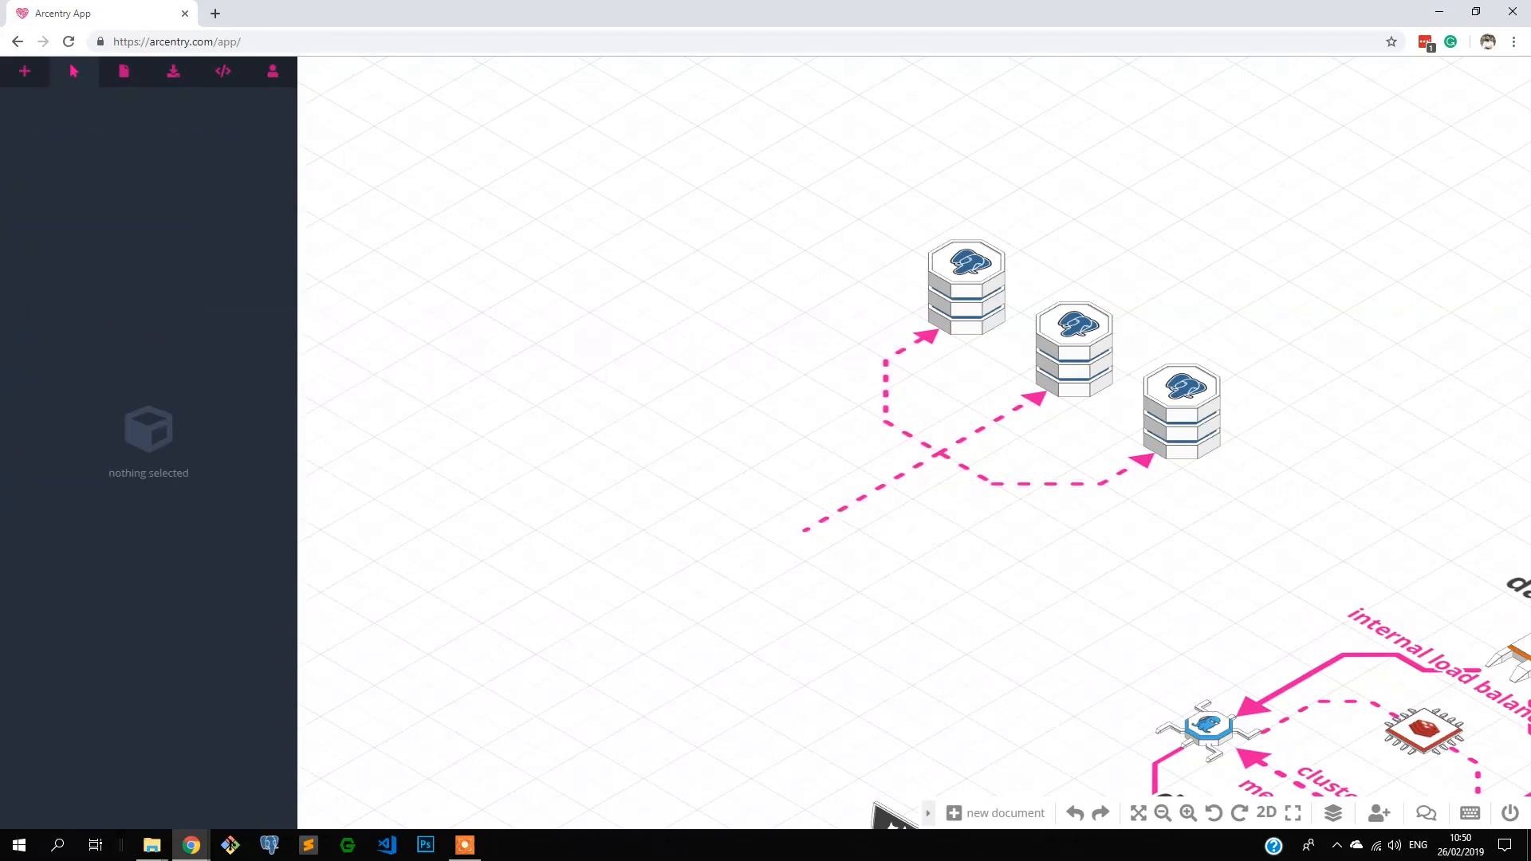
# In the 2D view, draw a rectangular area enclosing the three databases and the junction of the dashed line.
pyautogui.click(27, 73)
pyautogui.click(147, 112)
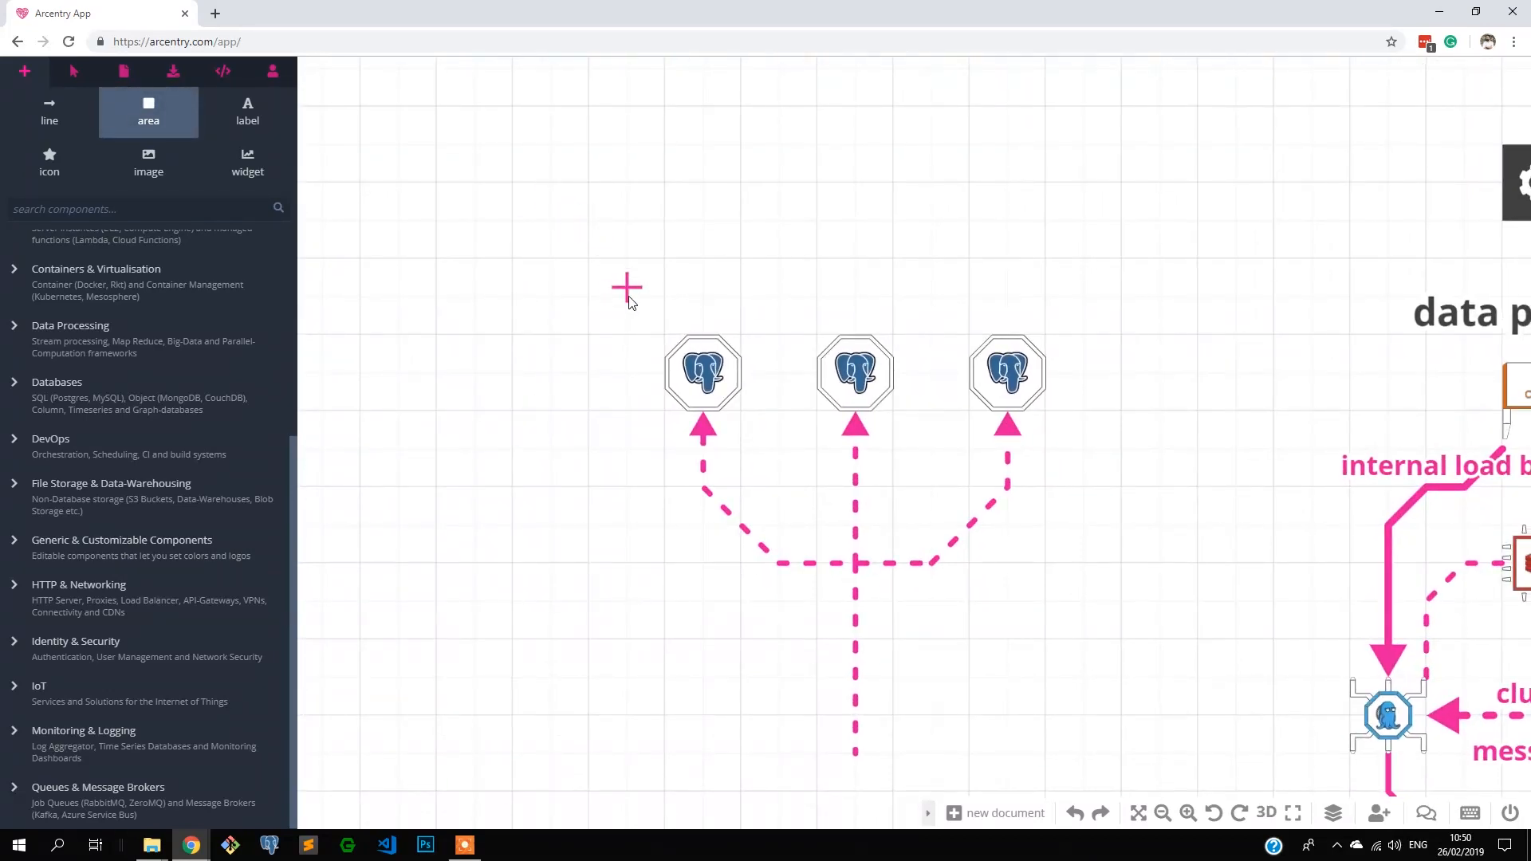
pyautogui.moveTo(628, 299); pyautogui.dragTo(1086, 602)
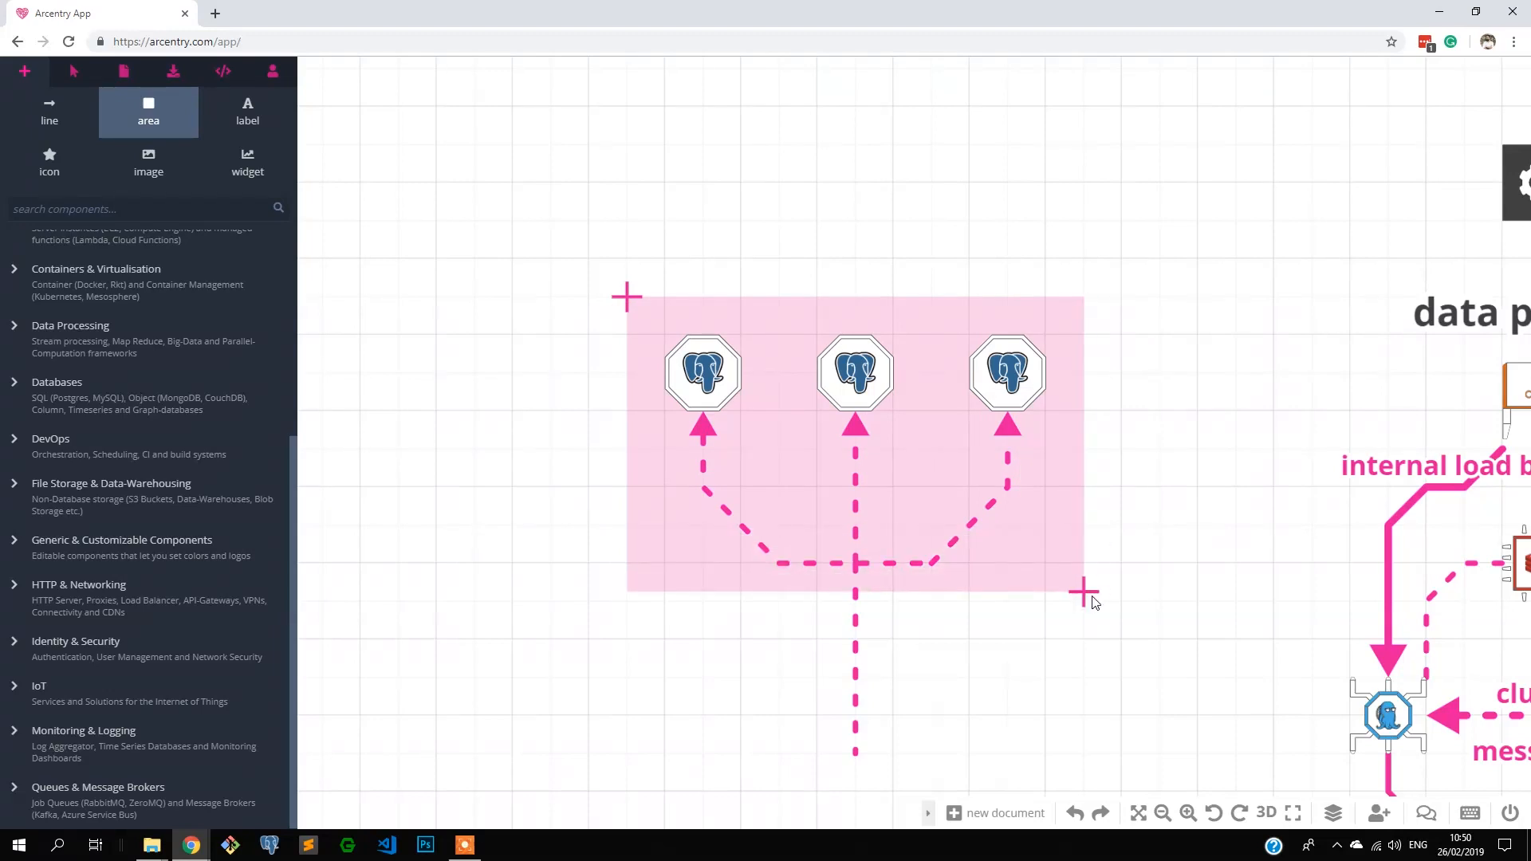
pyautogui.moveTo(1093, 610); pyautogui.dragTo(1091, 611)
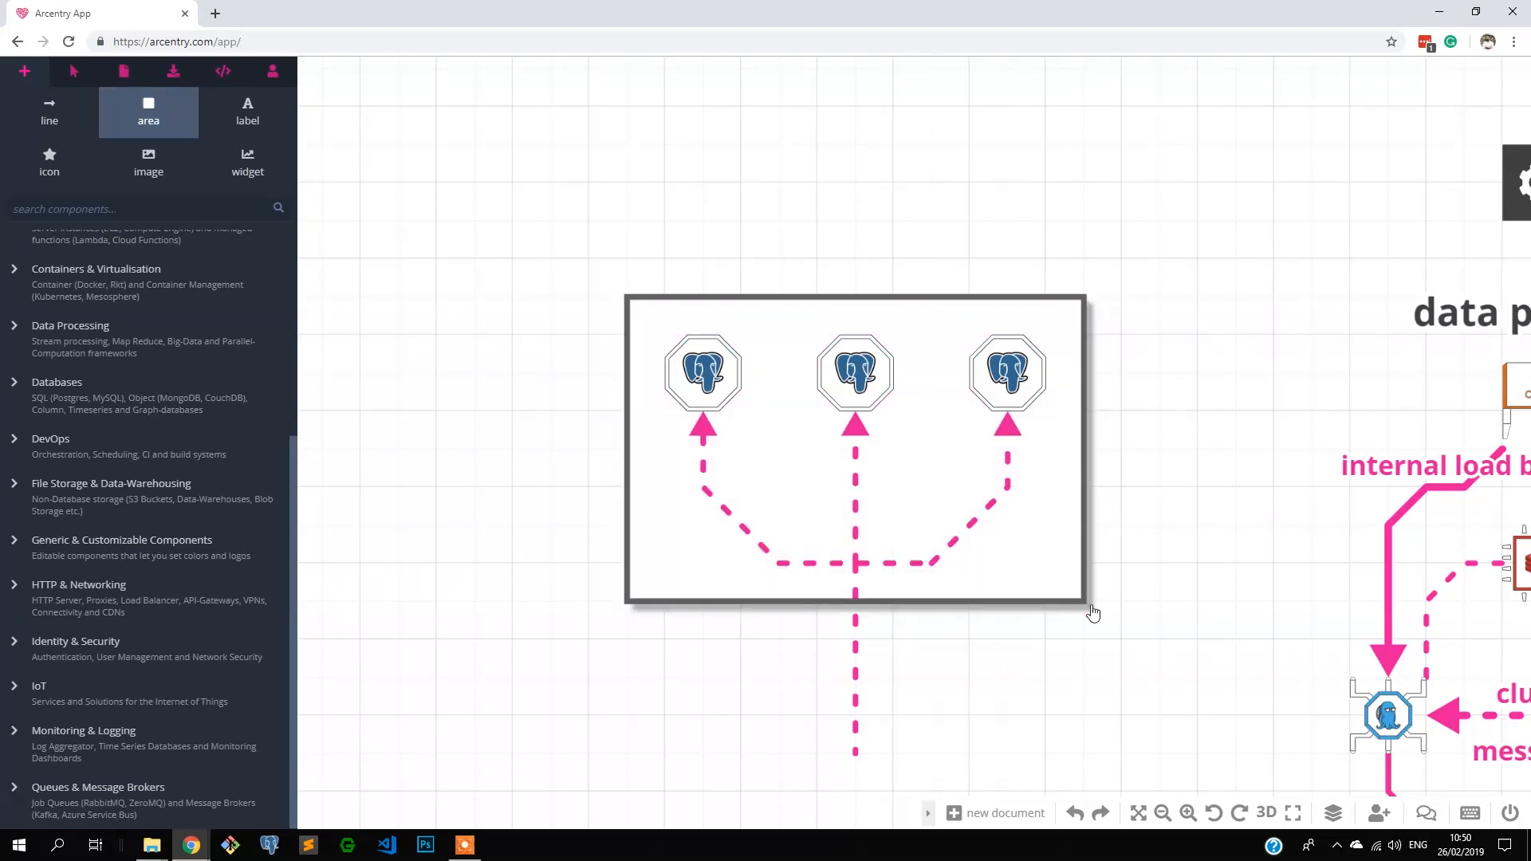
# Return to 3D, and set the area's line color to #404040 and its shadow to the second-lowest level.
pyautogui.press('space')
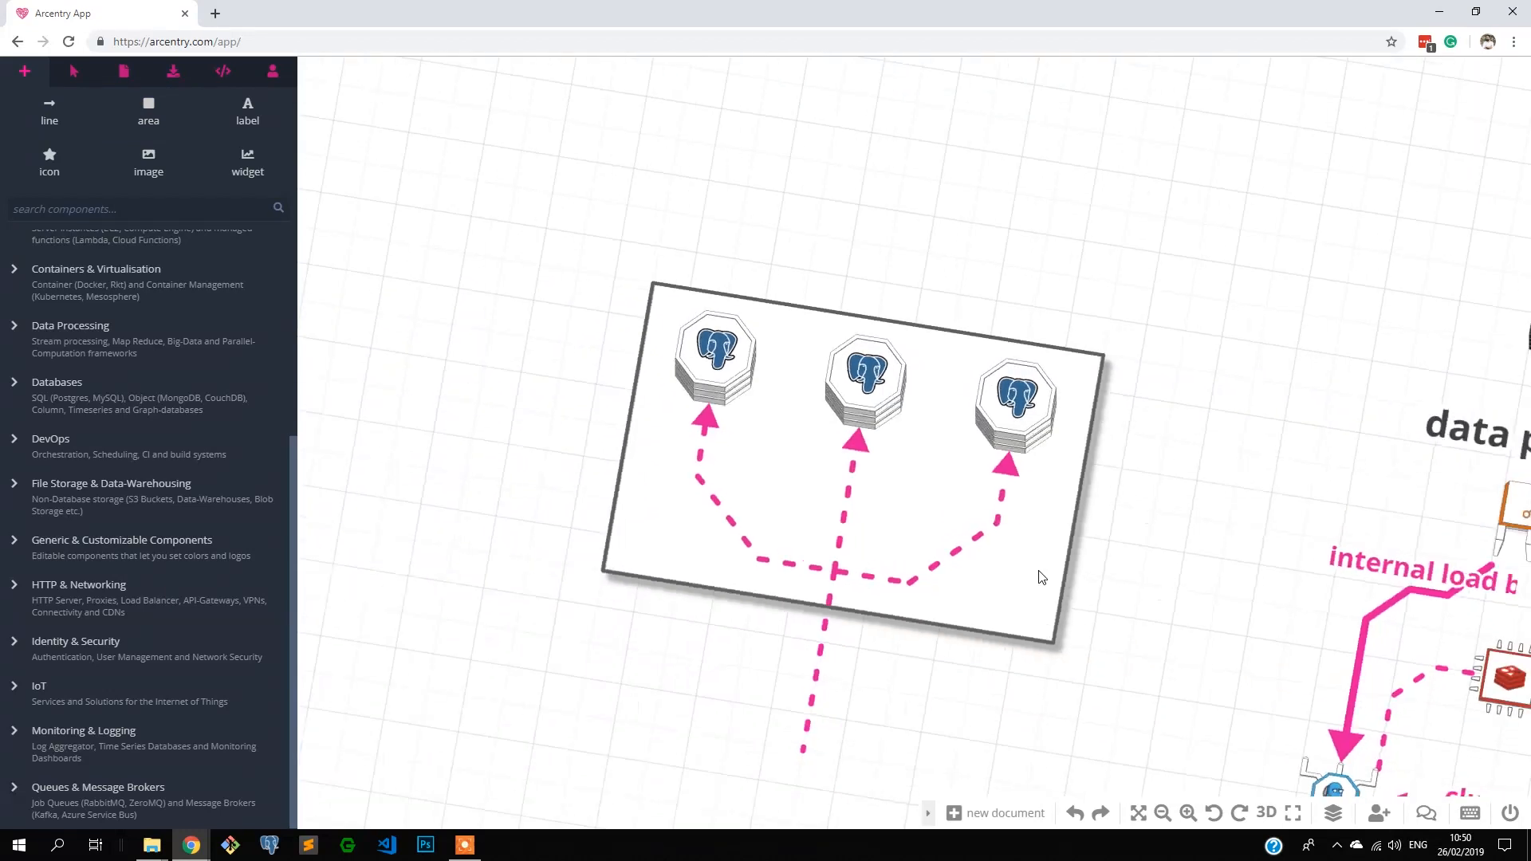
pyautogui.click(949, 599)
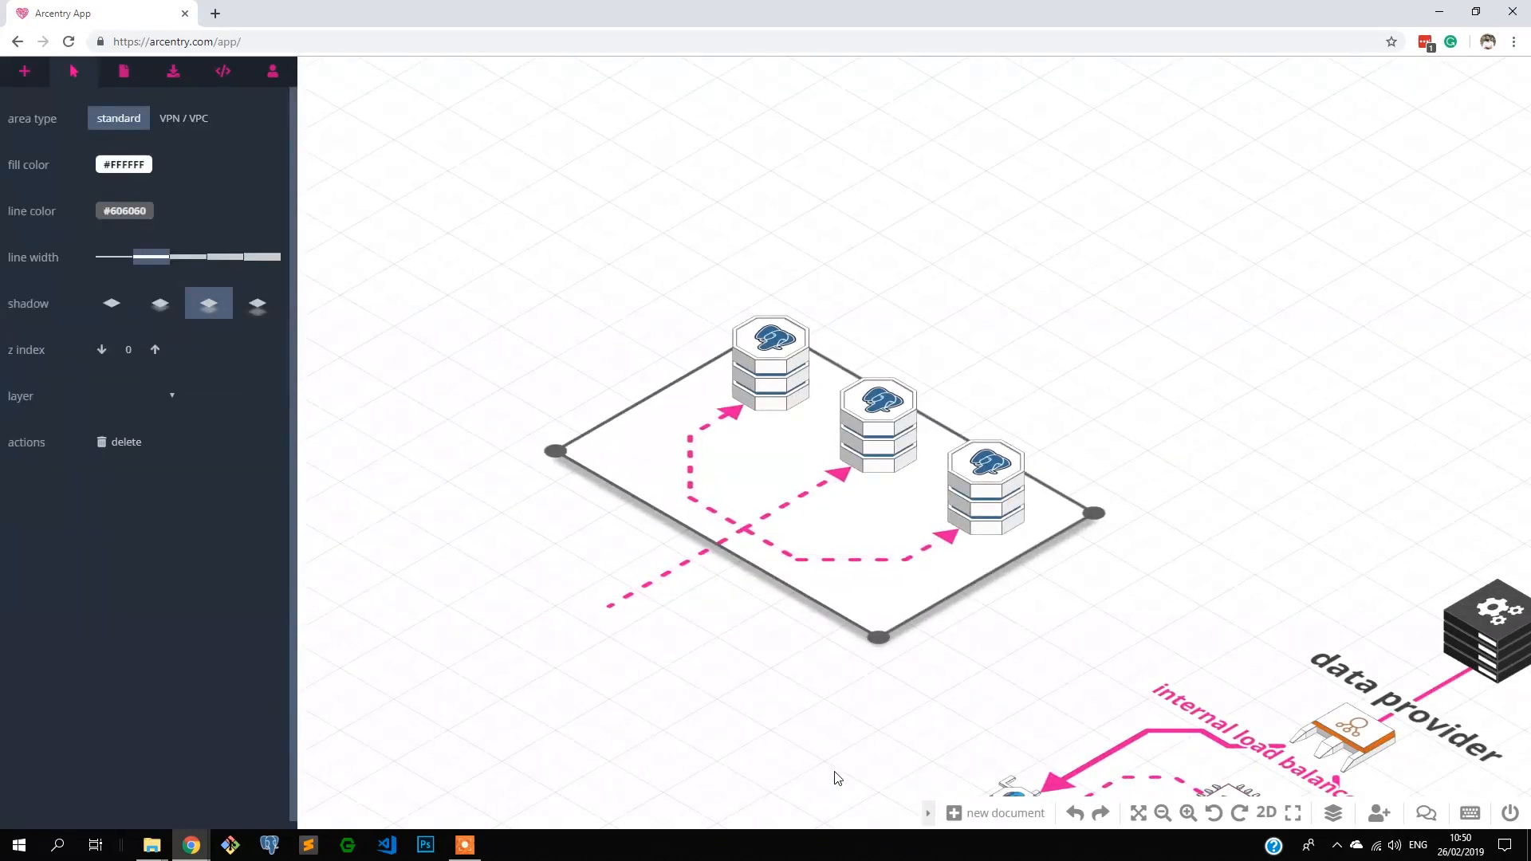
pyautogui.click(113, 213)
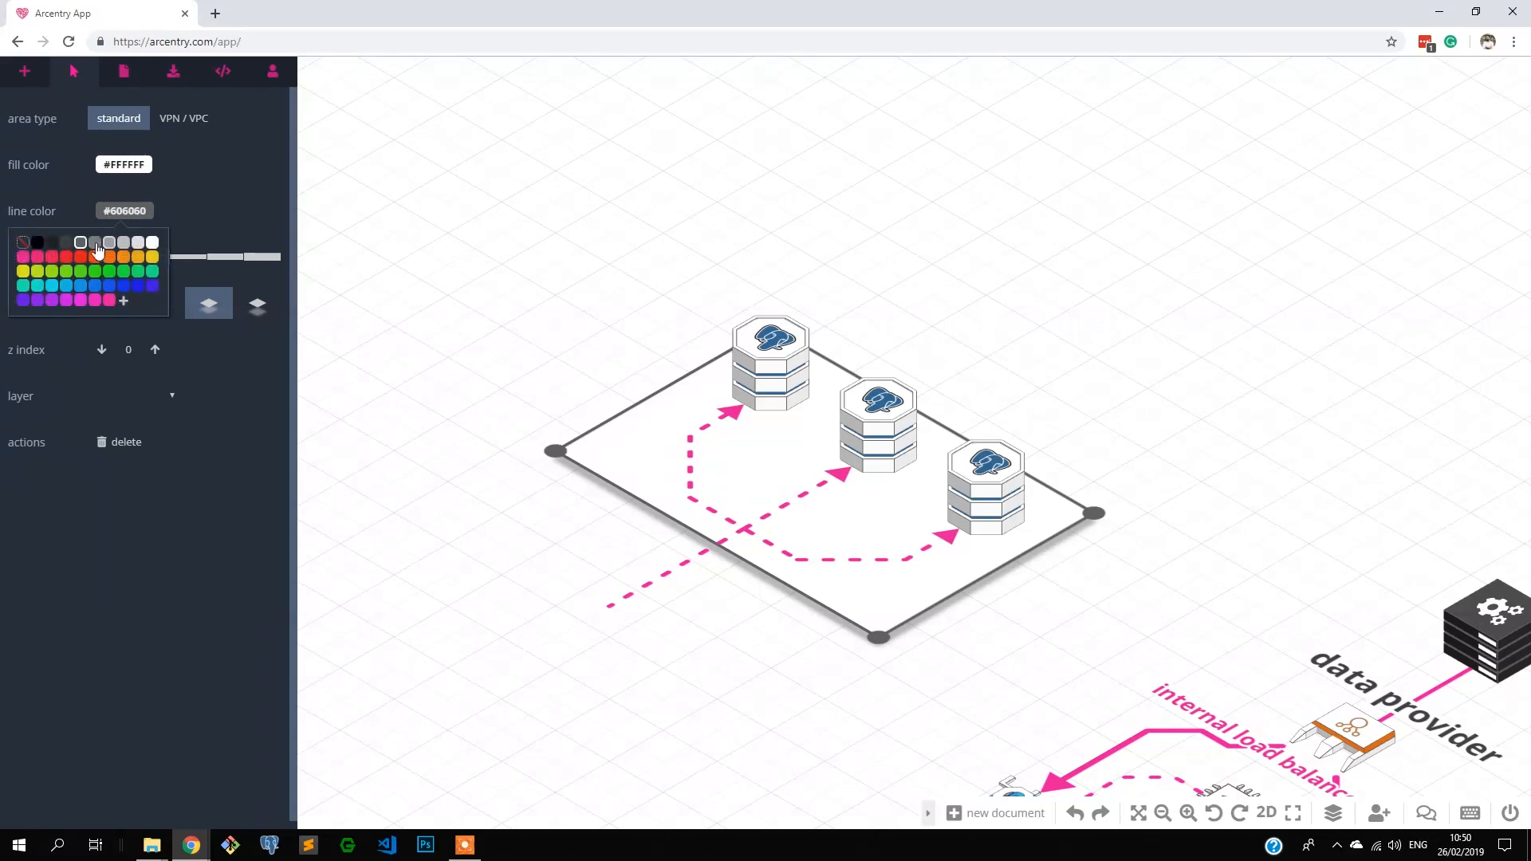
pyautogui.click(66, 242)
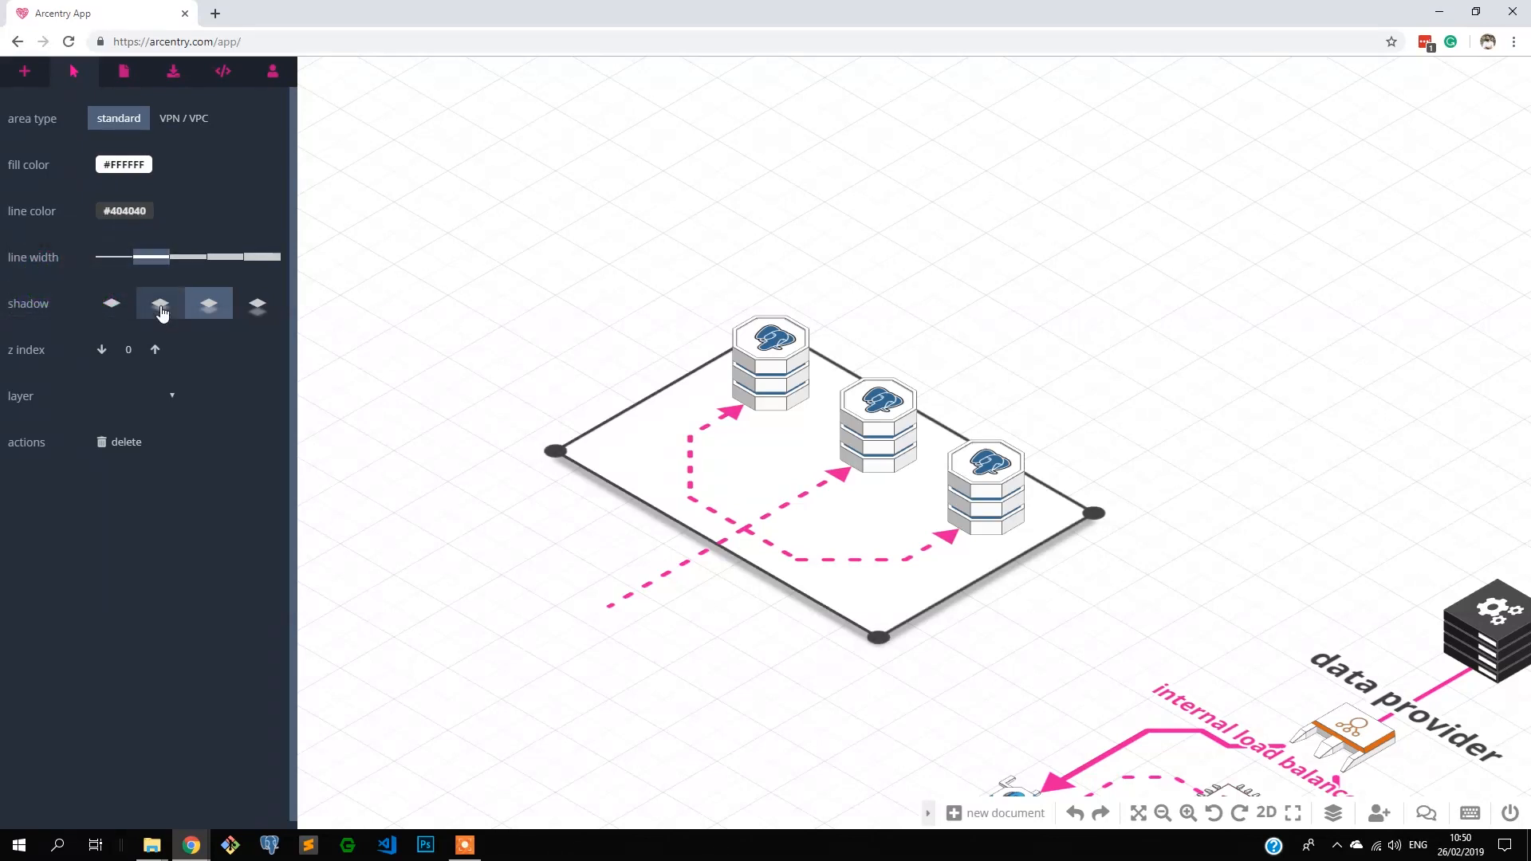
pyautogui.click(160, 303)
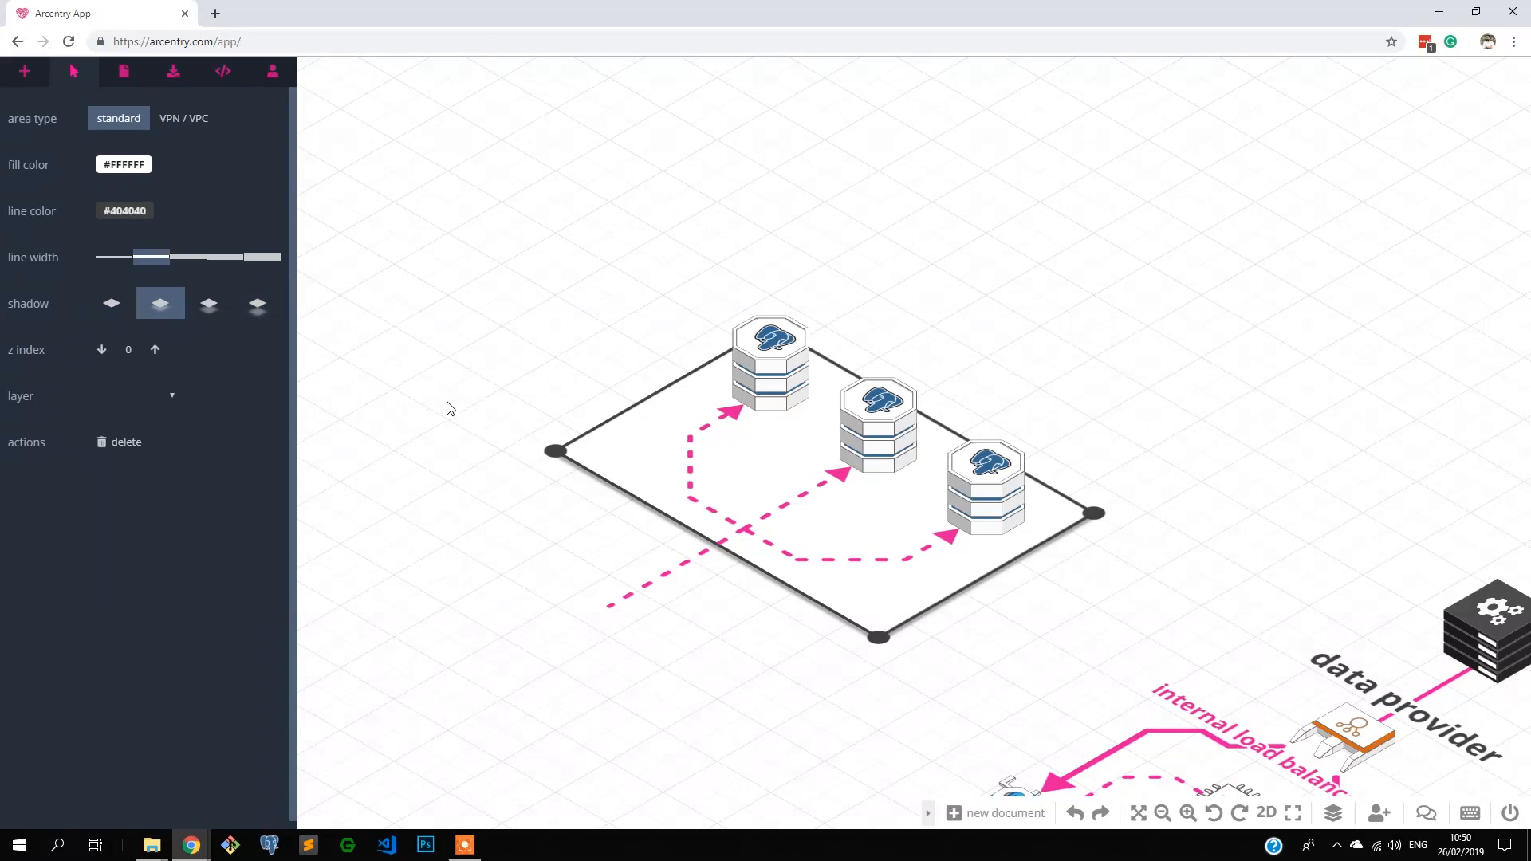
# In 2D, cut off the area's two front corners diagonally by adding edge points and moving the corners back, and return to 3D.
pyautogui.press('space')
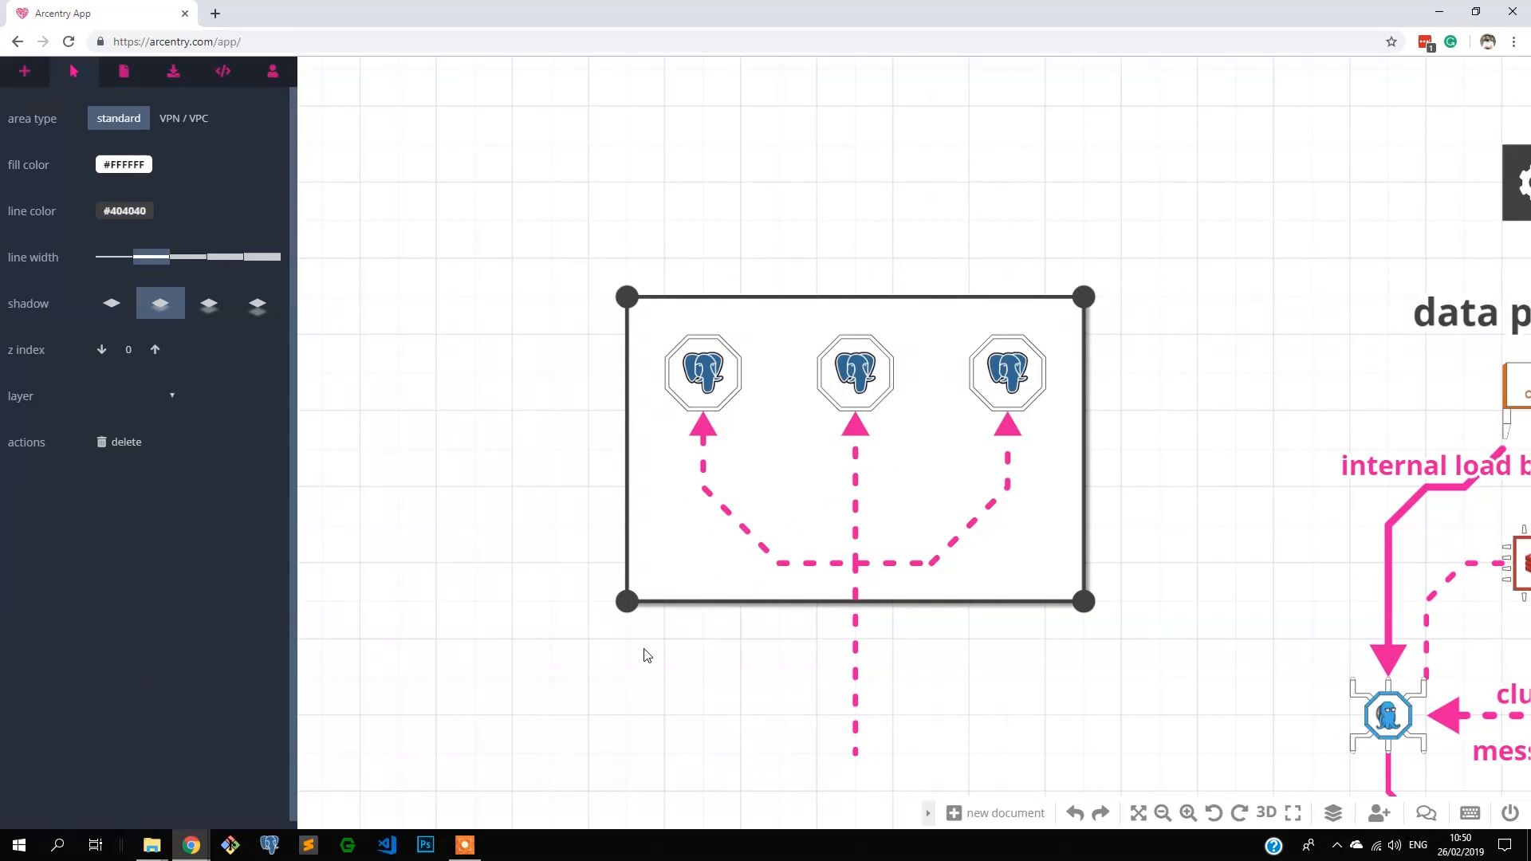
pyautogui.click(703, 603)
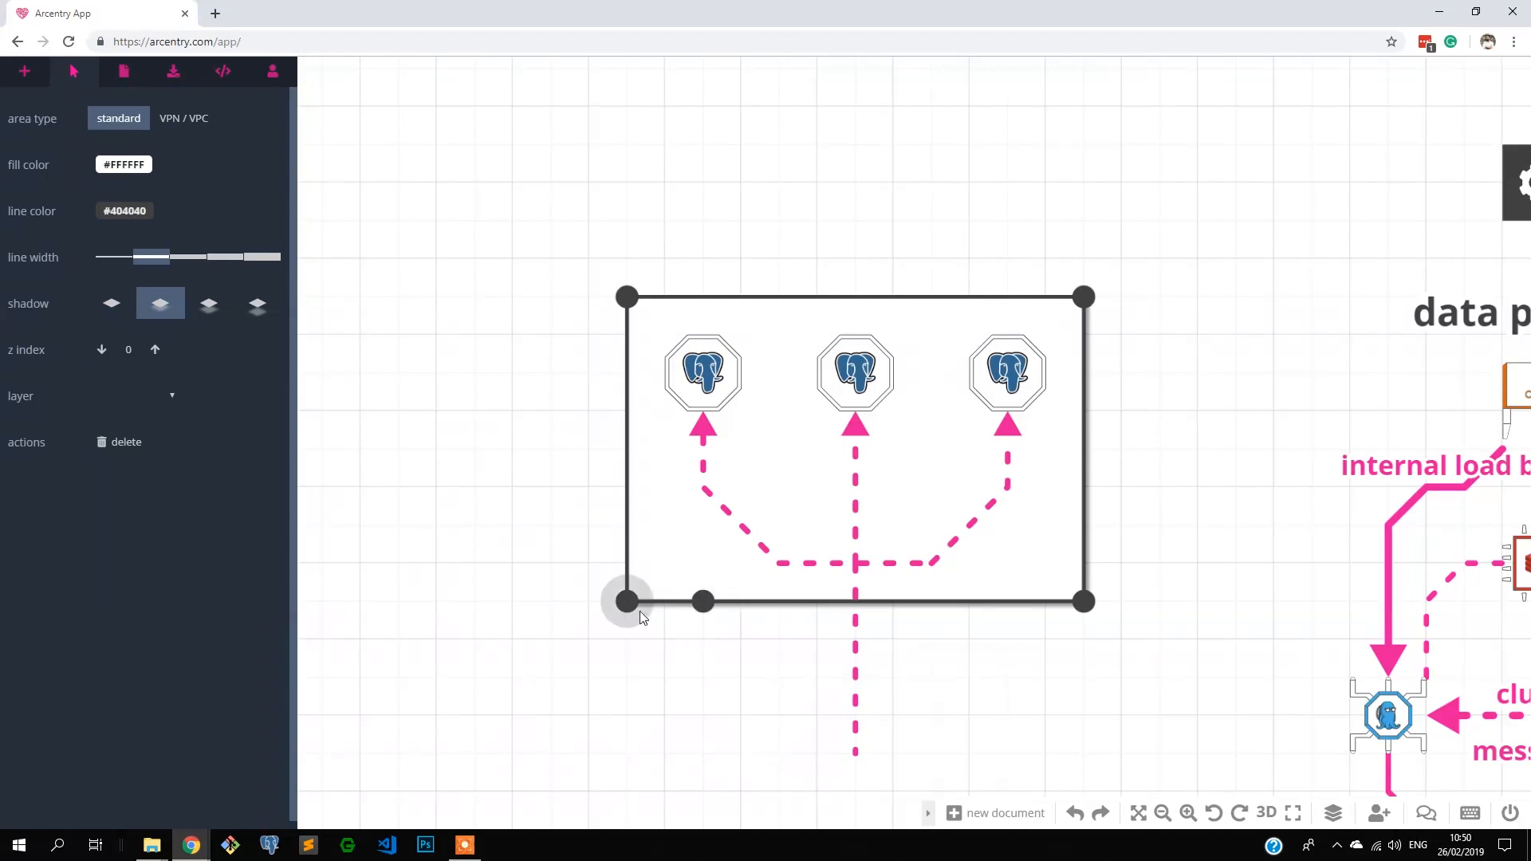
pyautogui.moveTo(628, 602); pyautogui.dragTo(636, 531)
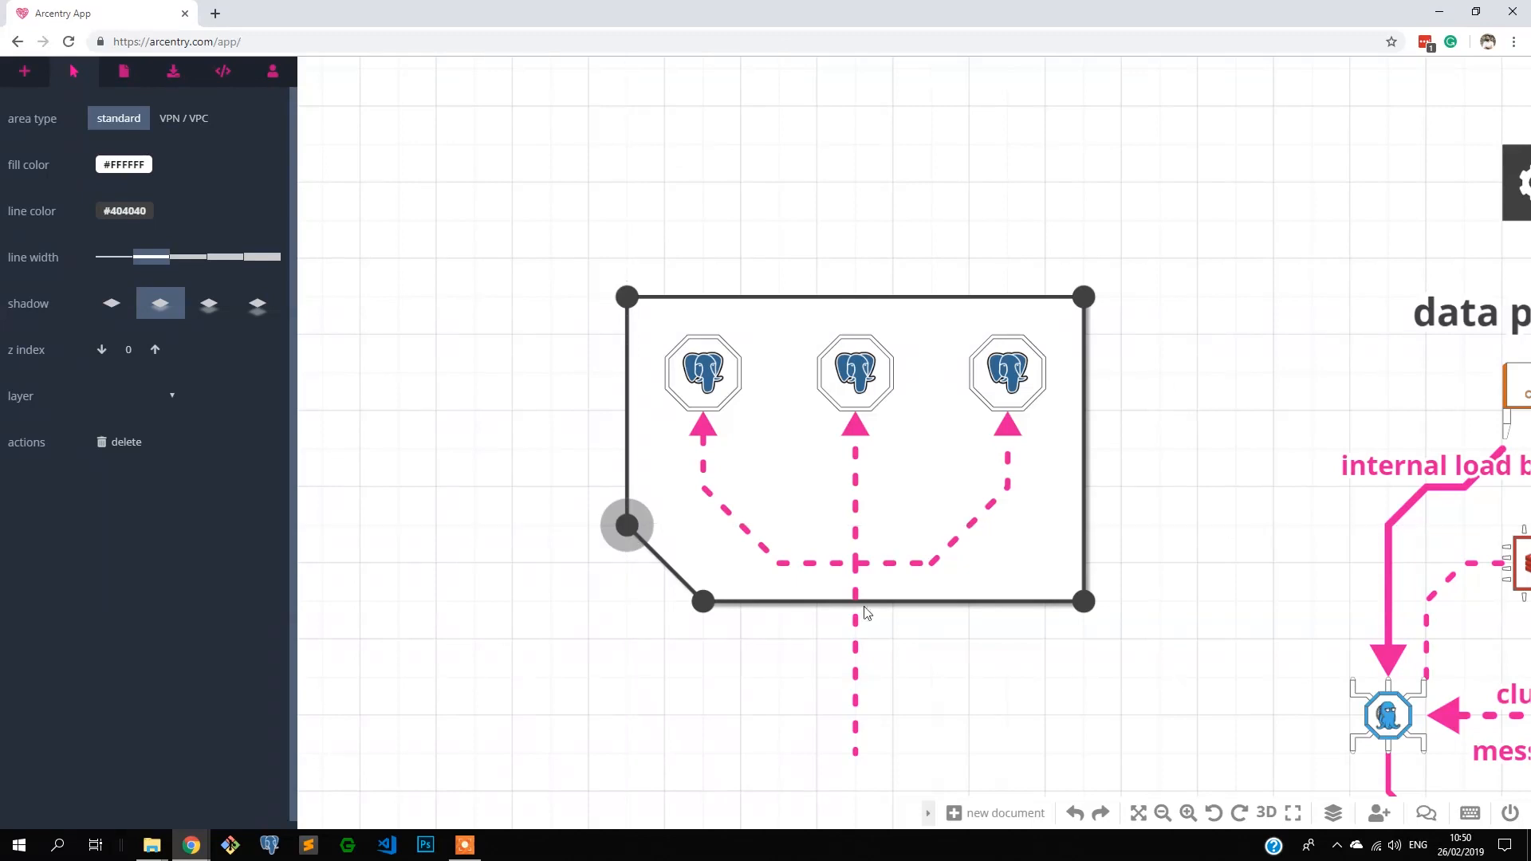
pyautogui.click(1009, 604)
pyautogui.moveTo(1083, 602); pyautogui.dragTo(1092, 533)
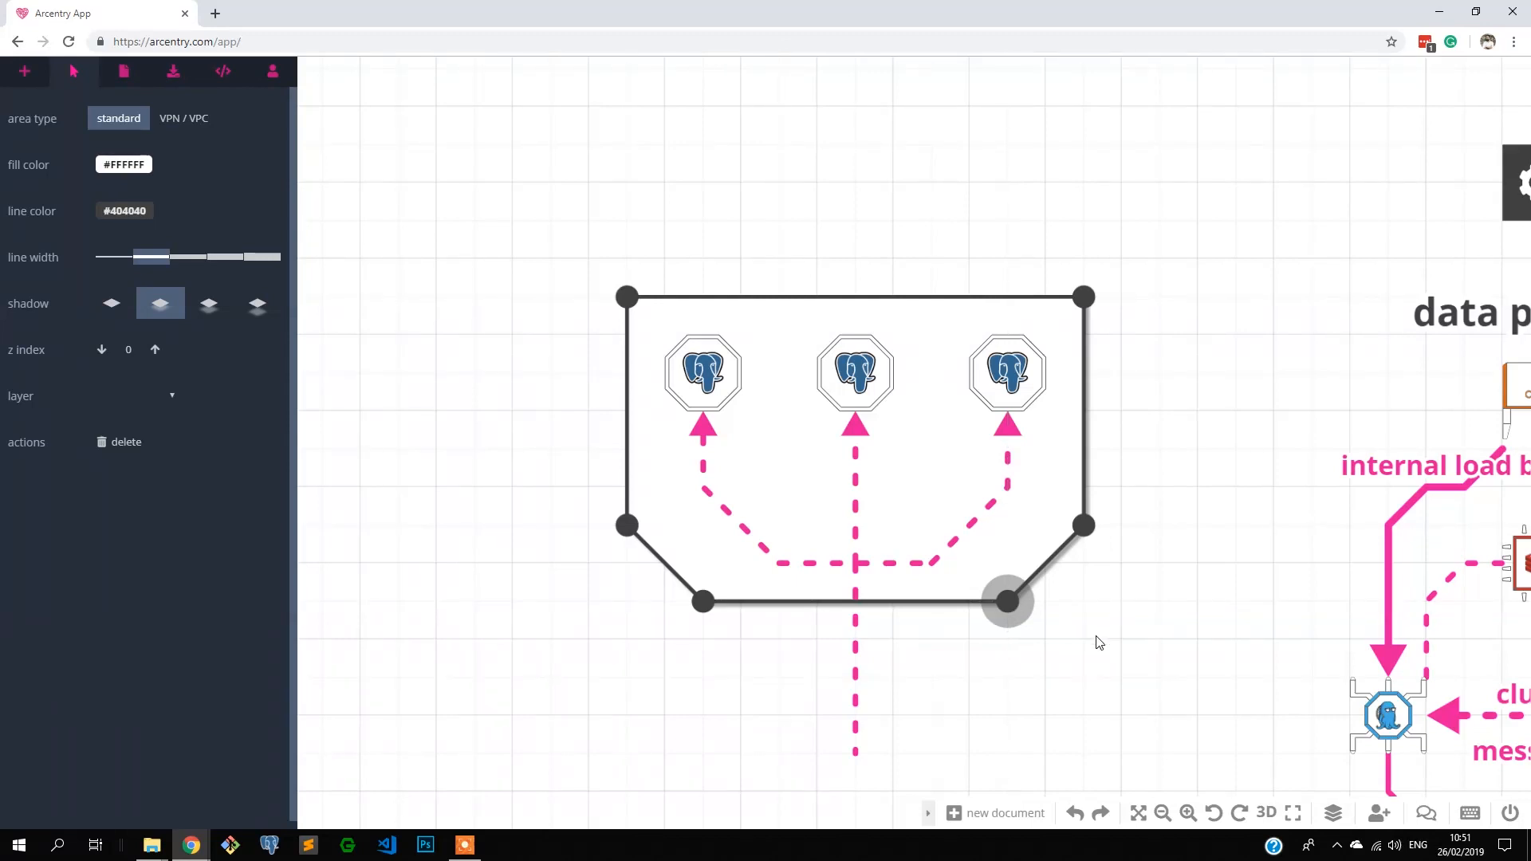
pyautogui.press('space')
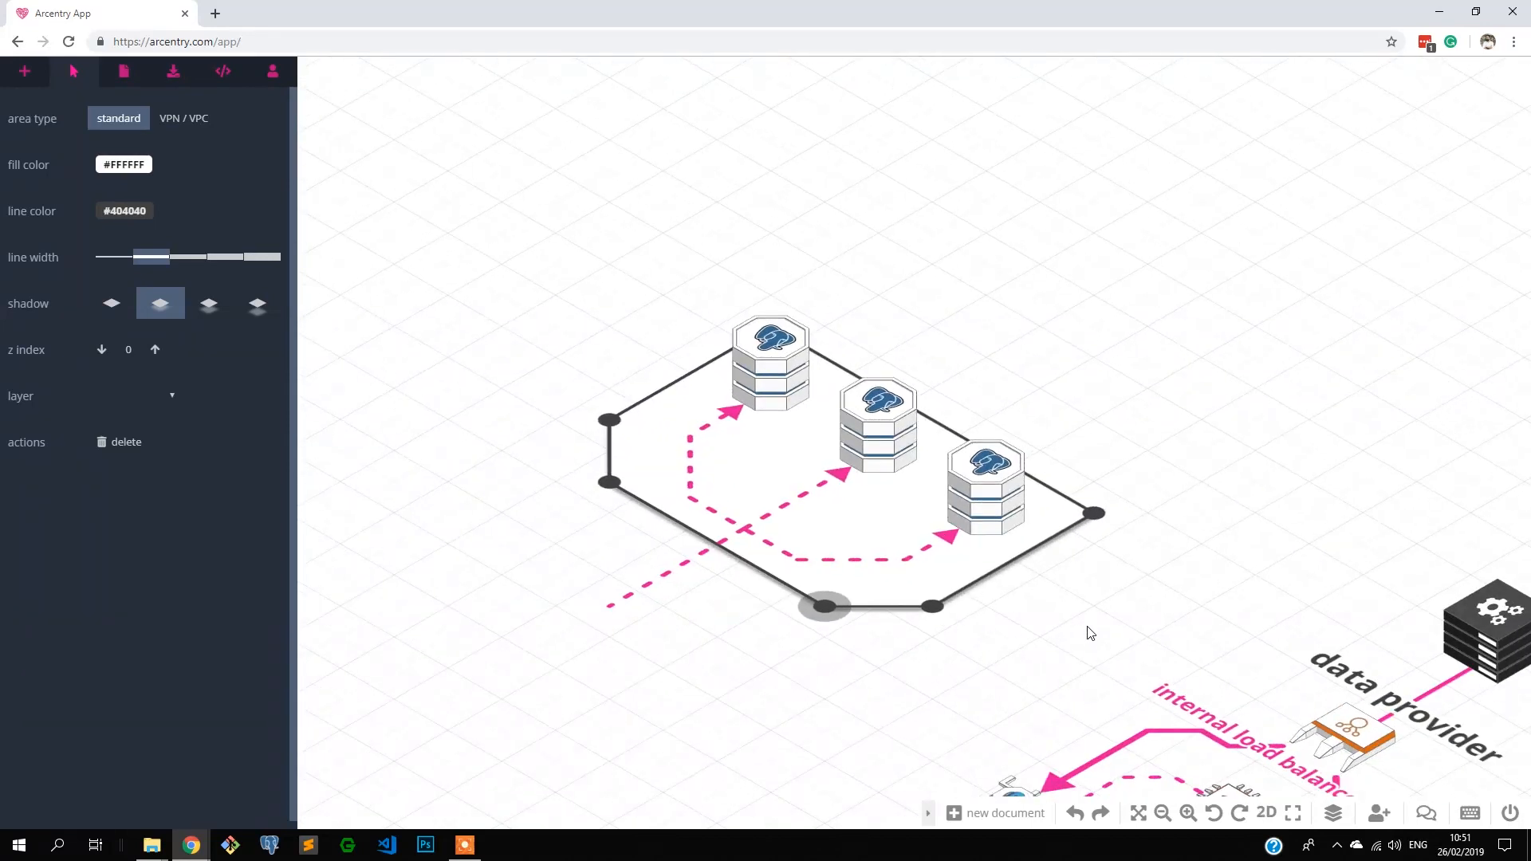
# Change the area type to VPN / VPC and give its walls the color #404040 and the medium height.
pyautogui.click(192, 124)
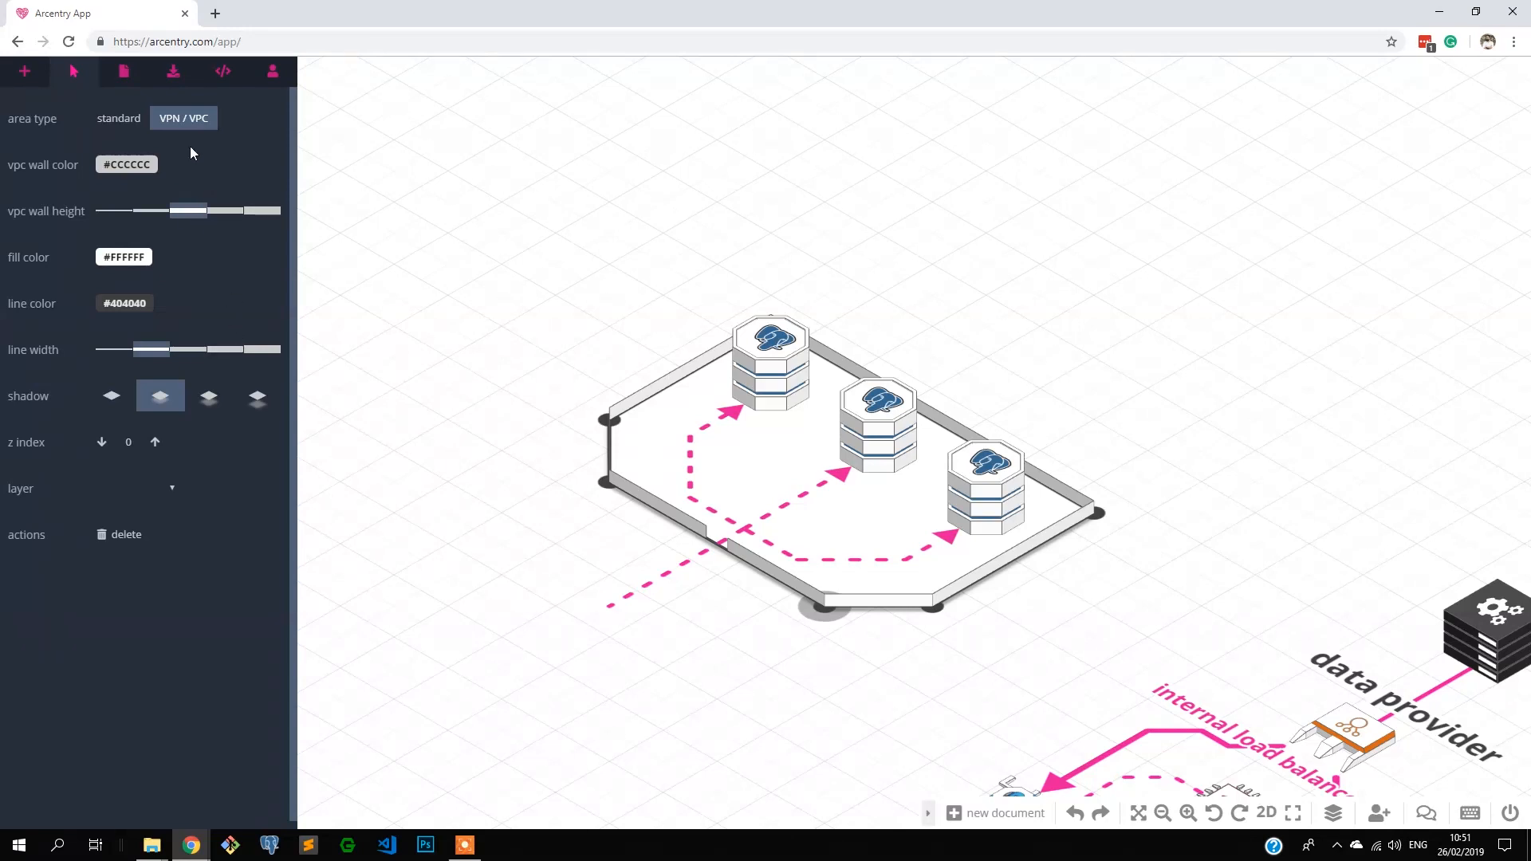
pyautogui.click(128, 165)
pyautogui.click(137, 231)
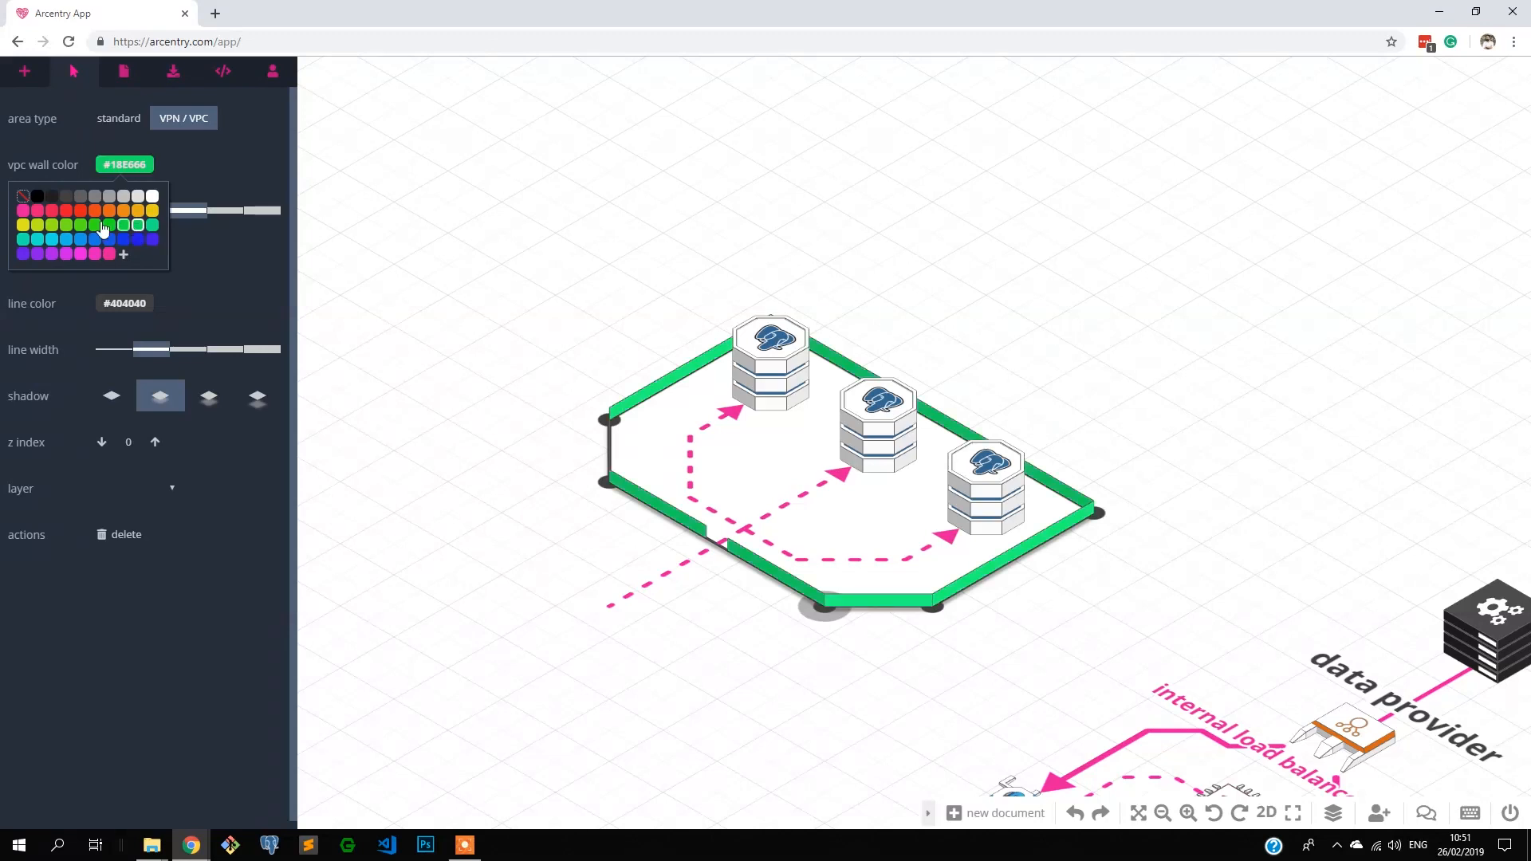
pyautogui.click(70, 201)
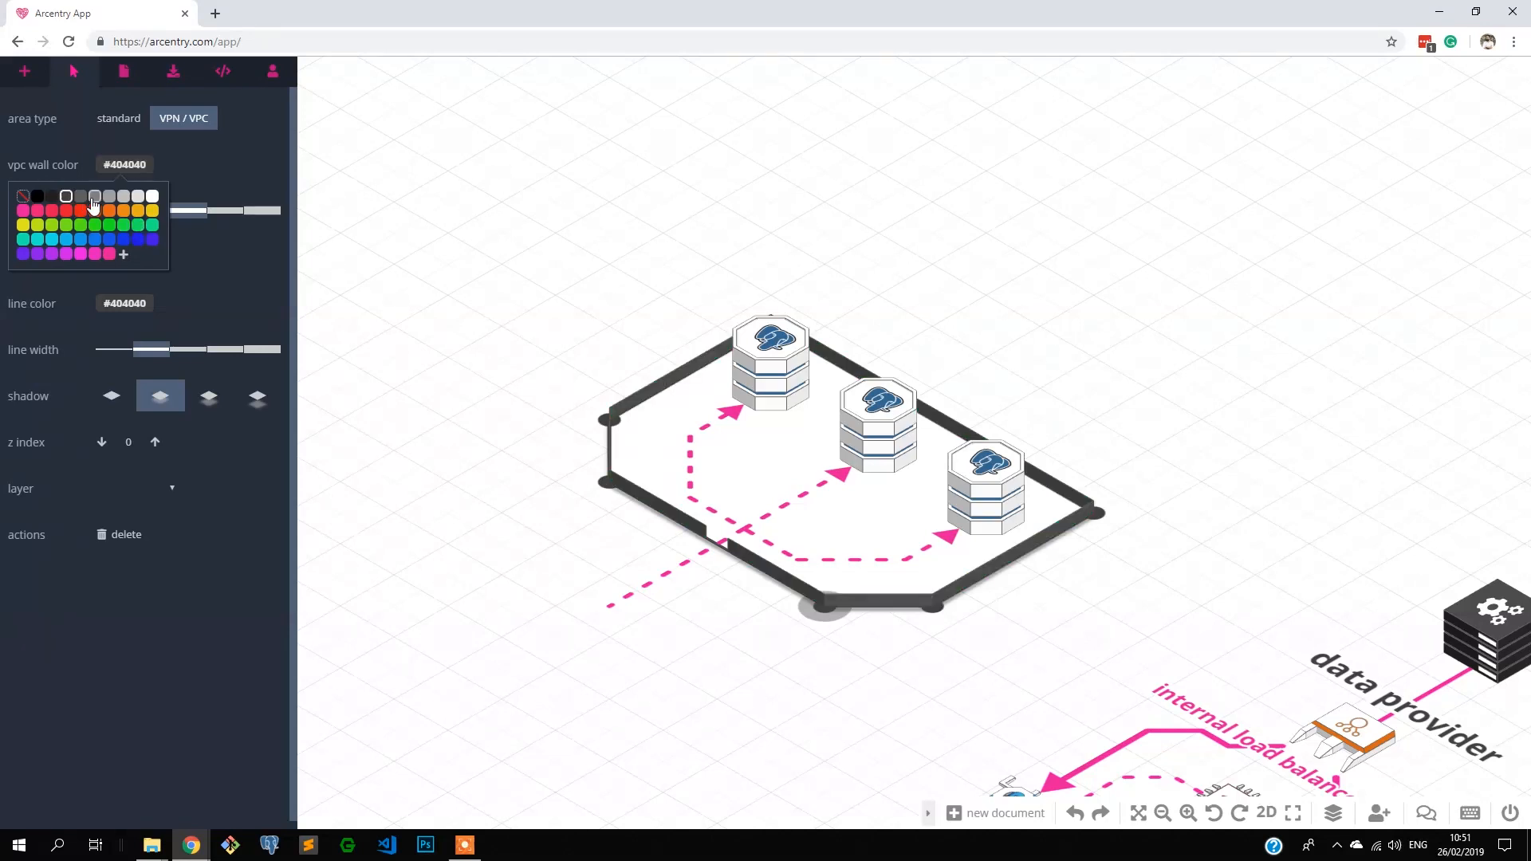
pyautogui.click(247, 261)
pyautogui.click(262, 210)
pyautogui.click(176, 211)
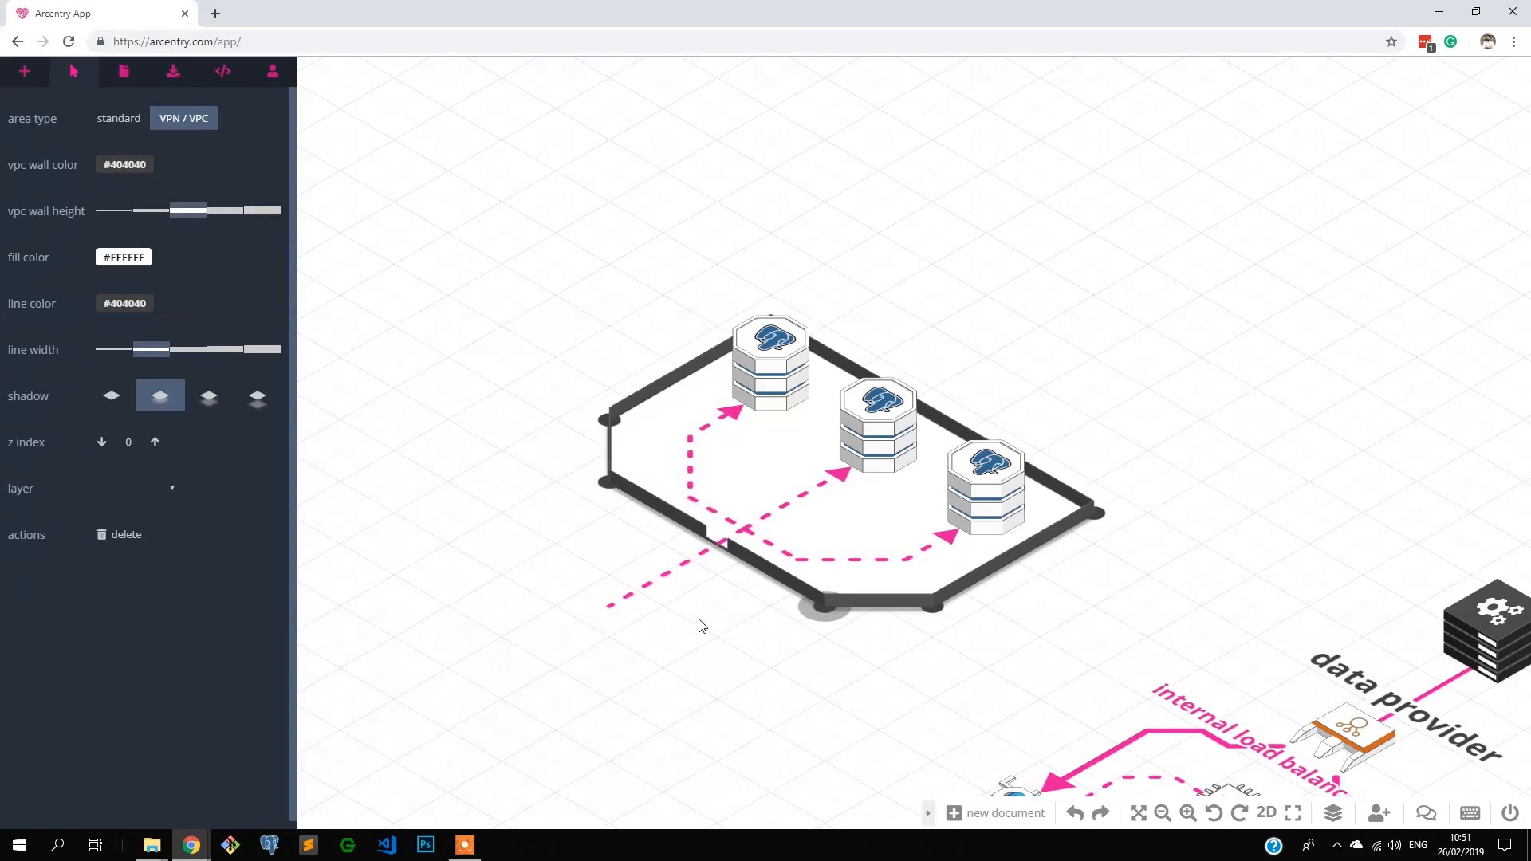
# Set the area back to the standard type and deselect it.
pyautogui.moveTo(822, 612); pyautogui.dragTo(824, 610)
pyautogui.click(118, 118)
pyautogui.click(387, 159)
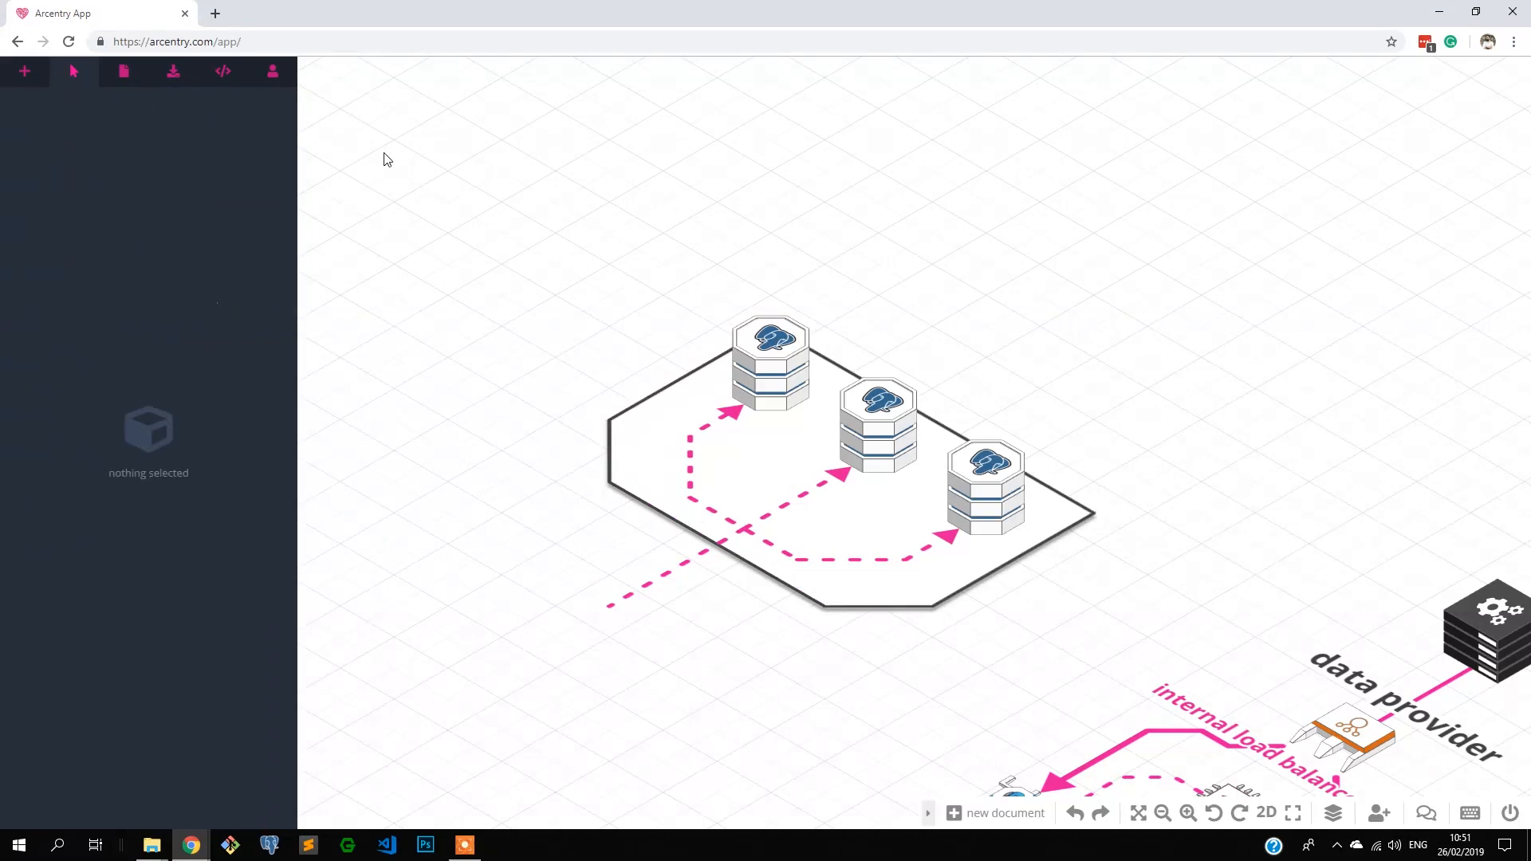
# Draw a second rectangular area that overlaps the front corner of the database area.
pyautogui.click(25, 71)
pyautogui.click(148, 111)
pyautogui.moveTo(492, 315); pyautogui.dragTo(558, 584)
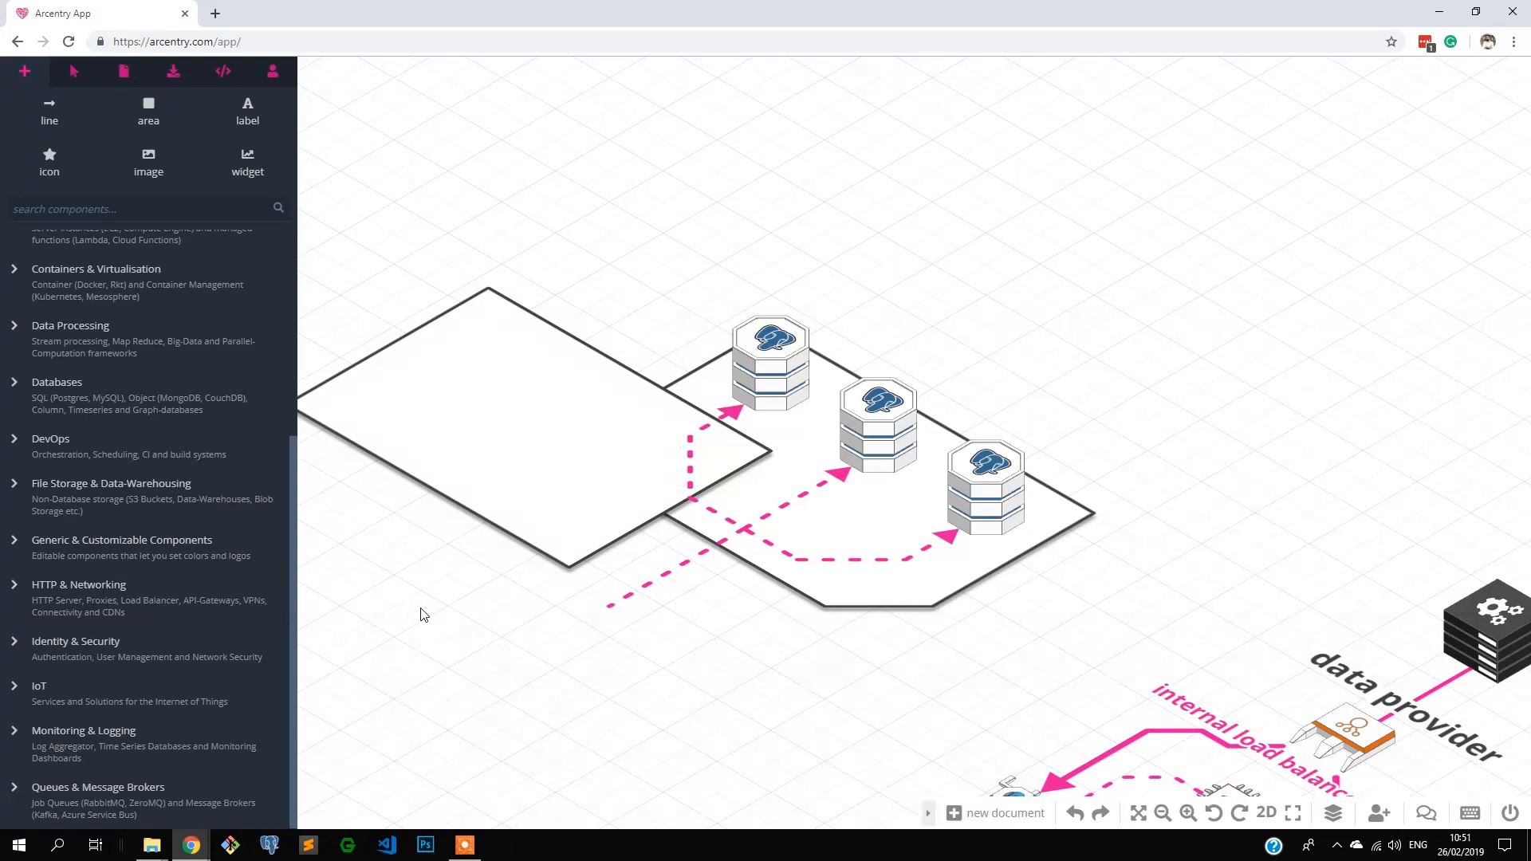
# Raise the database area's z index to 1 and delete the overlapping second area.
pyautogui.click(790, 605)
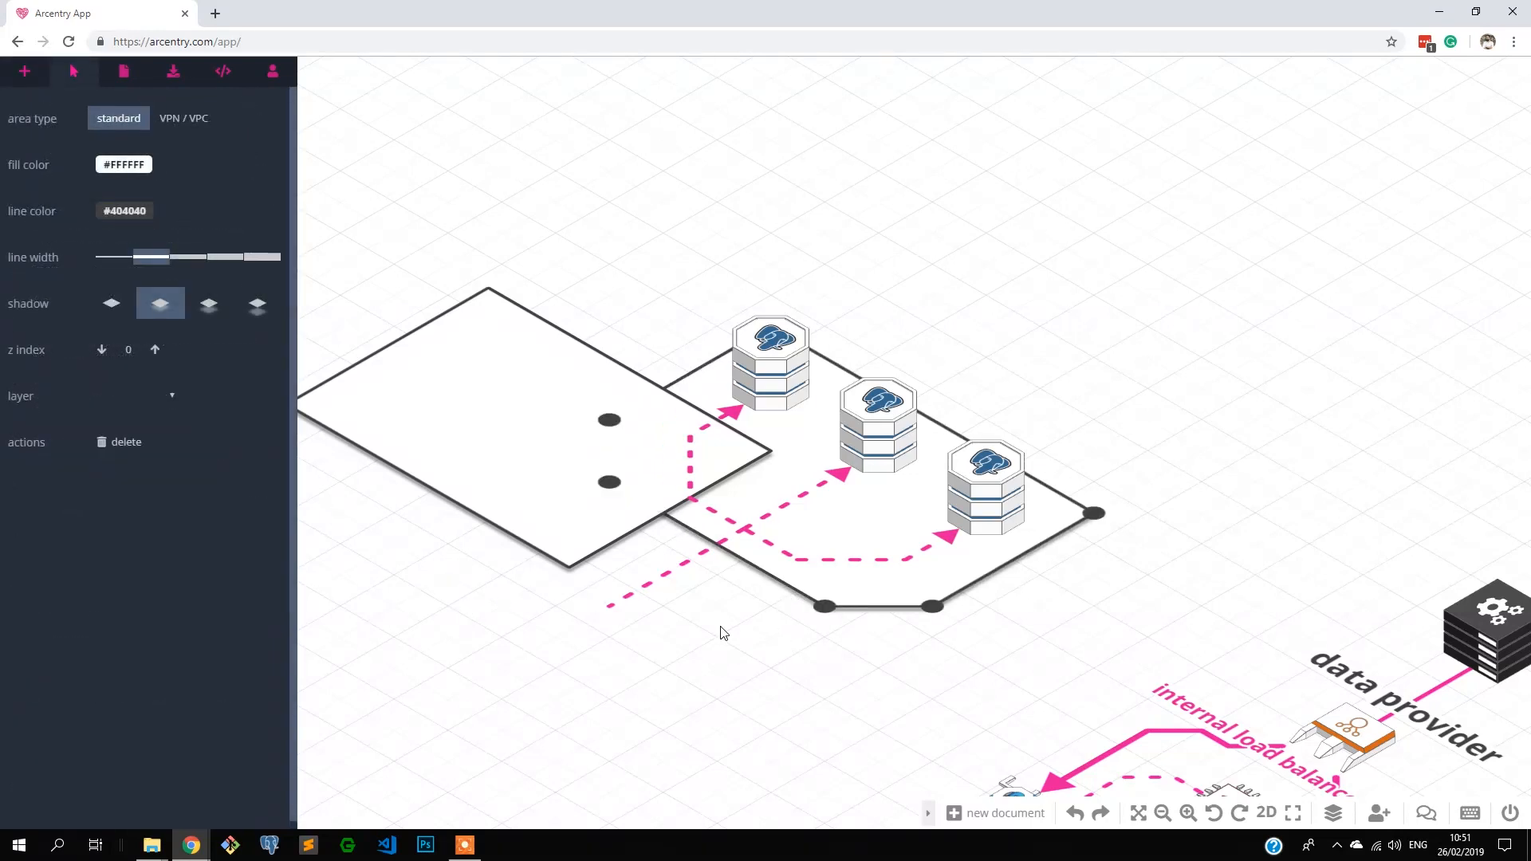
pyautogui.click(162, 353)
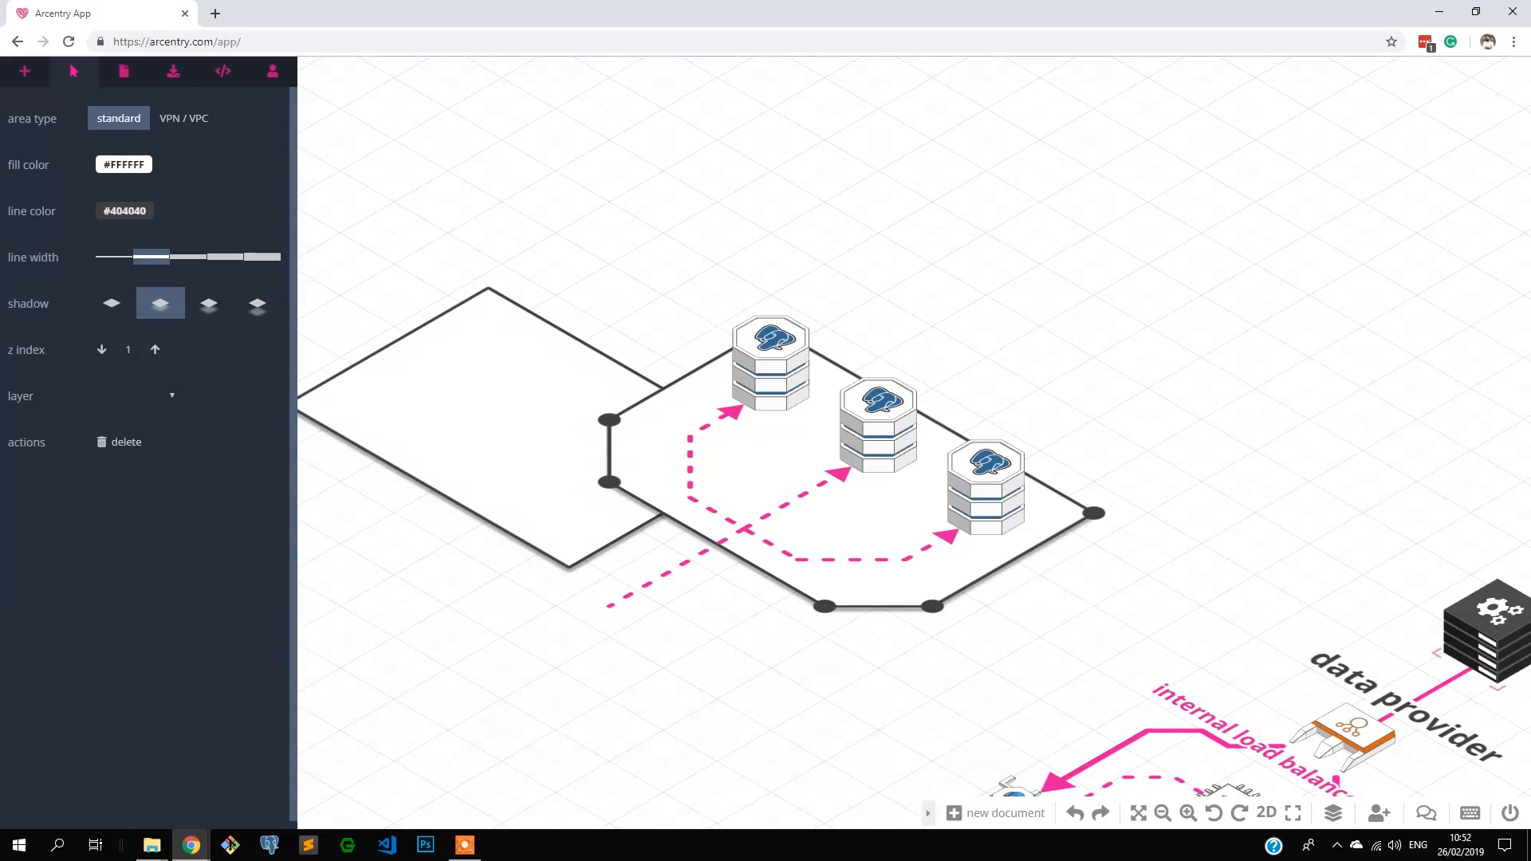
pyautogui.click(554, 541)
pyautogui.press('Delete')
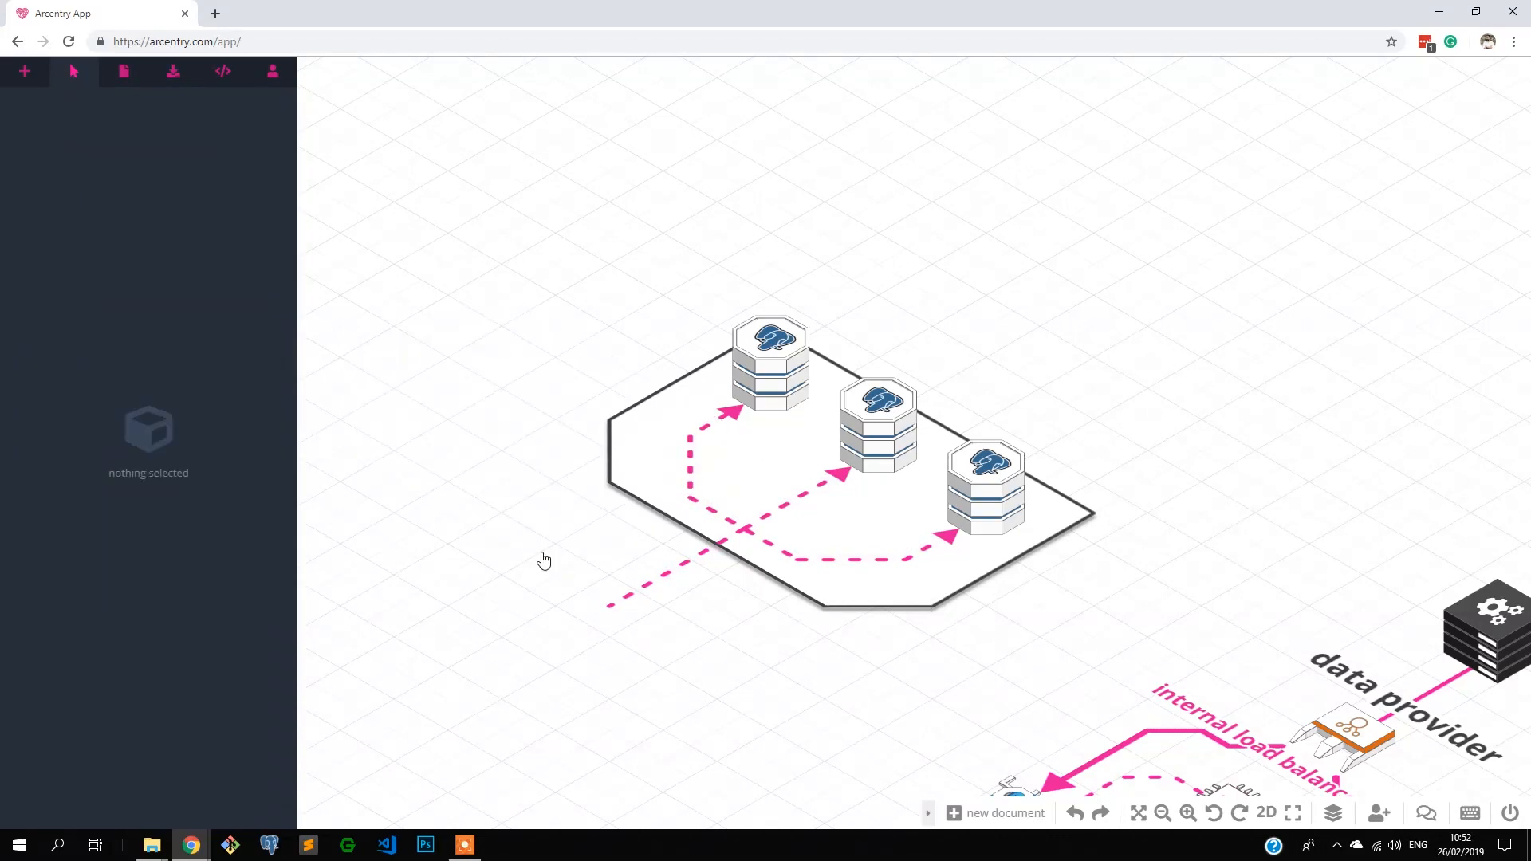
# Add a text label on the database area, over the junction of the dashed line.
pyautogui.click(17, 72)
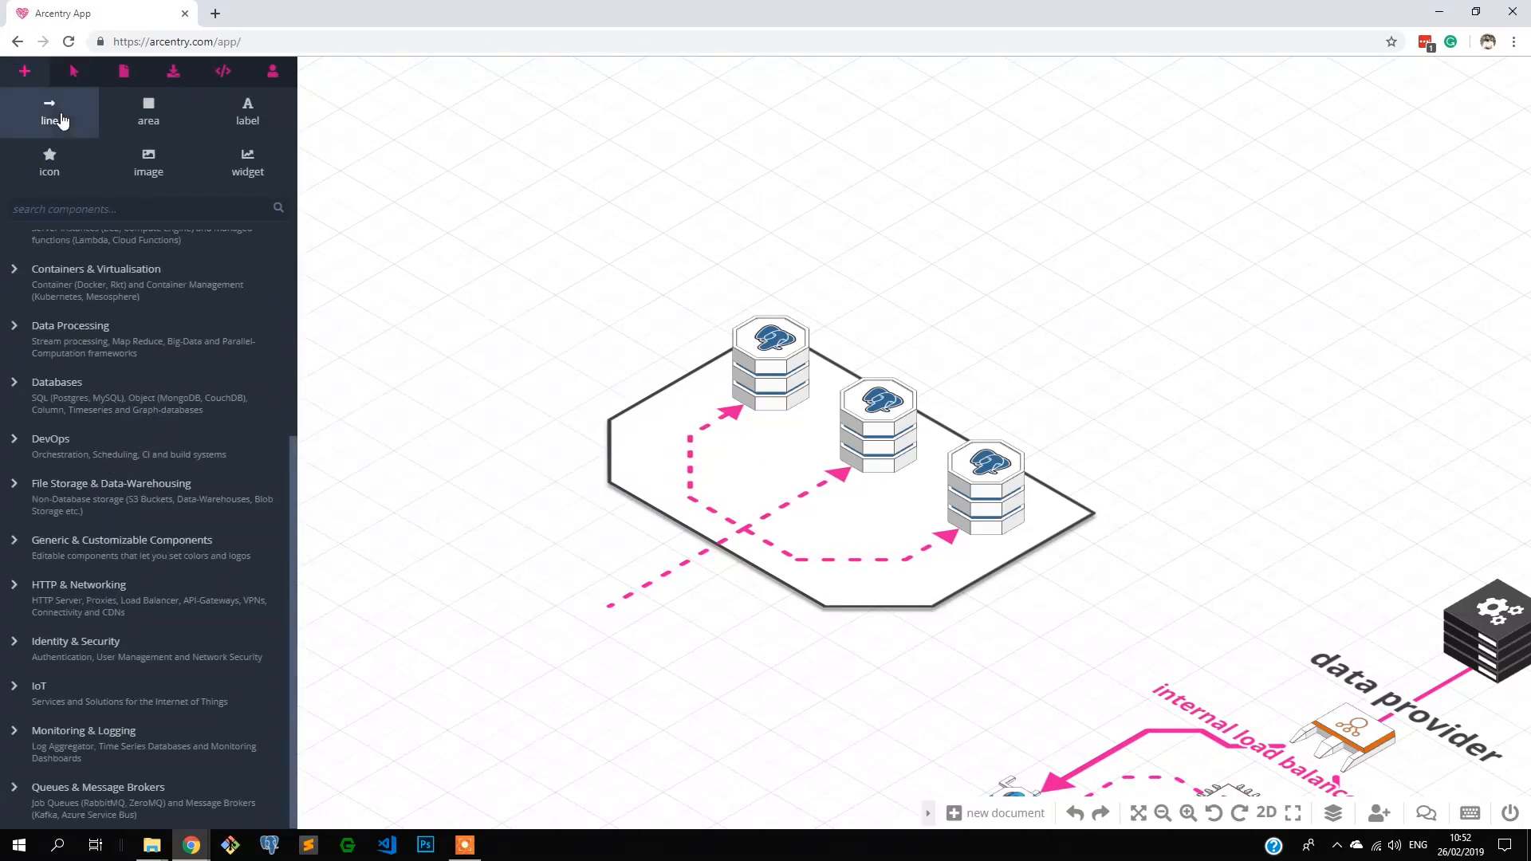
pyautogui.click(248, 111)
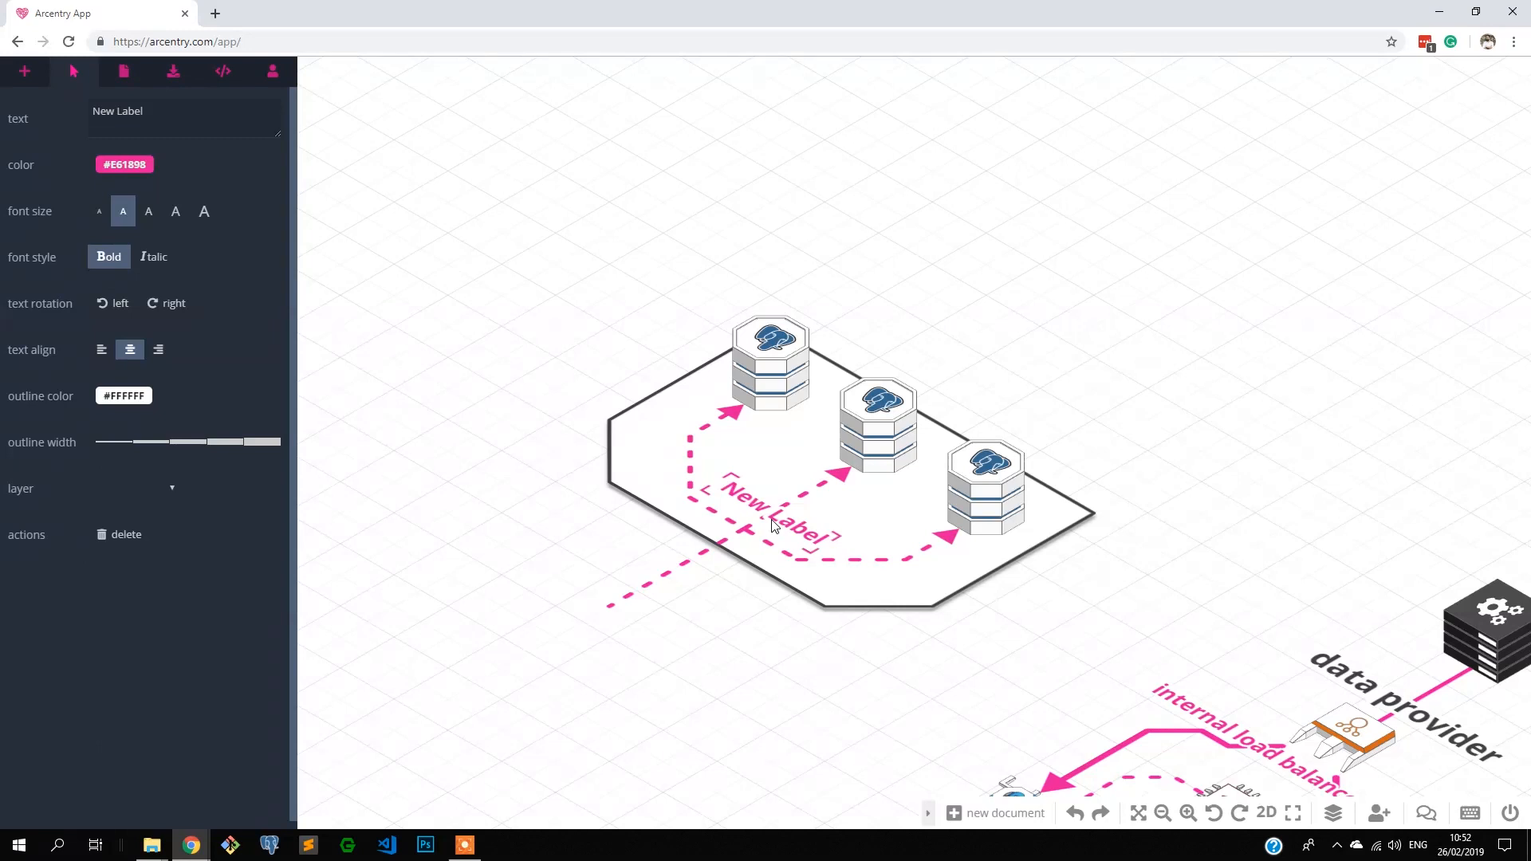
pyautogui.click(772, 526)
pyautogui.click(790, 534)
# Set the branched connection line's style to solid and deselect it.
pyautogui.scroll(3, 785, 558)
pyautogui.scroll(5, 694, 718)
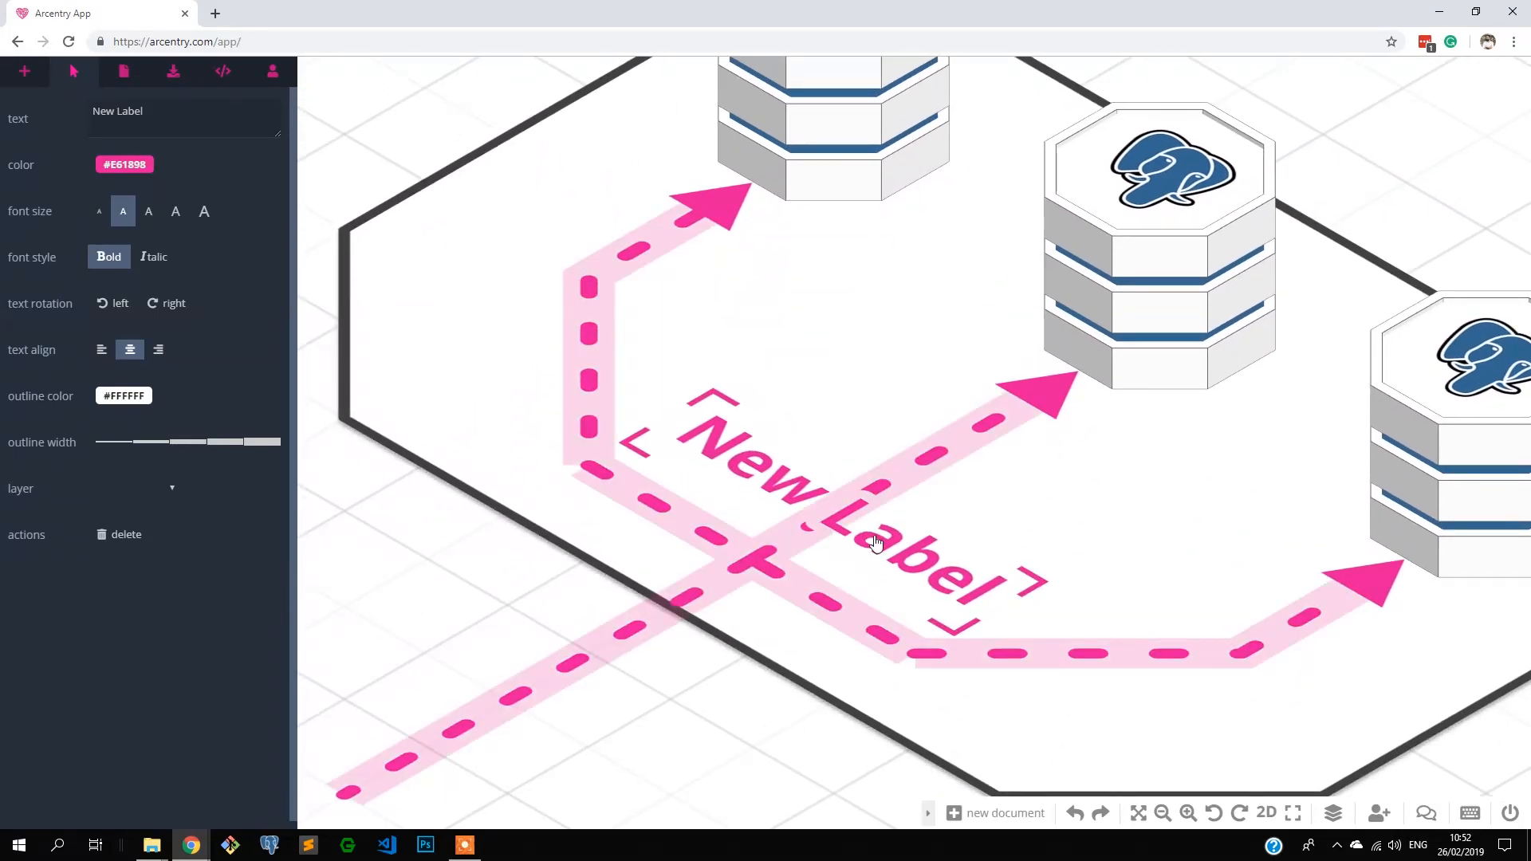
pyautogui.click(706, 594)
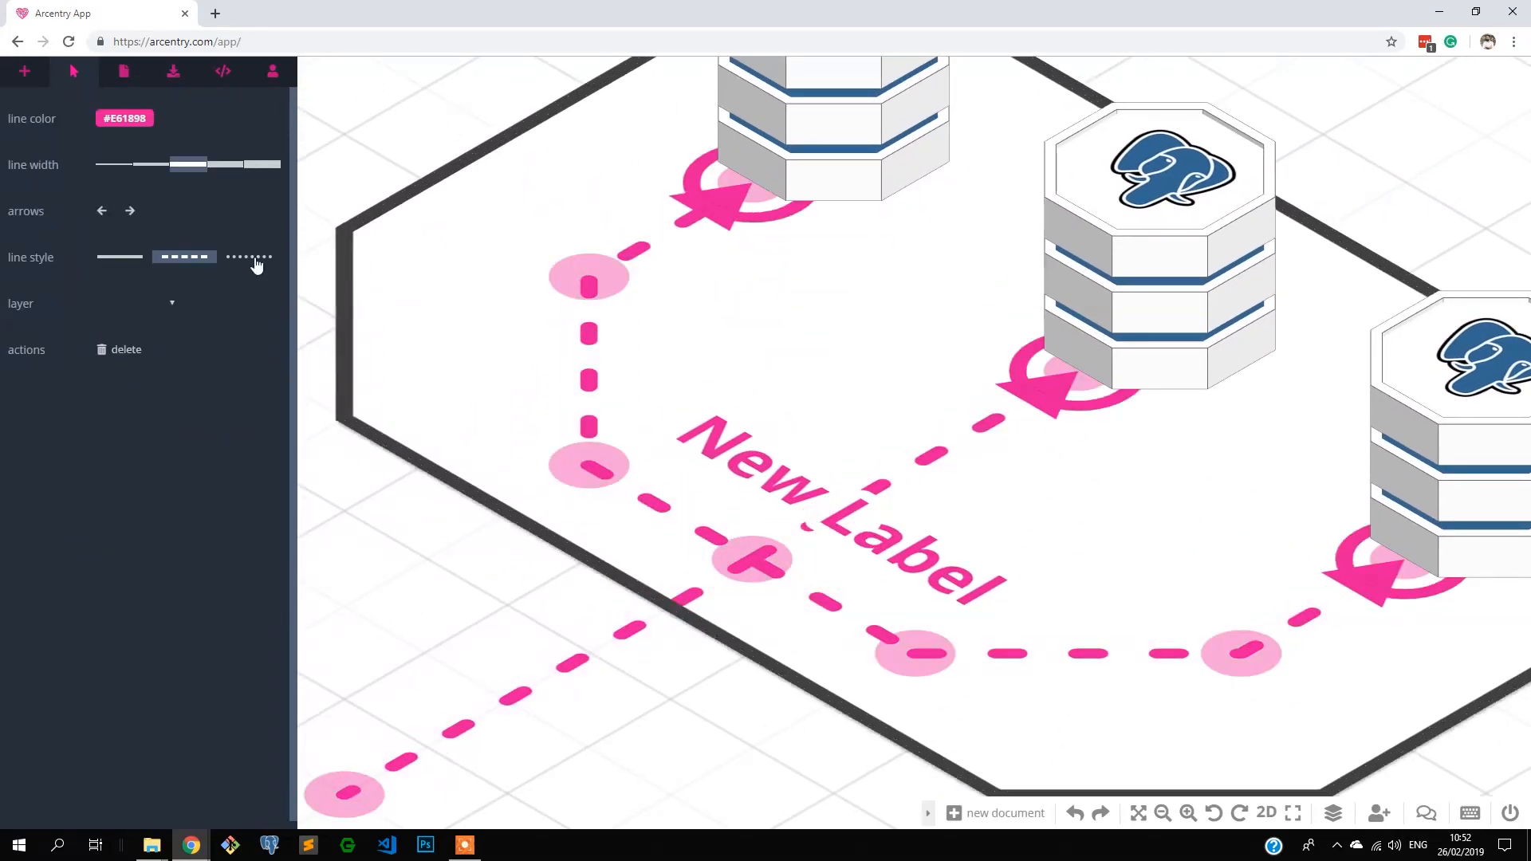
pyautogui.click(120, 257)
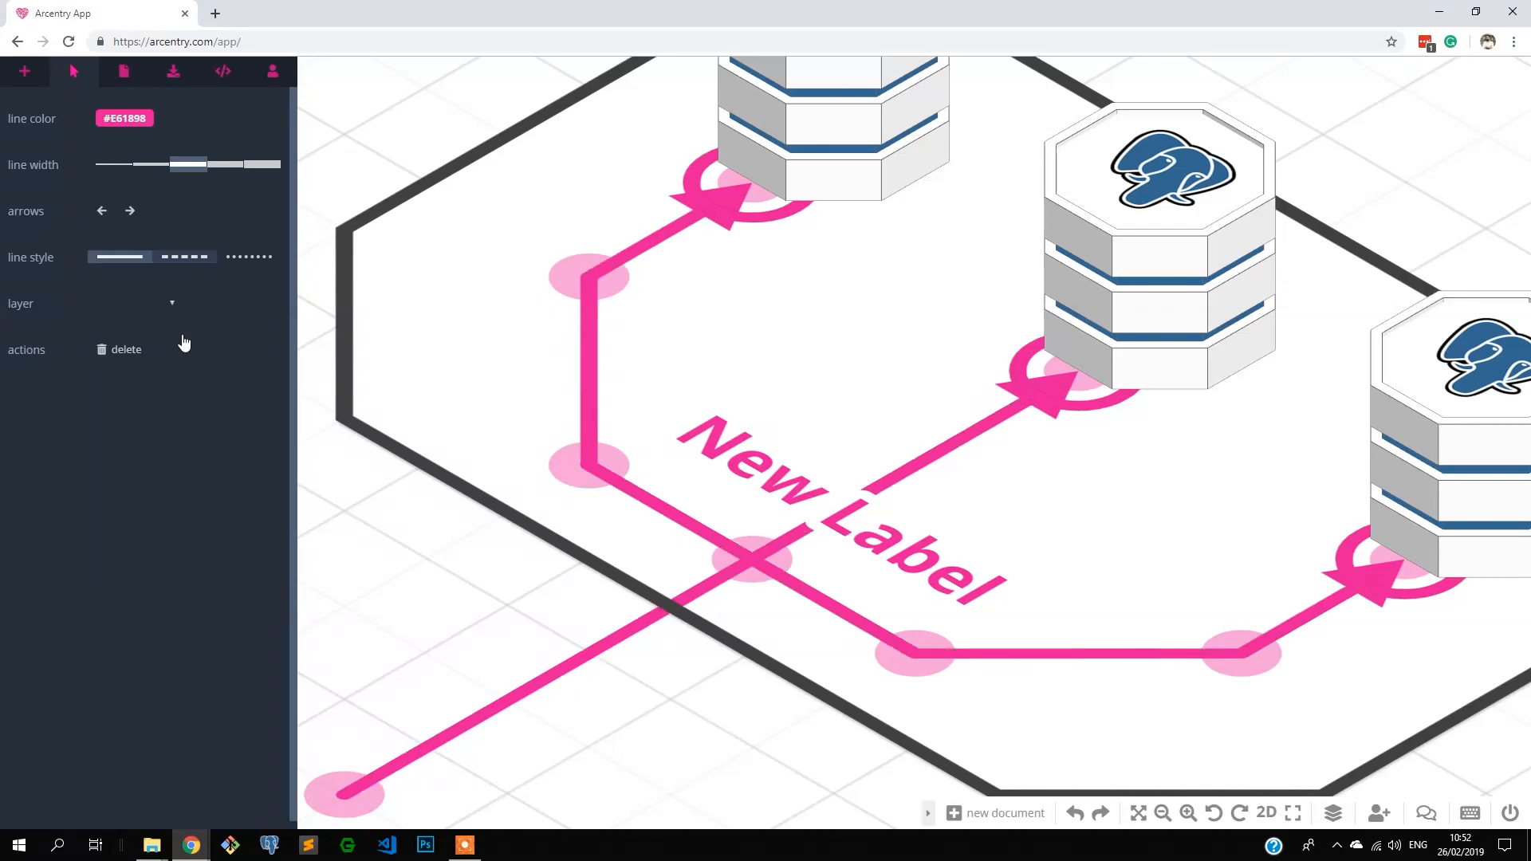
pyautogui.click(323, 540)
# Try the thinnest outline on the text label in orange #F1A720, followed by a transparent outline colour.
pyautogui.click(861, 542)
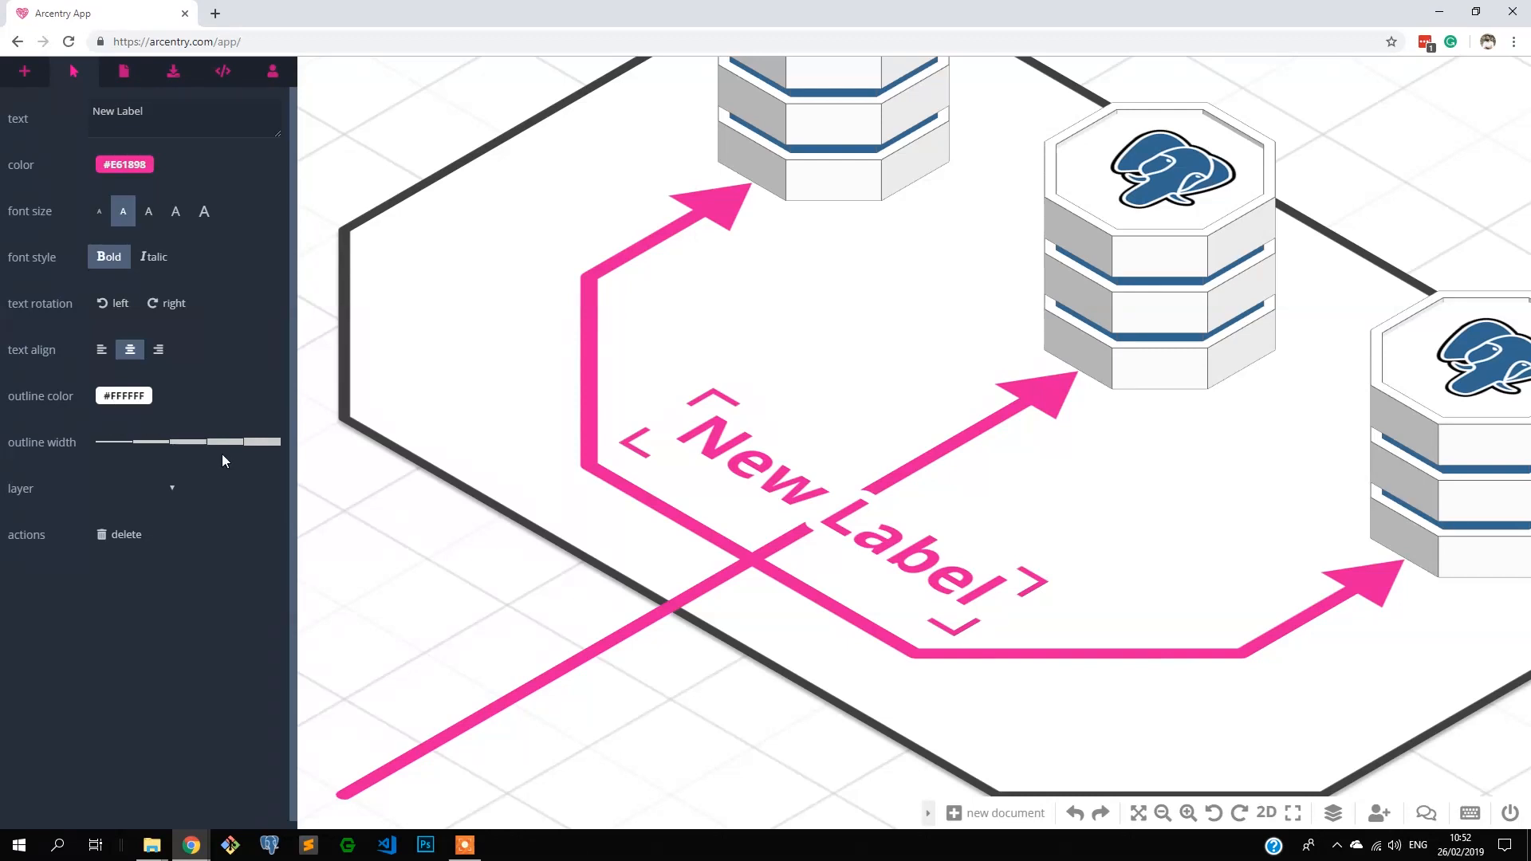
pyautogui.click(133, 405)
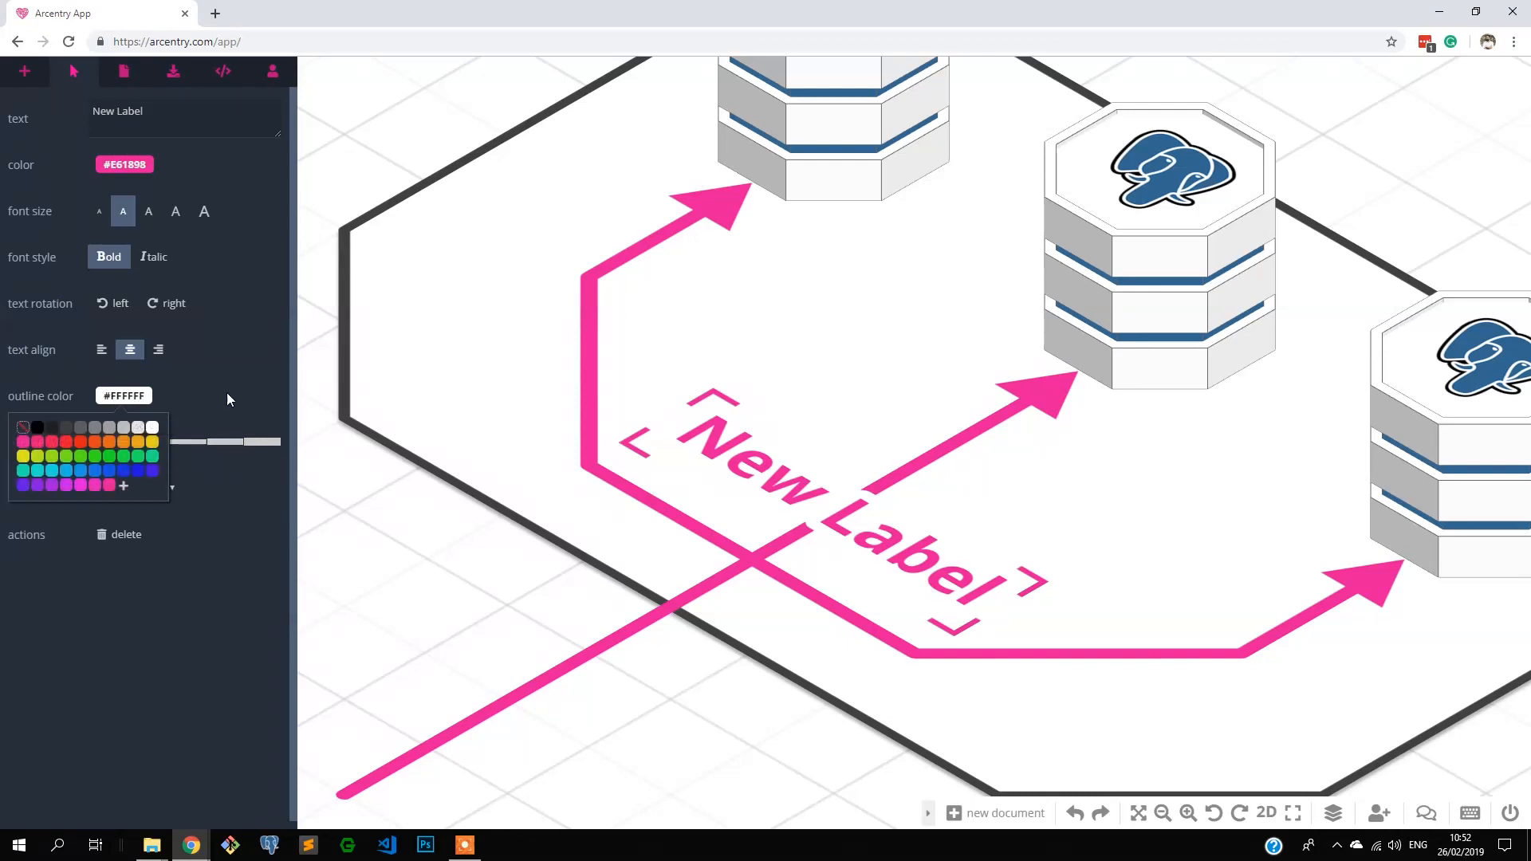
pyautogui.click(246, 388)
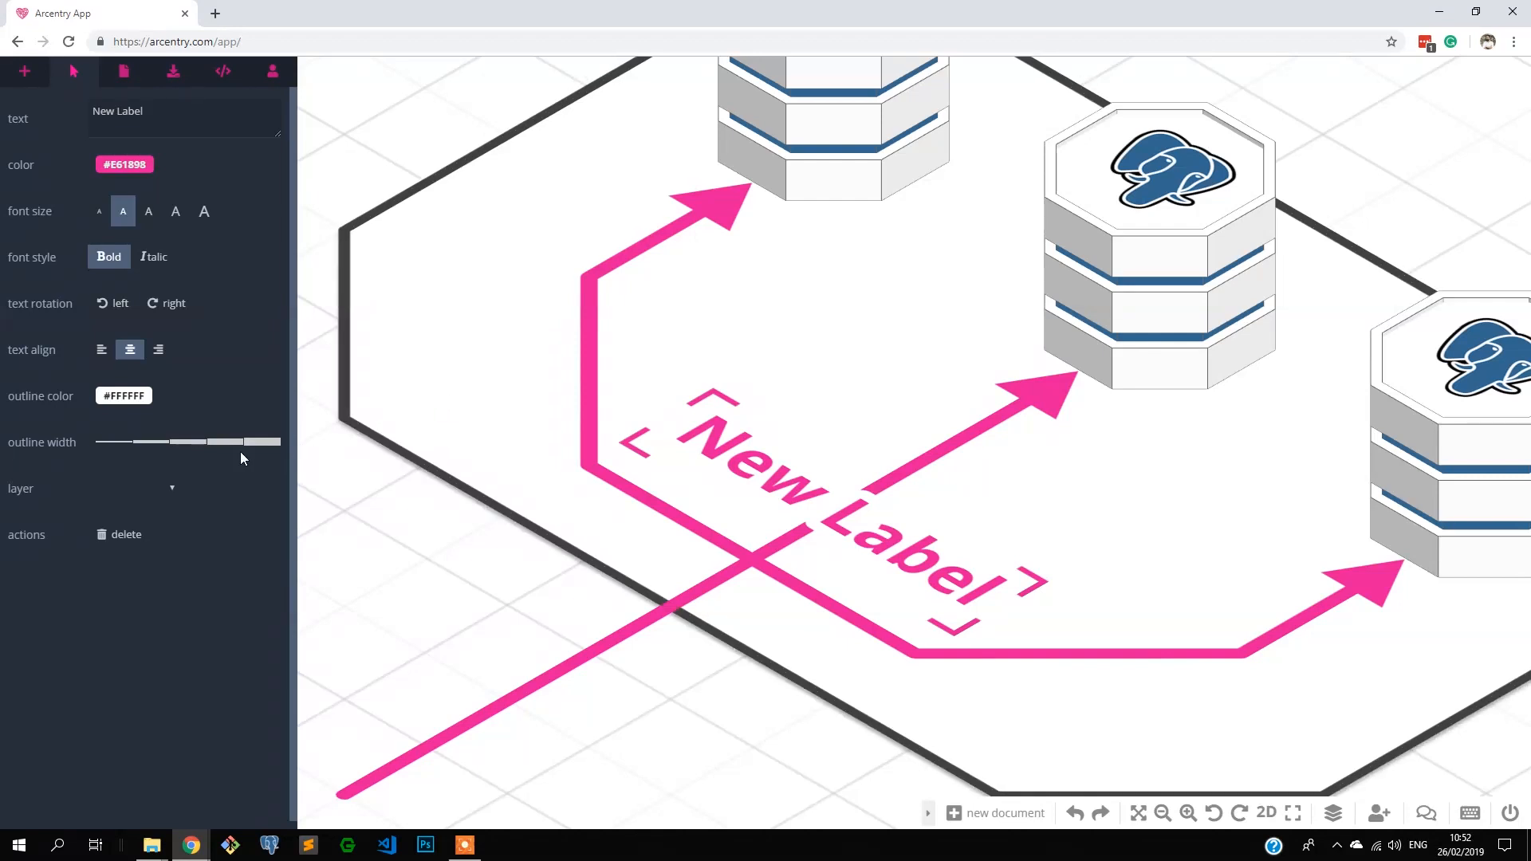
pyautogui.click(122, 444)
pyautogui.click(116, 401)
pyautogui.click(124, 486)
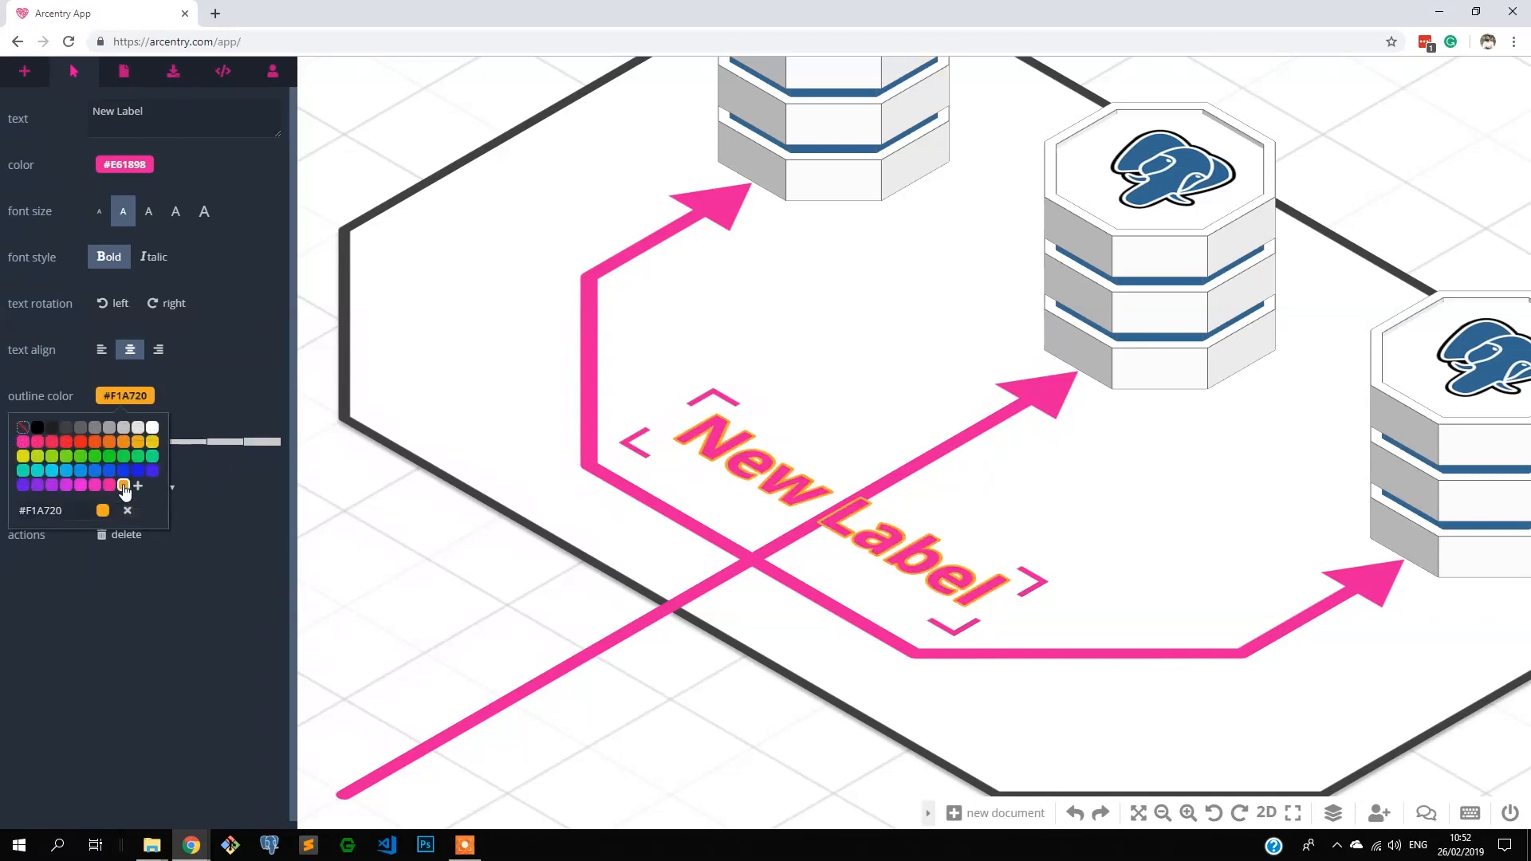
pyautogui.click(23, 428)
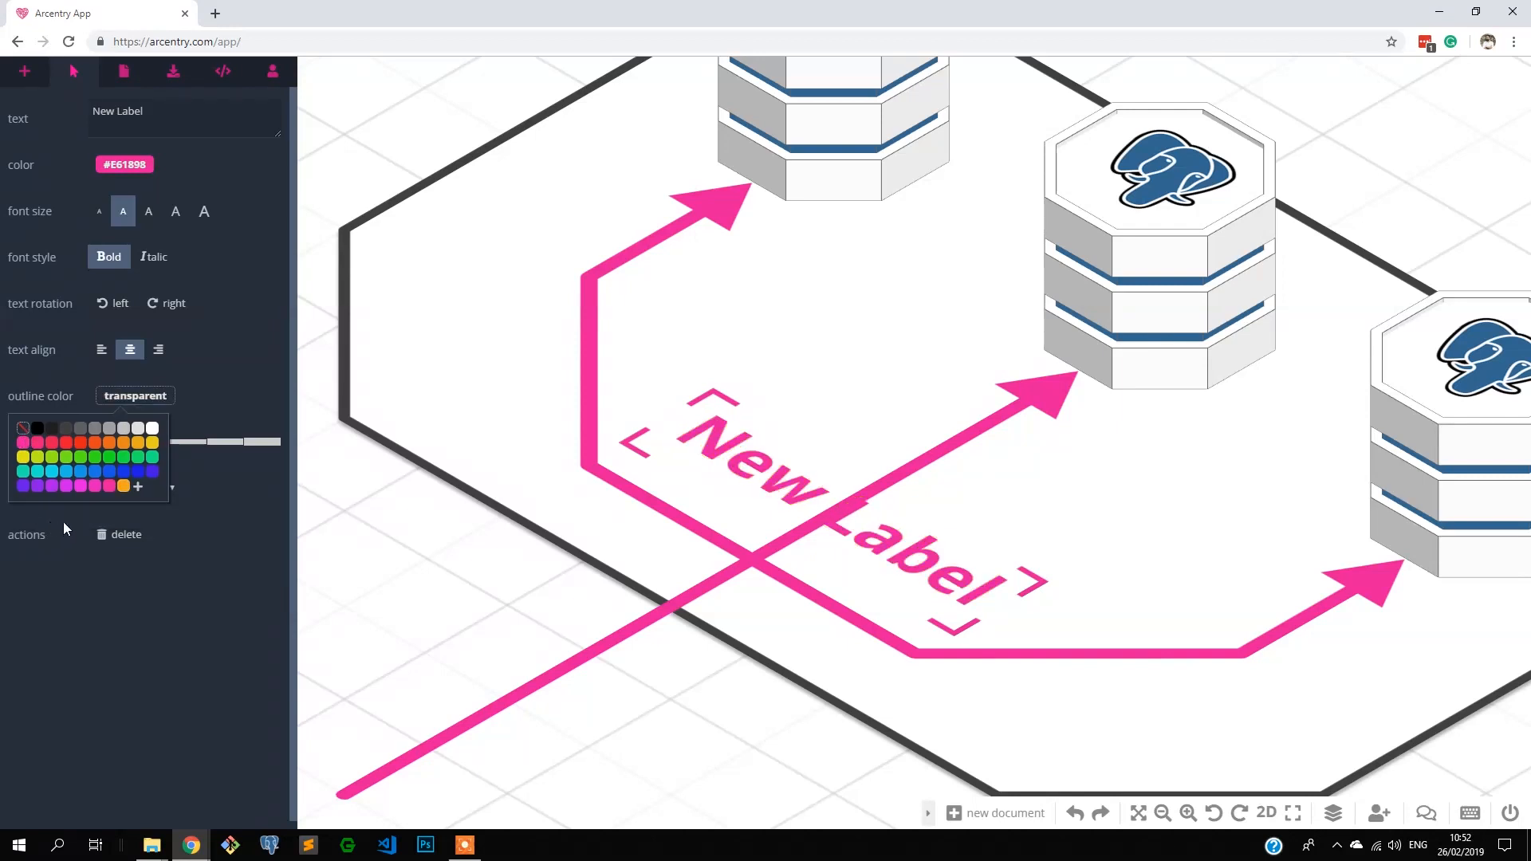
# Set the label's outline colour to white #FFFFFF with the widest outline width, and deselect the label.
pyautogui.click(152, 428)
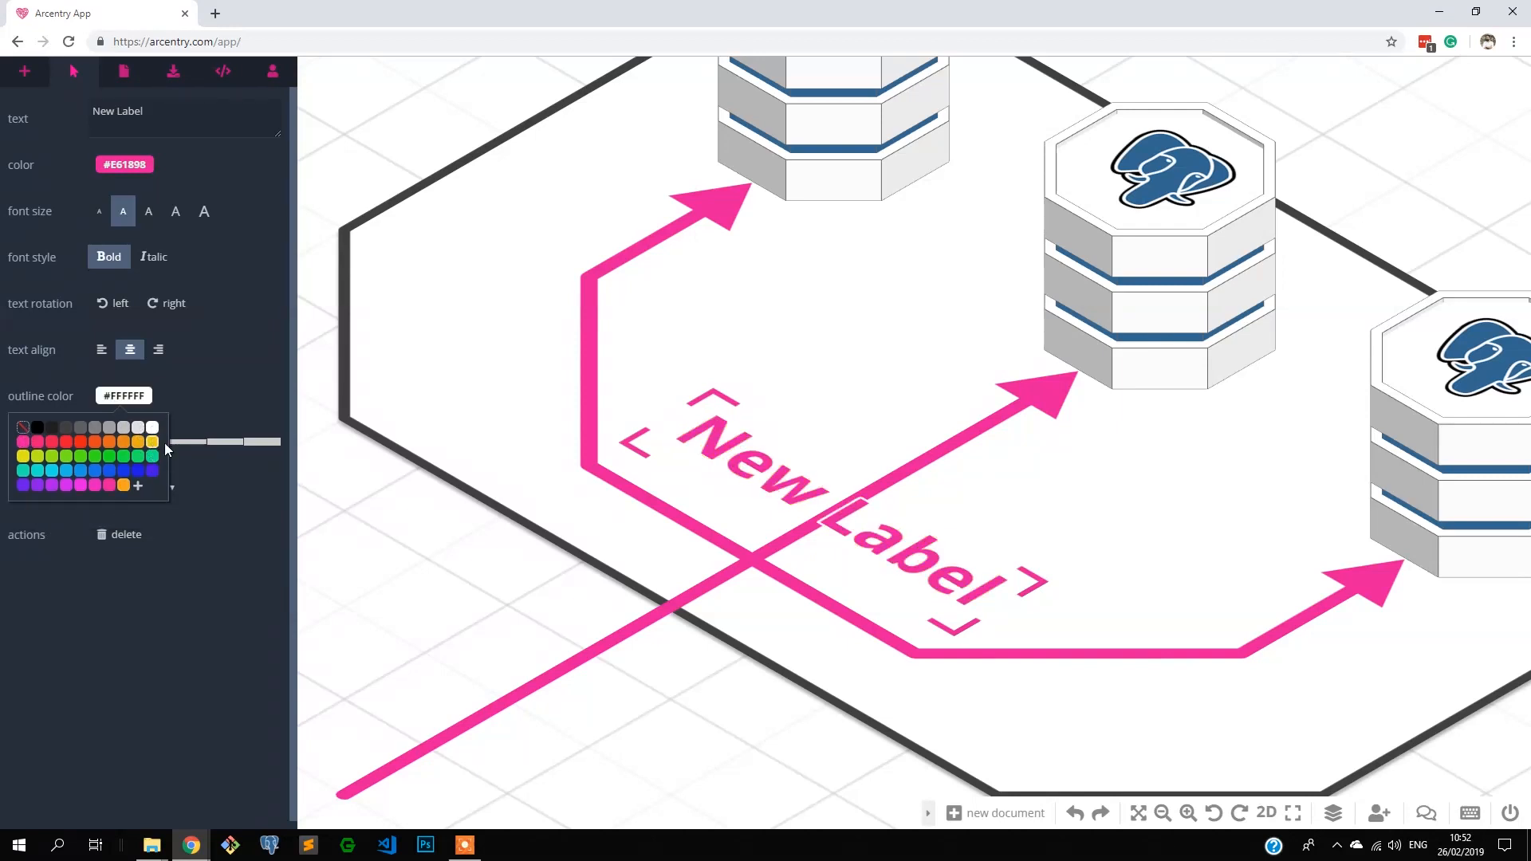
pyautogui.click(226, 444)
pyautogui.click(262, 445)
pyautogui.click(328, 520)
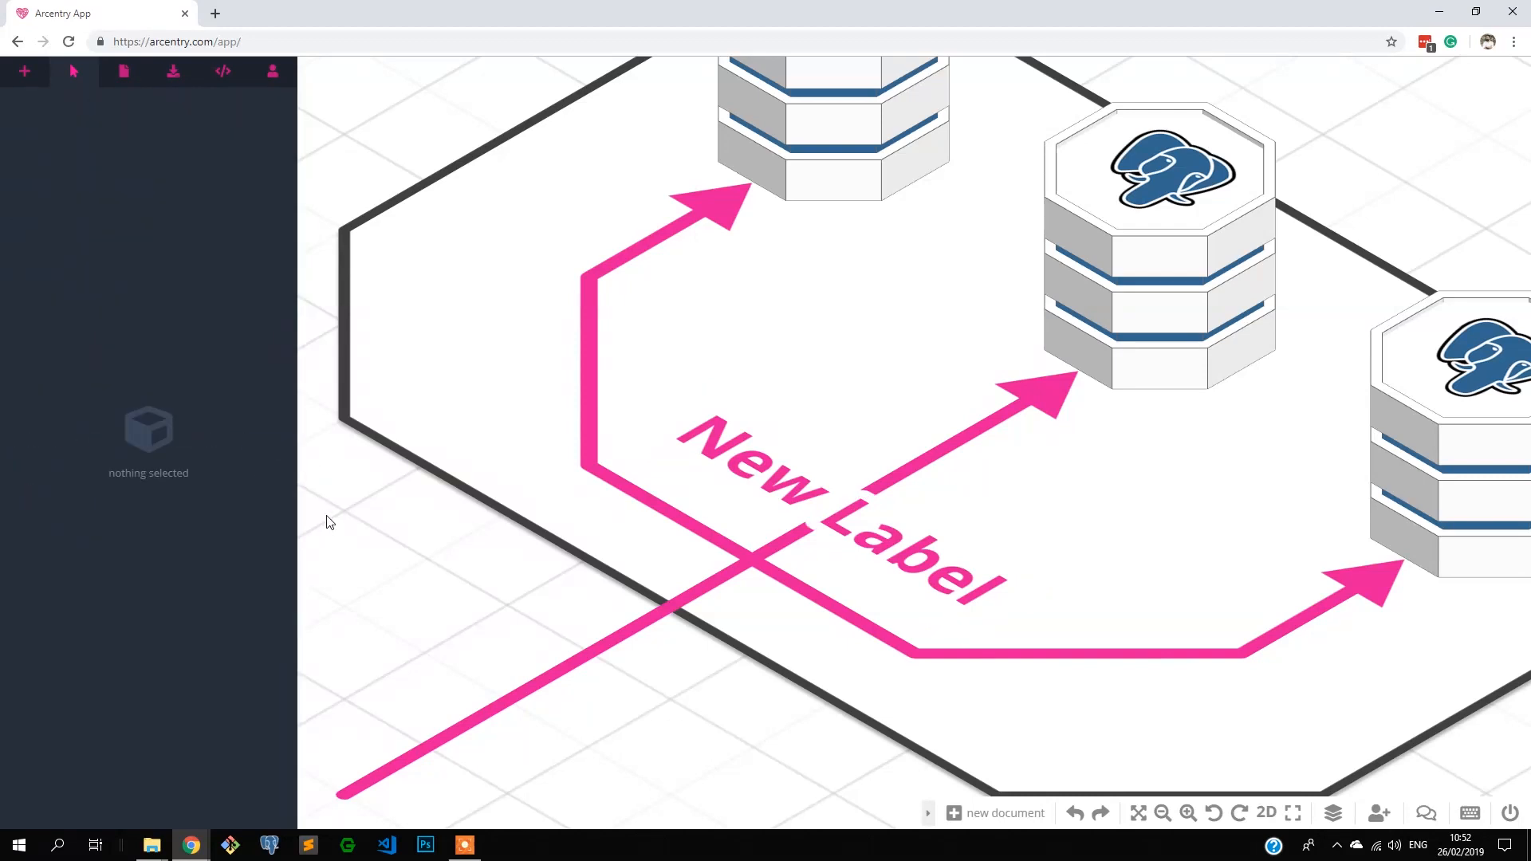
# Replace the label's text with two lines: "This" and "is a multi line label".
pyautogui.click(720, 433)
pyautogui.tripleClick(166, 110)
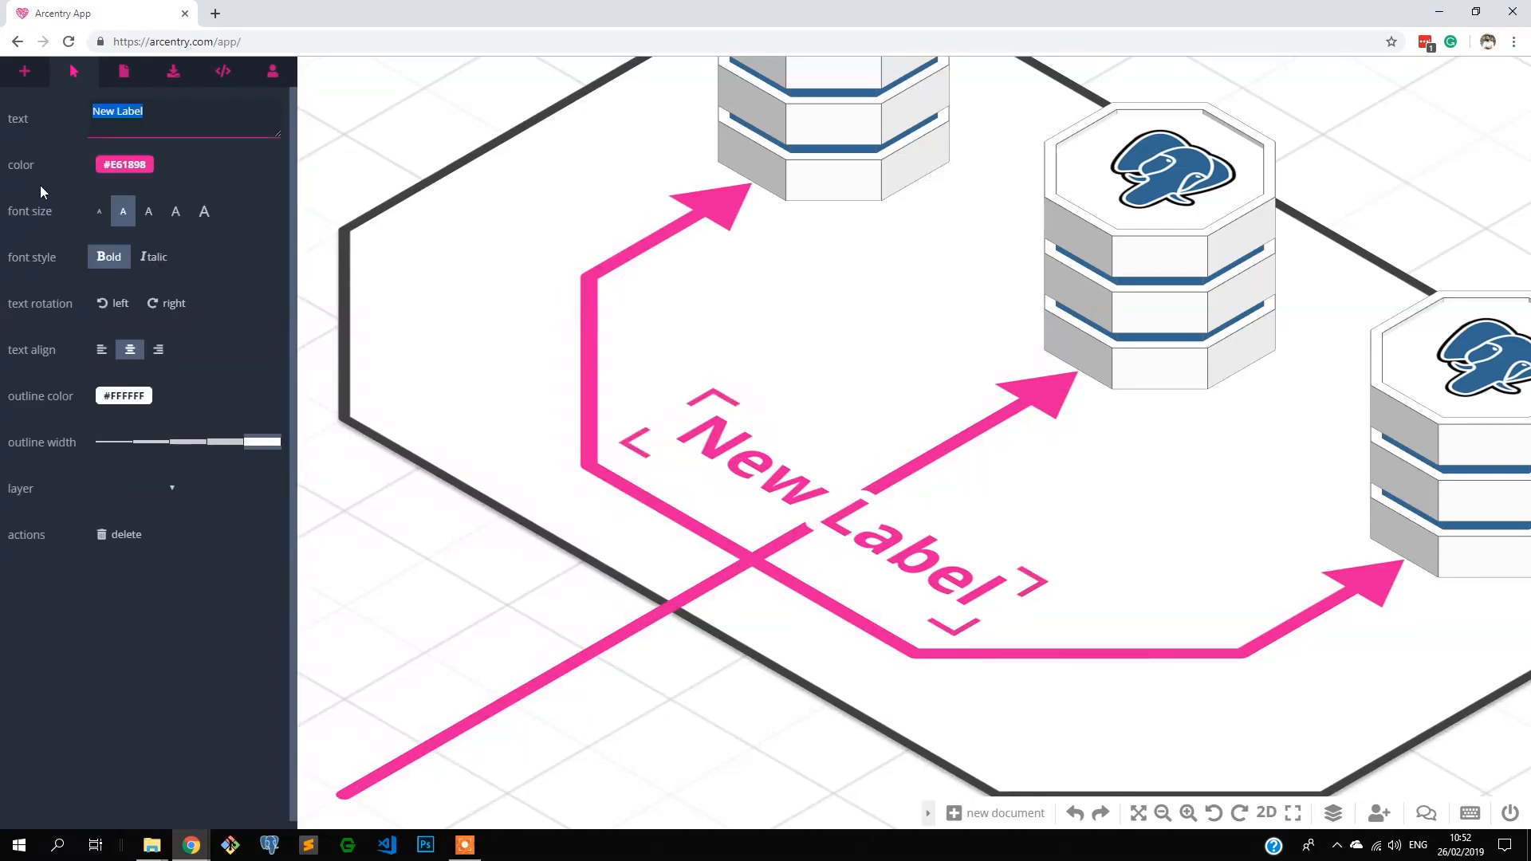
pyautogui.write('This')
pyautogui.press('Return')
pyautogui.write('is a mul')
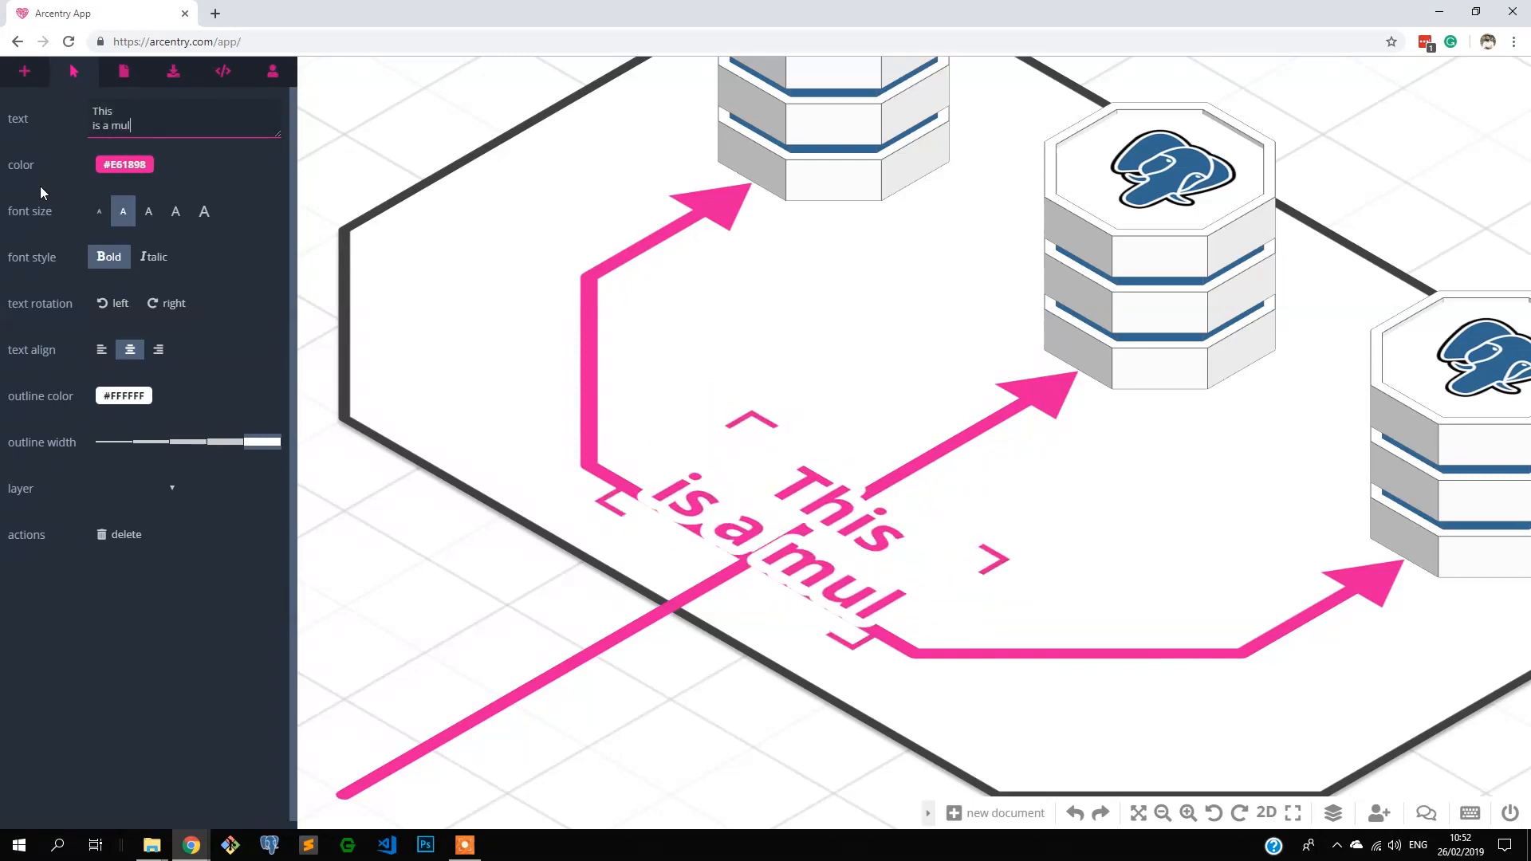
pyautogui.write('ti line label')
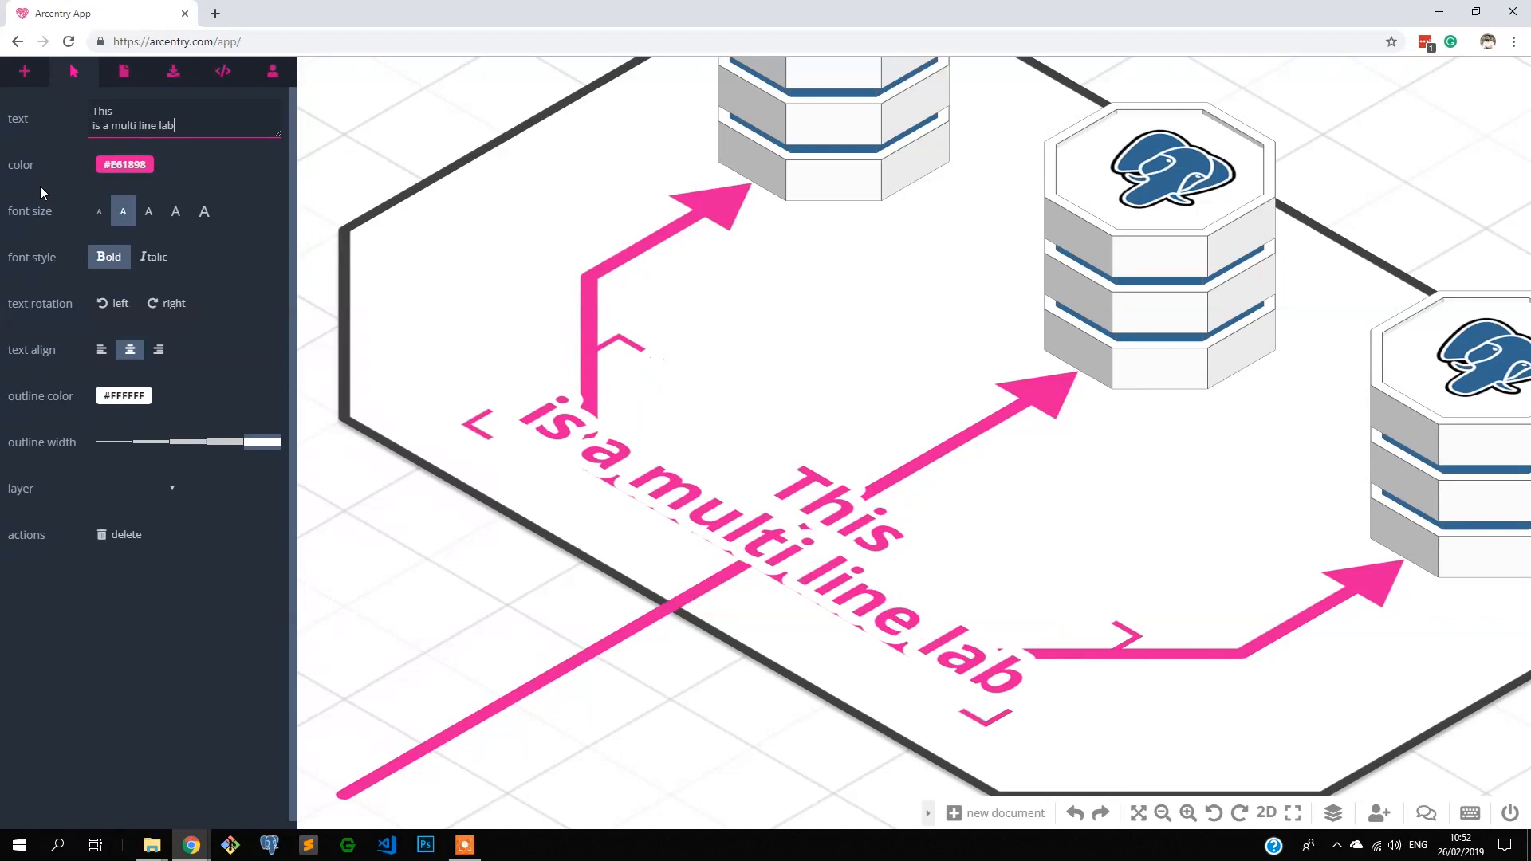